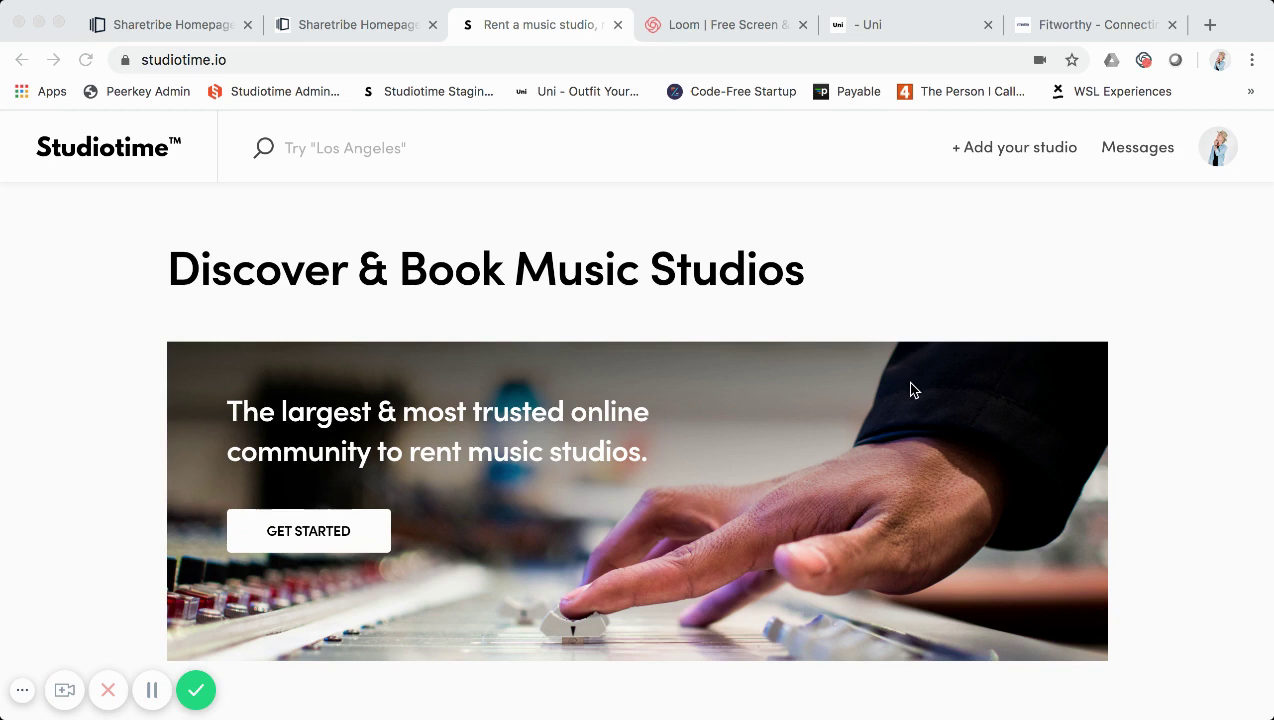
- Look over the Studiotime homepage's hero banner and Explore Studios section
scroll(915, 390, down, 4)
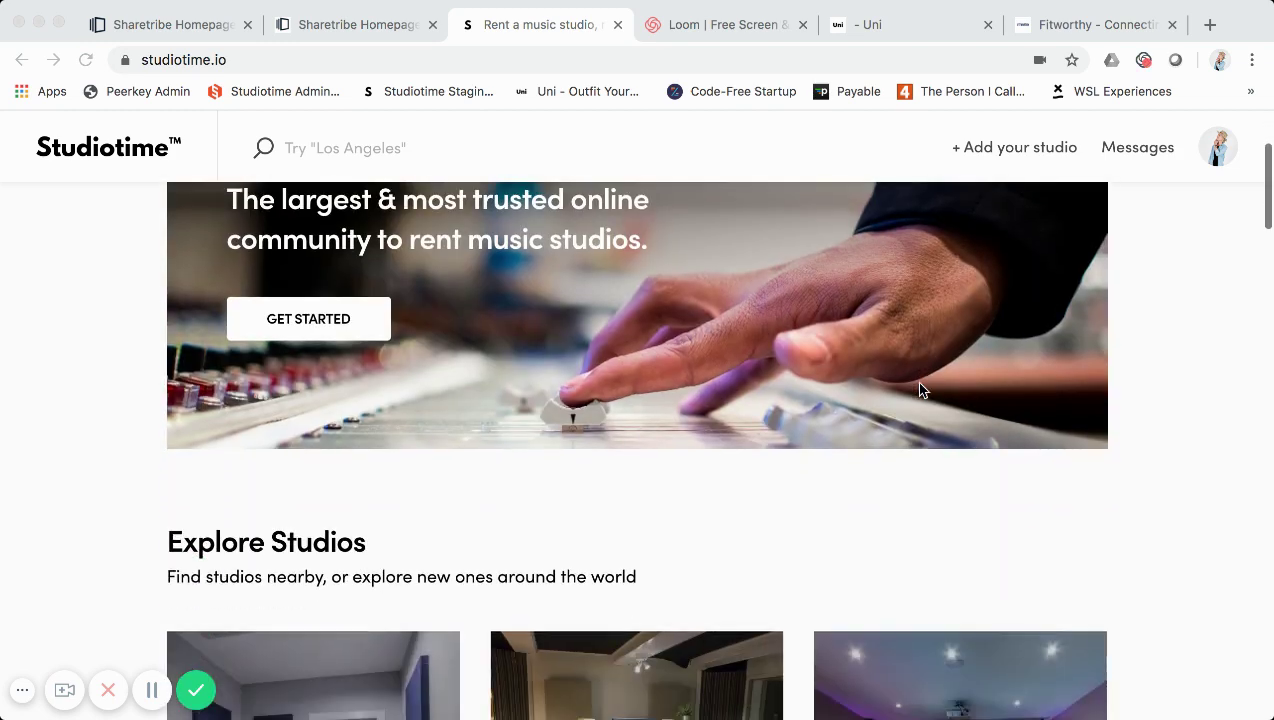
scroll(920, 390, down, 8)
scroll(920, 390, up, 9)
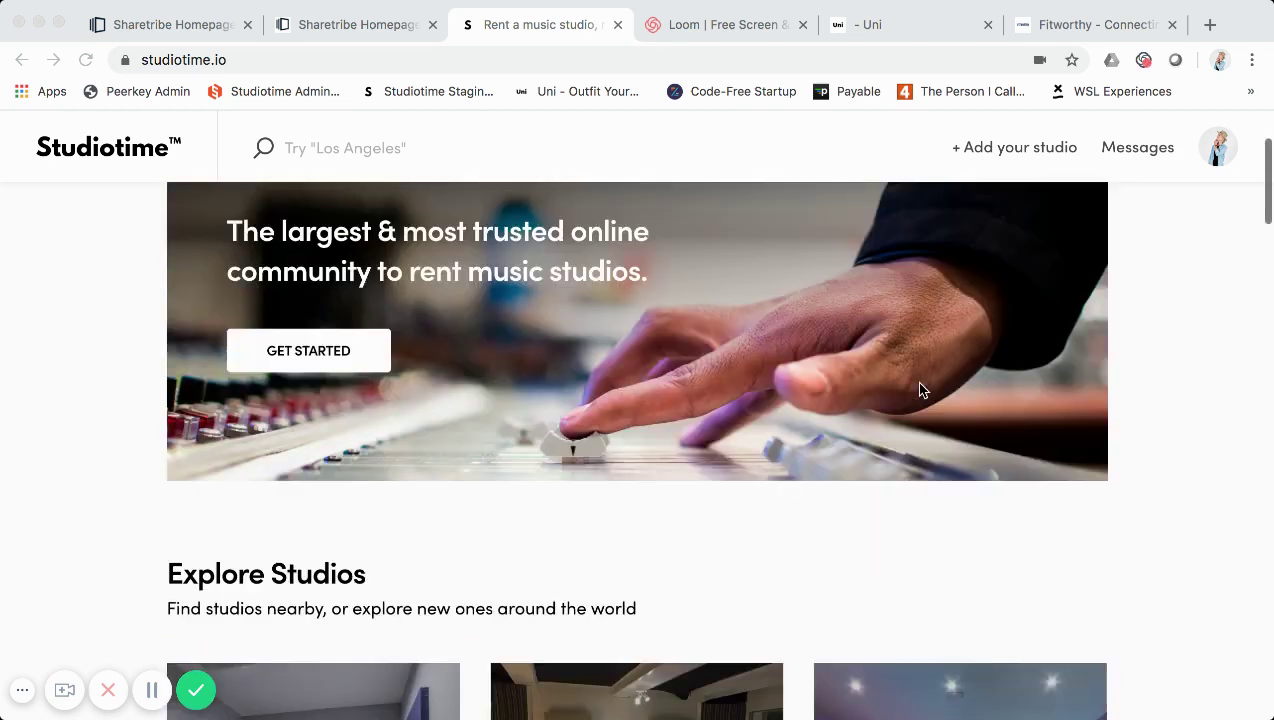
scroll(920, 388, up, 3)
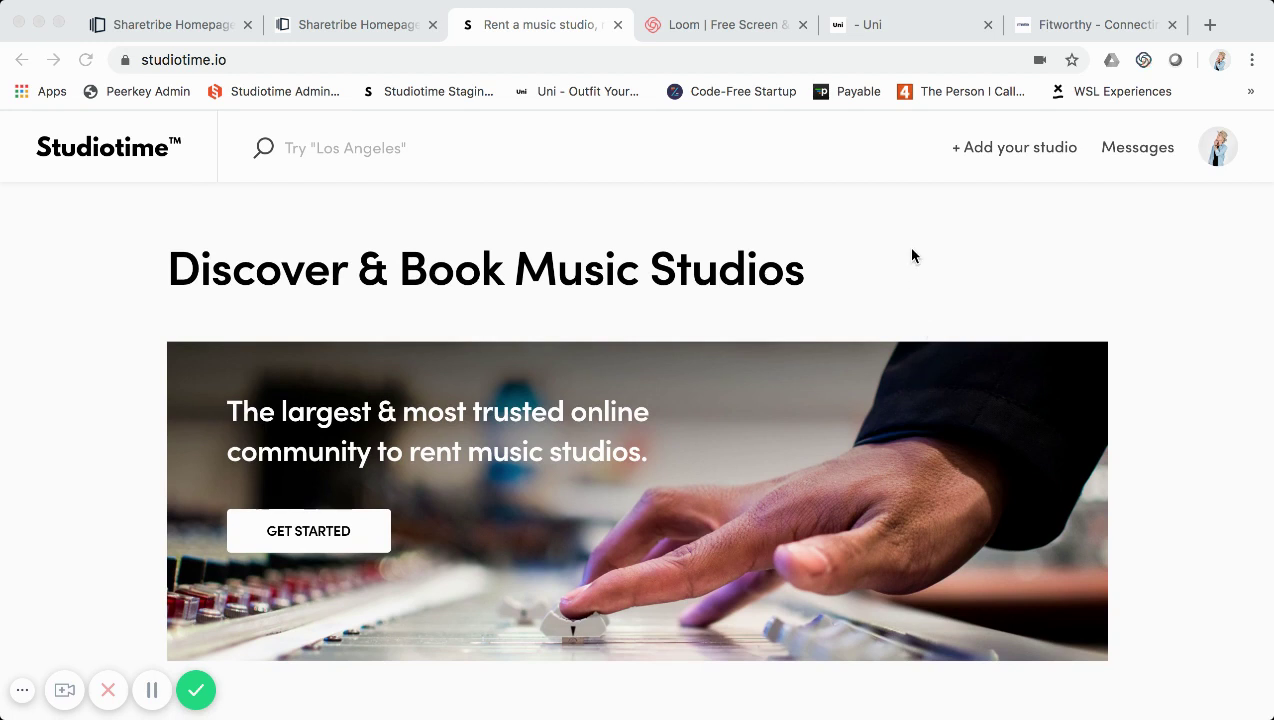
- Switch to the Uni marketplace page and examine its default homepage layout of listing cards, categories and filters
click(905, 24)
scroll(829, 291, down, 5)
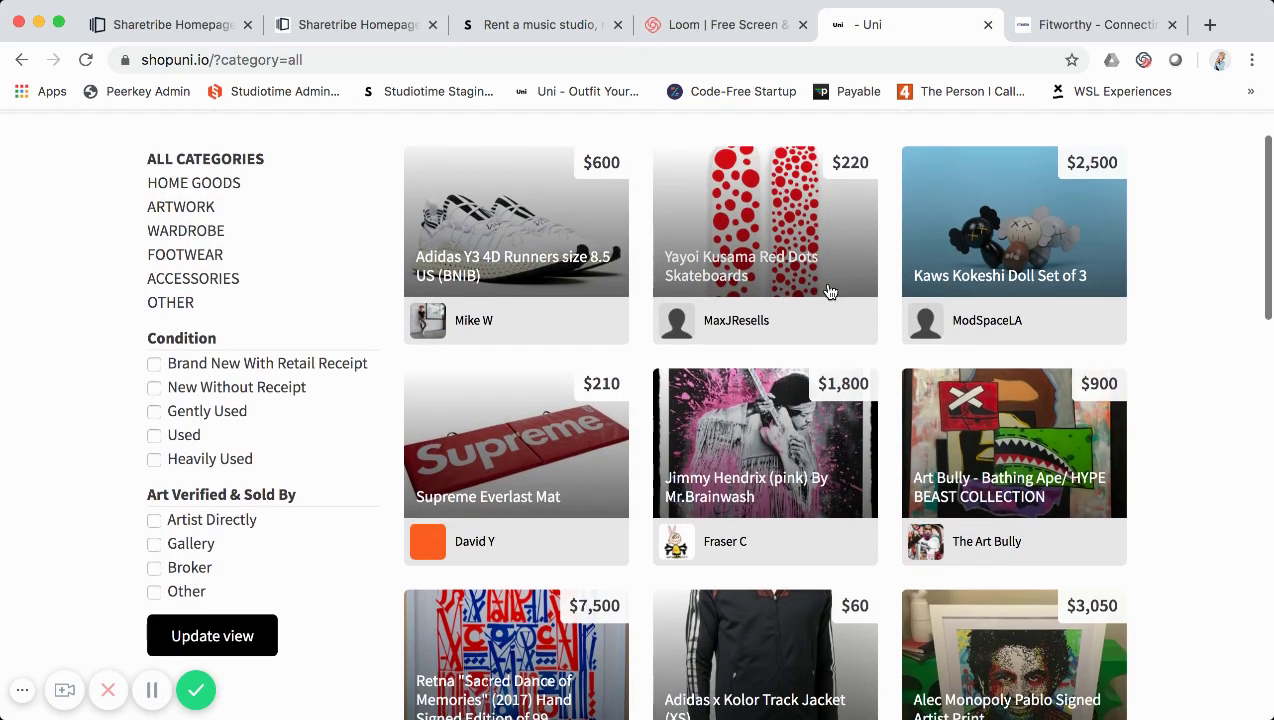
scroll(829, 291, up, 5)
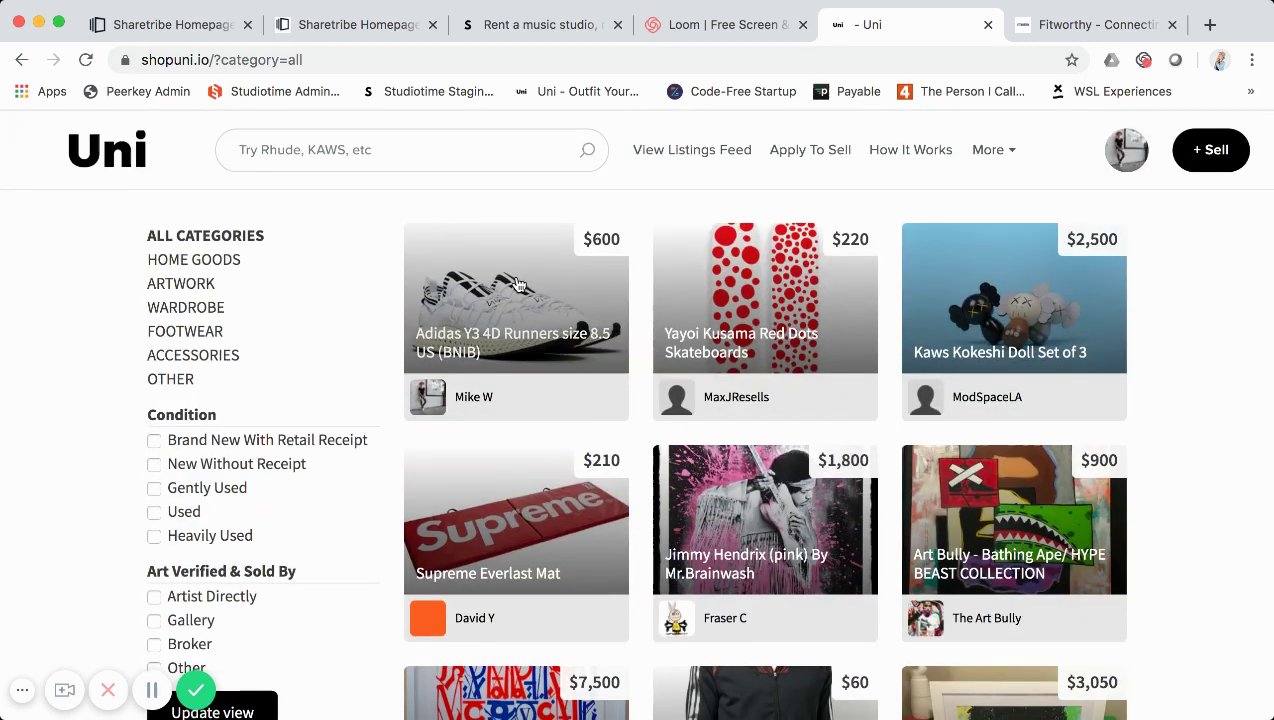
scroll(640, 215, down, 3)
scroll(537, 200, up, 3)
scroll(558, 216, down, 1)
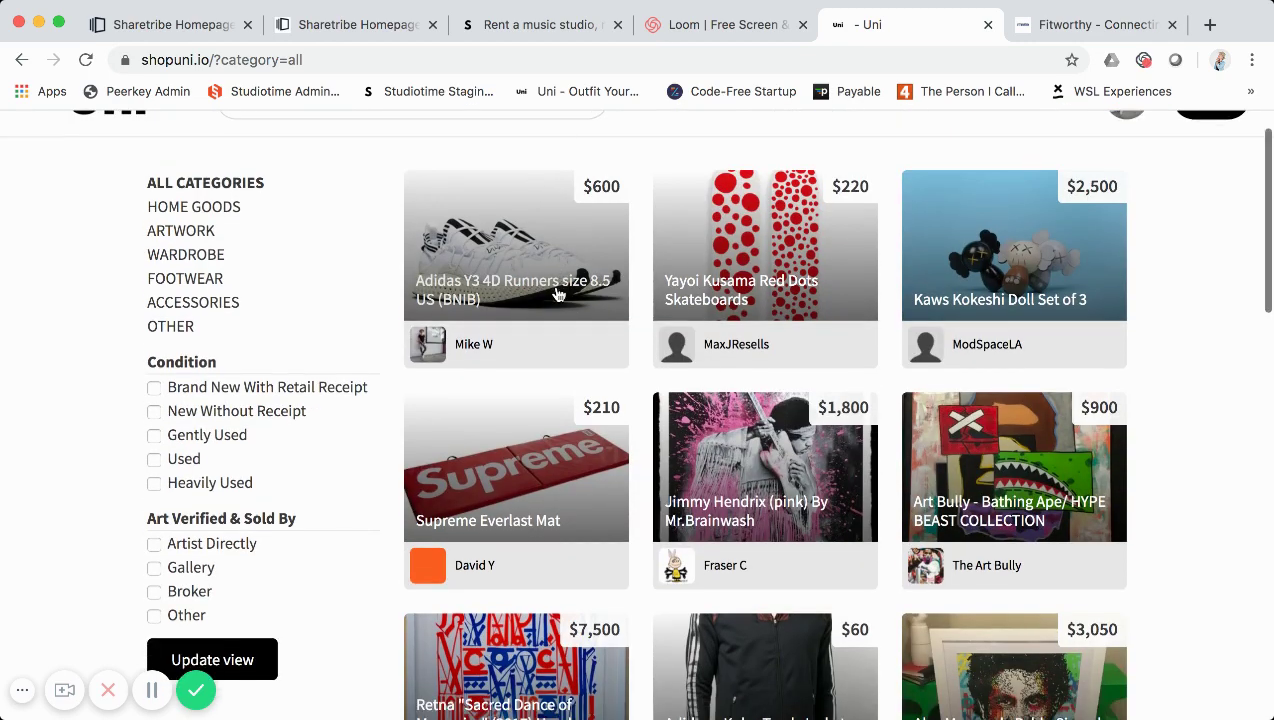
scroll(560, 290, up, 2)
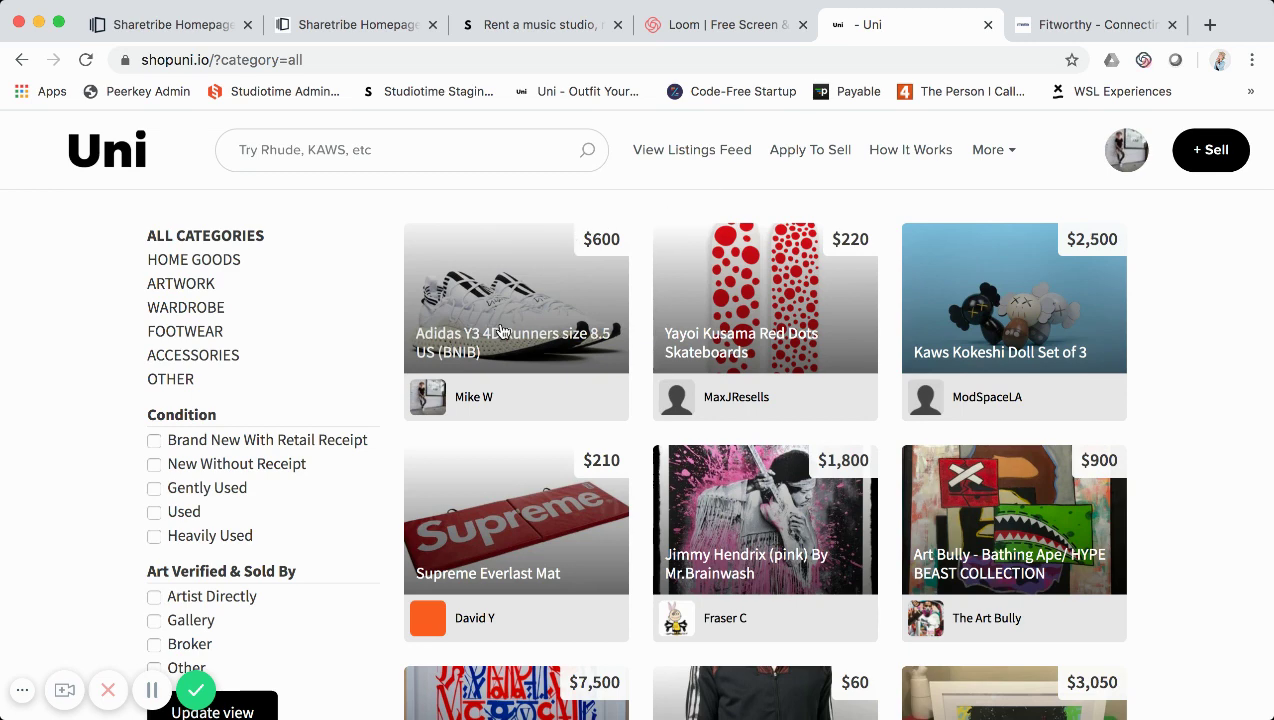
scroll(500, 325, down, 2)
scroll(503, 331, up, 2)
scroll(646, 316, down, 1)
scroll(646, 316, down, 3)
scroll(646, 316, up, 3)
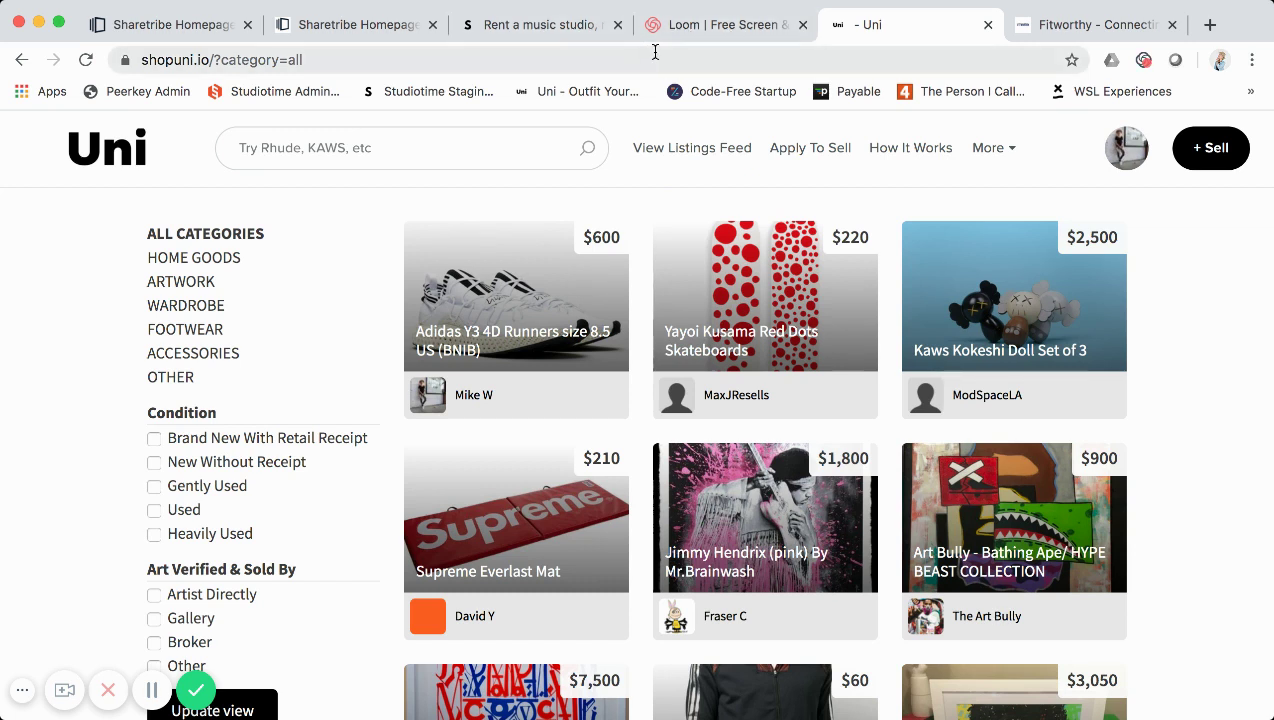
- Return to the Studiotime homepage and review its sections from the hero banner past the Studiotime Sessions promotion
click(583, 33)
scroll(646, 305, down, 3)
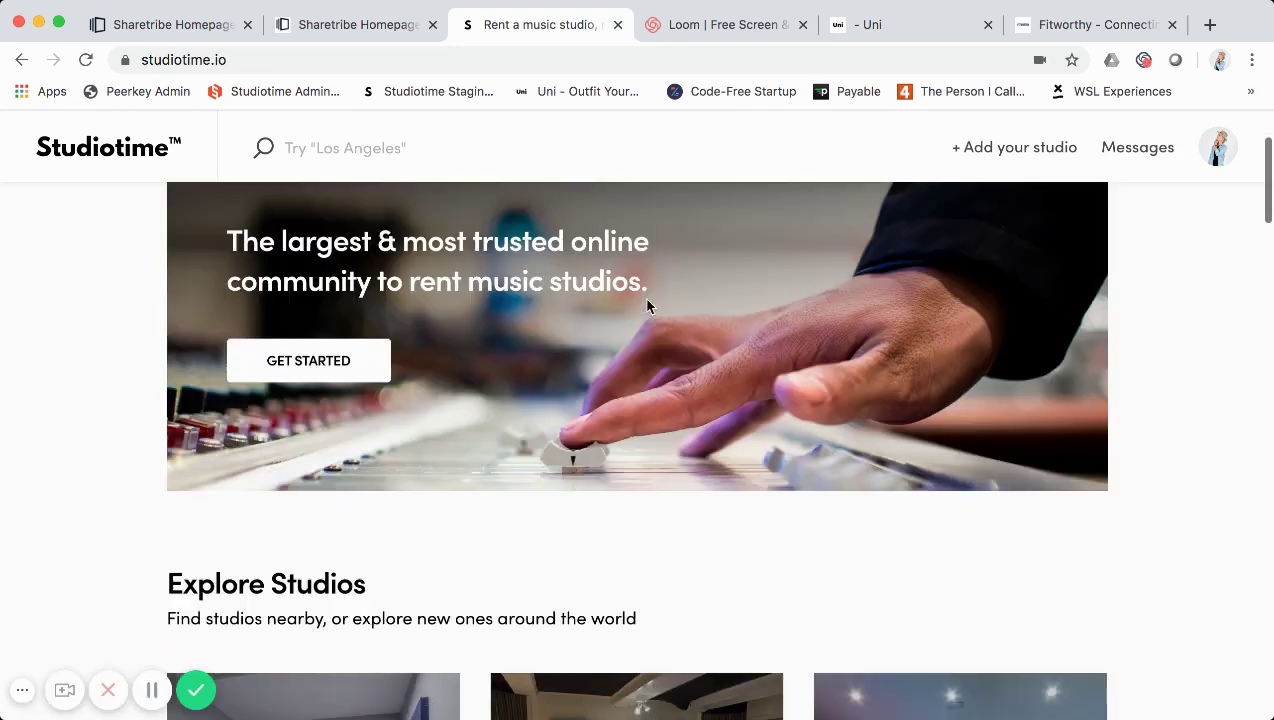
scroll(646, 305, up, 1)
scroll(646, 305, down, 7)
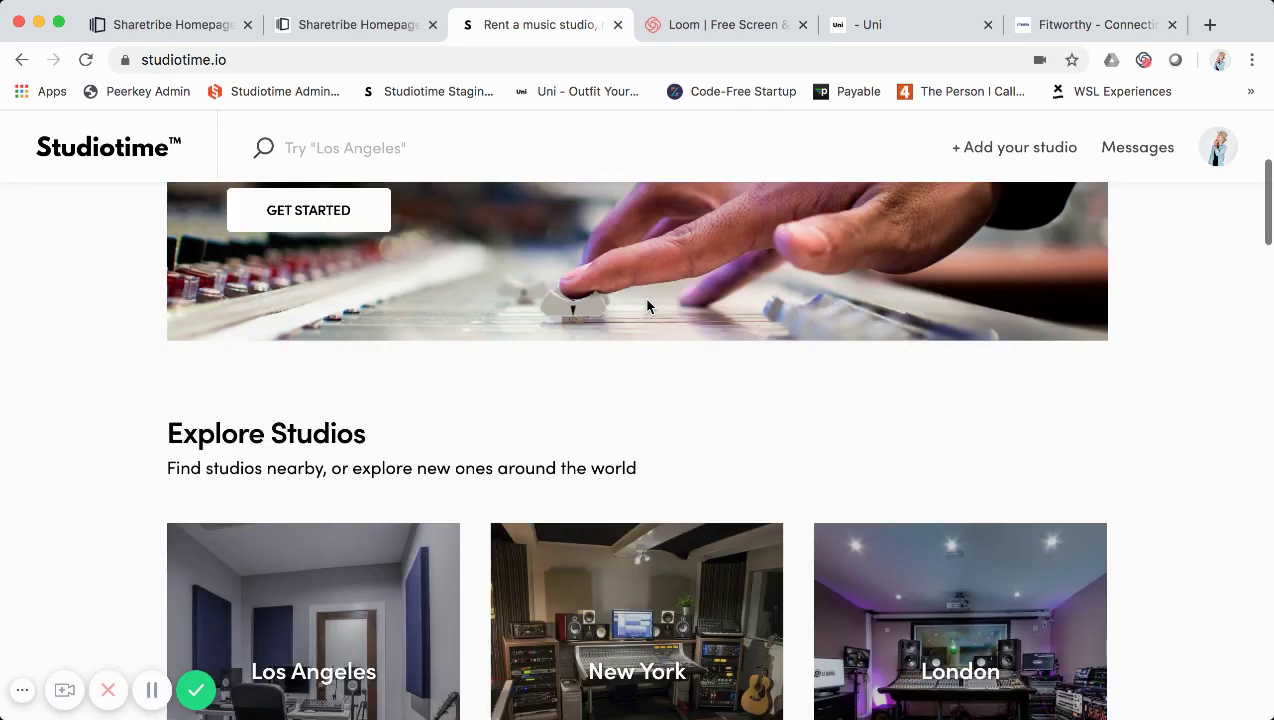
scroll(646, 305, down, 5)
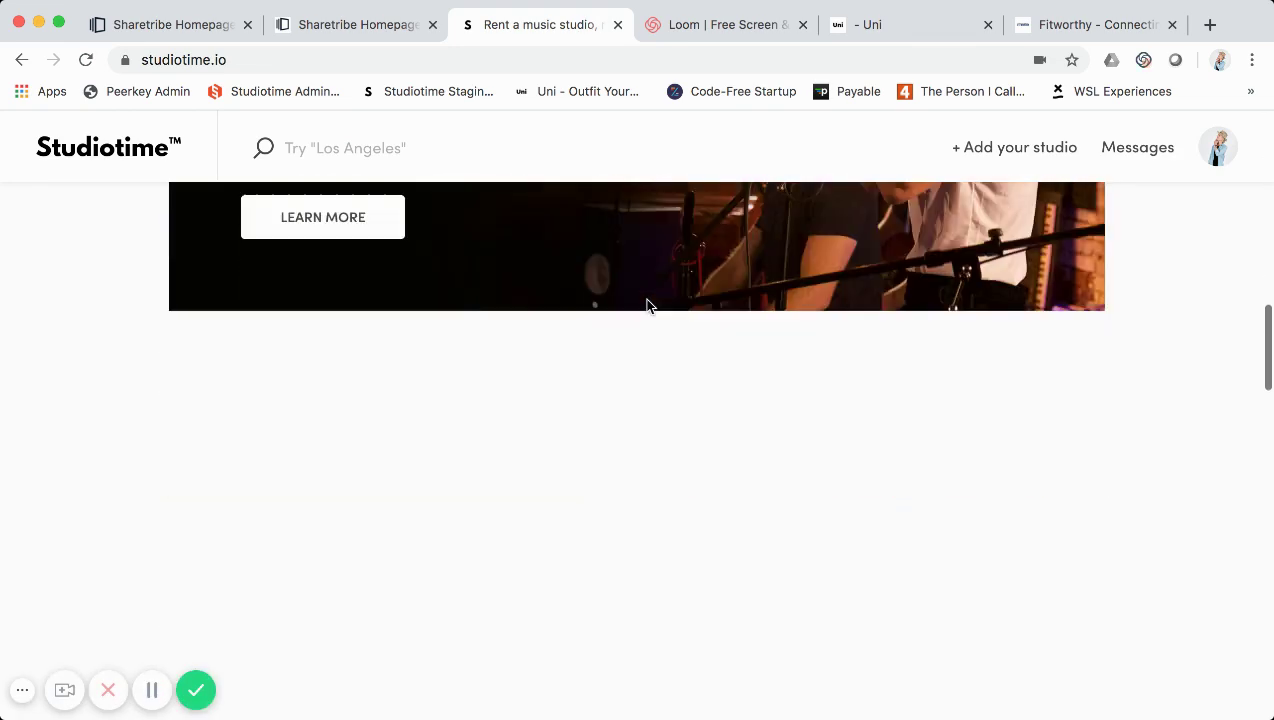
scroll(646, 305, up, 3)
scroll(646, 305, up, 6)
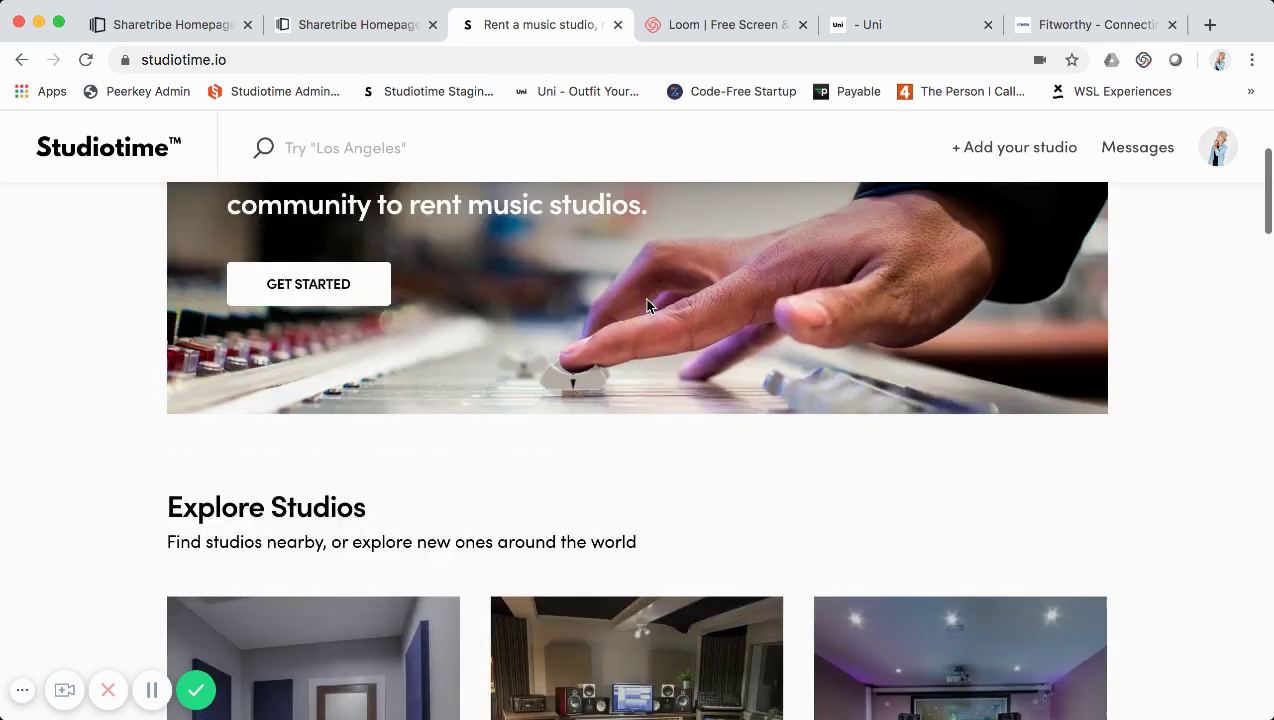
scroll(646, 303, up, 1)
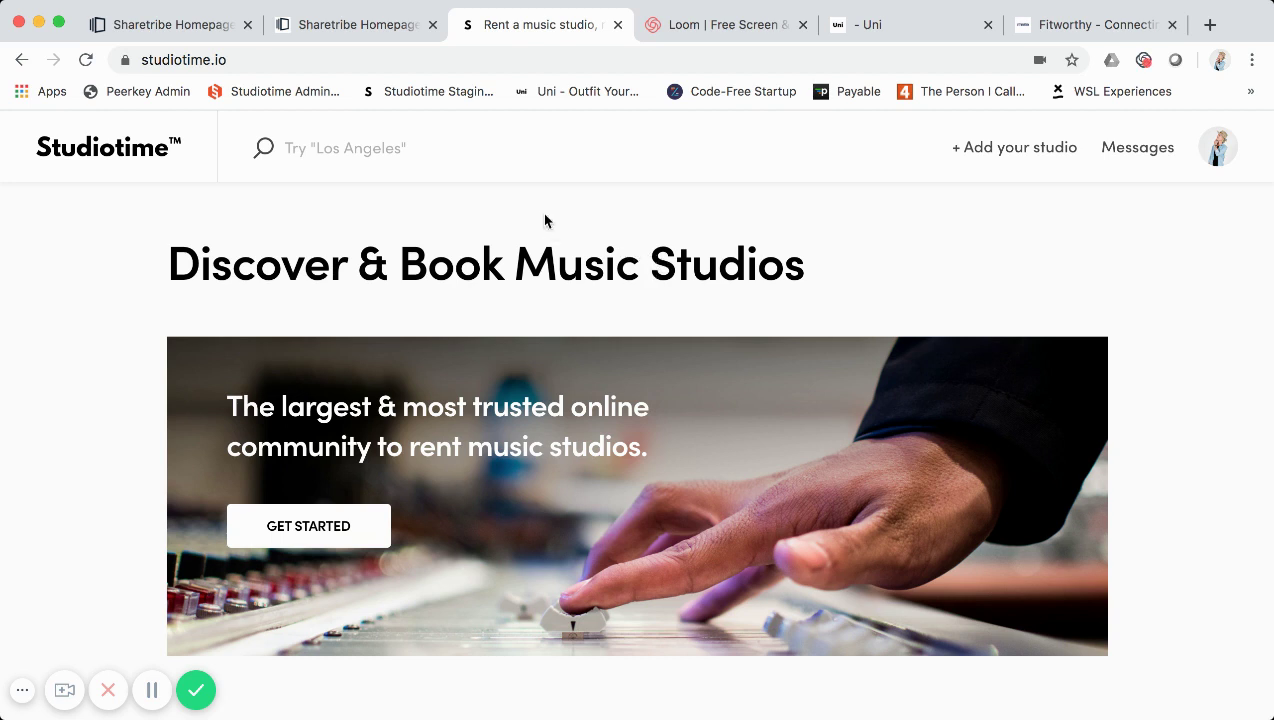
- Re-examine the Studiotime homepage's headline, Get Started banner, city tiles and Studiotime Sessions banner
scroll(575, 291, down, 2)
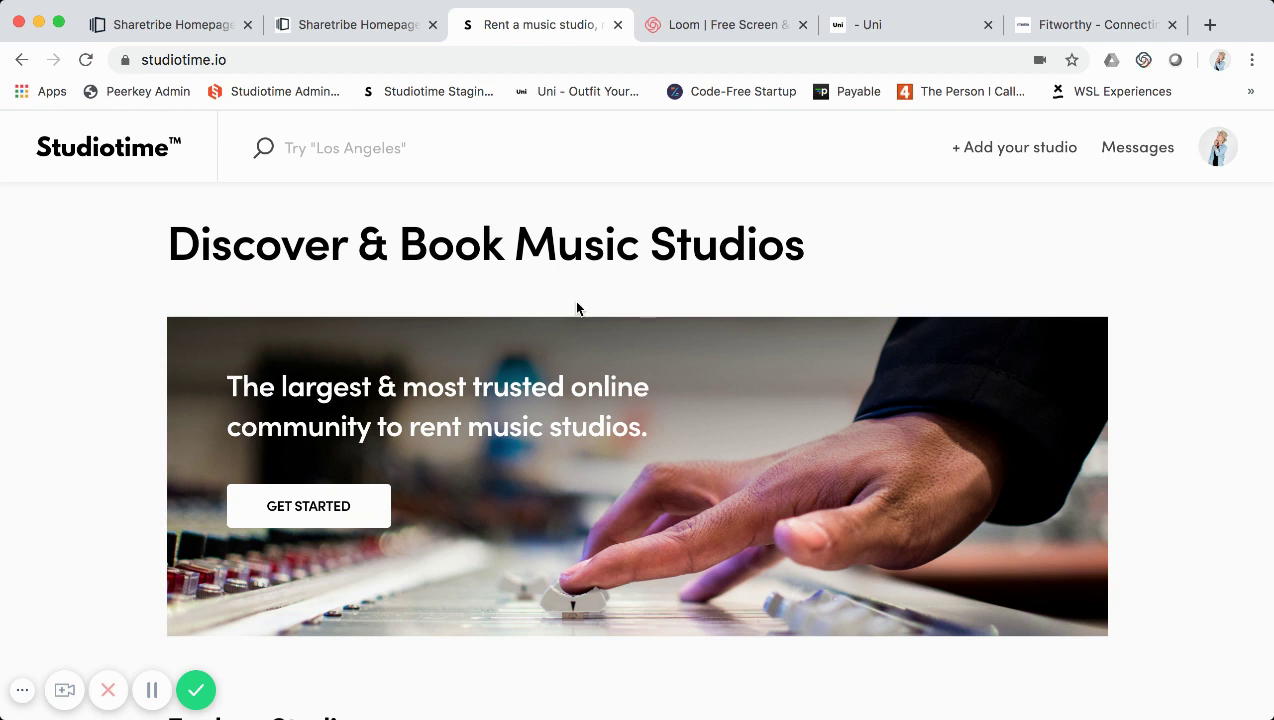
scroll(575, 300, down, 2)
scroll(575, 305, down, 3)
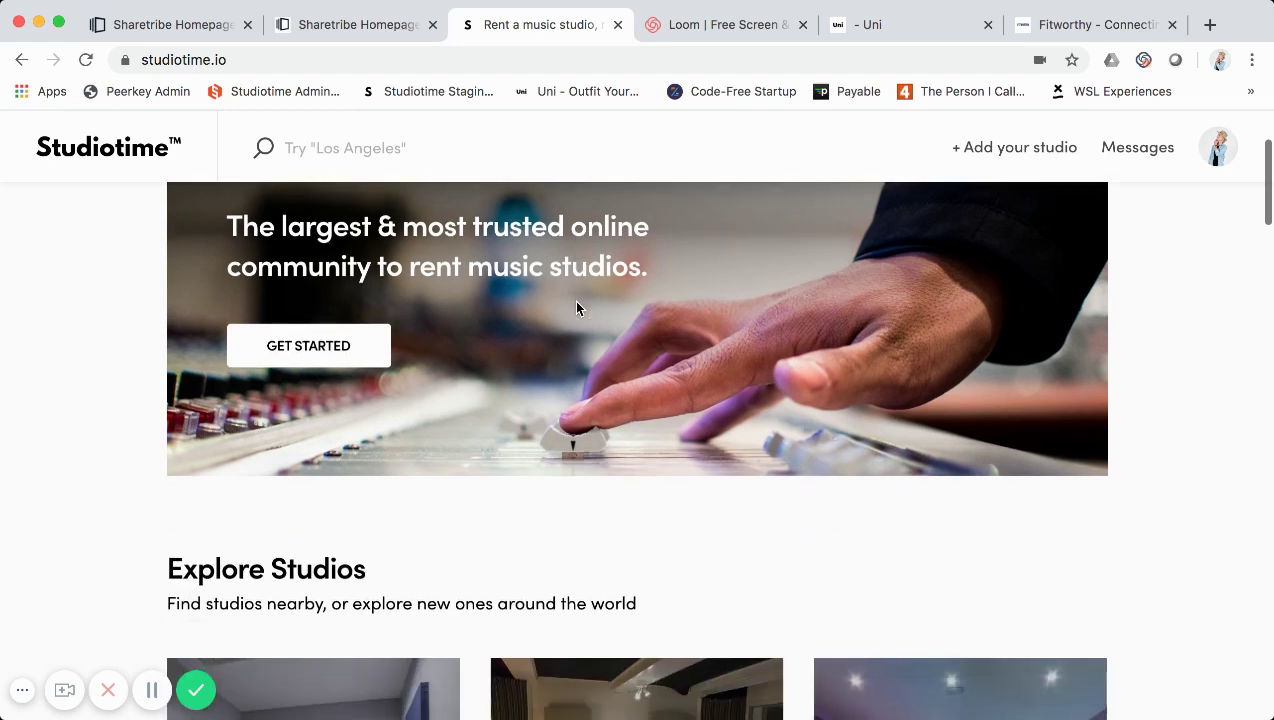
scroll(577, 308, up, 4)
scroll(575, 255, up, 2)
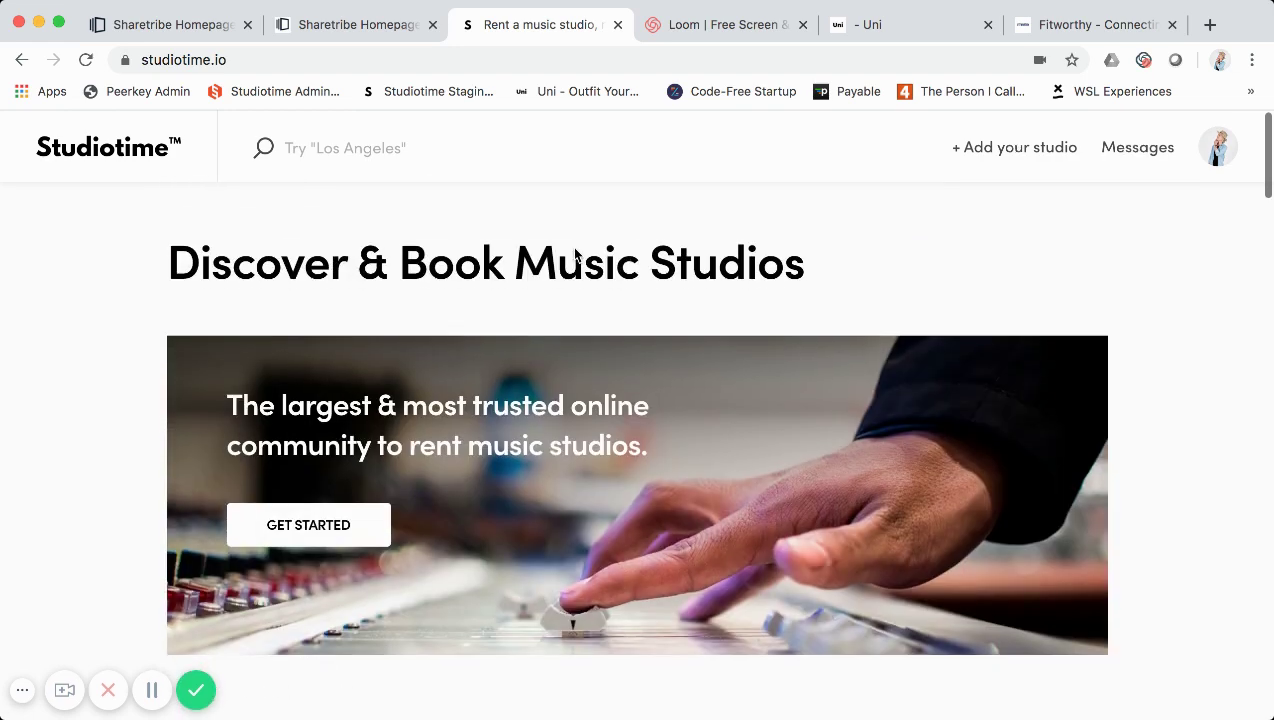
scroll(575, 255, down, 5)
scroll(575, 254, down, 2)
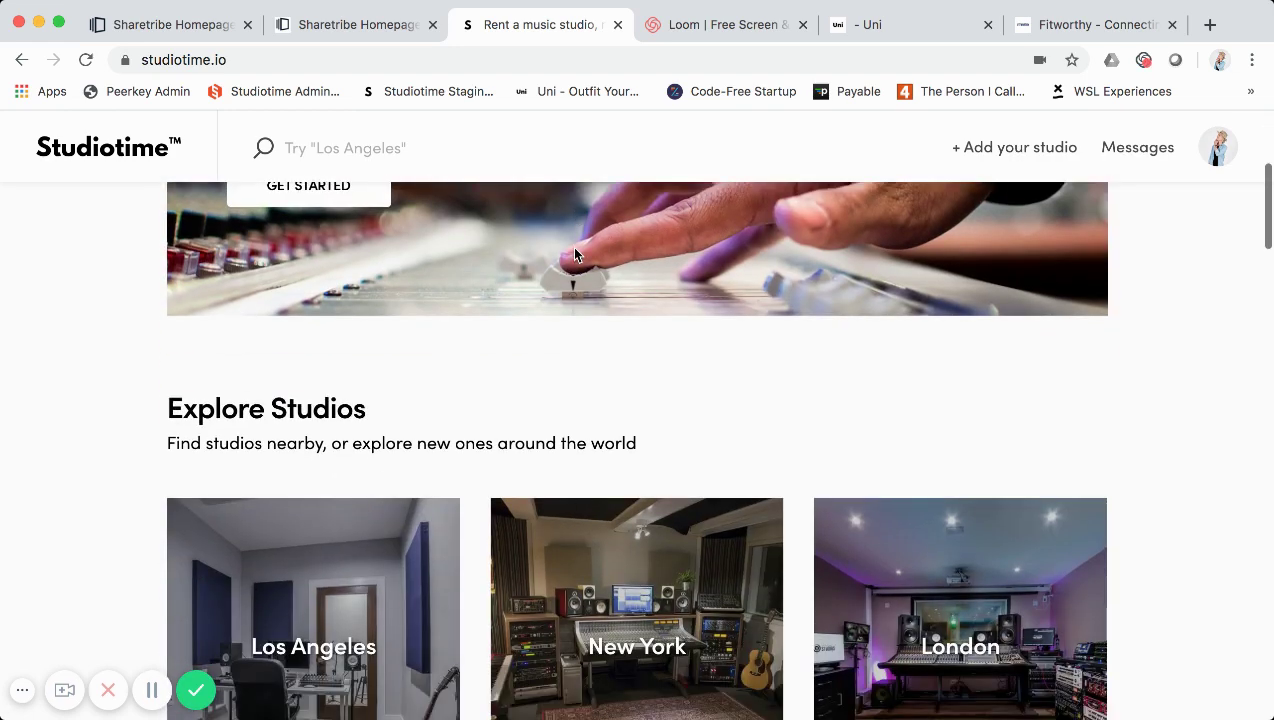
scroll(574, 245, up, 6)
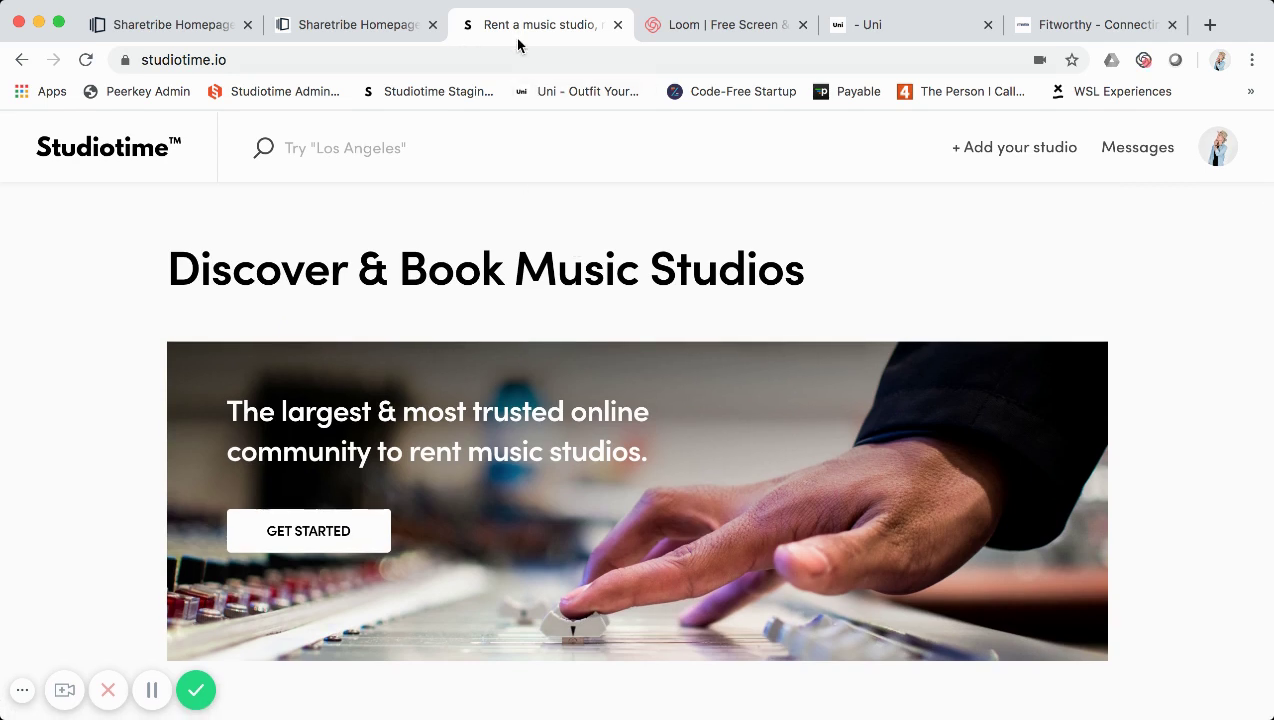
scroll(549, 318, down, 1)
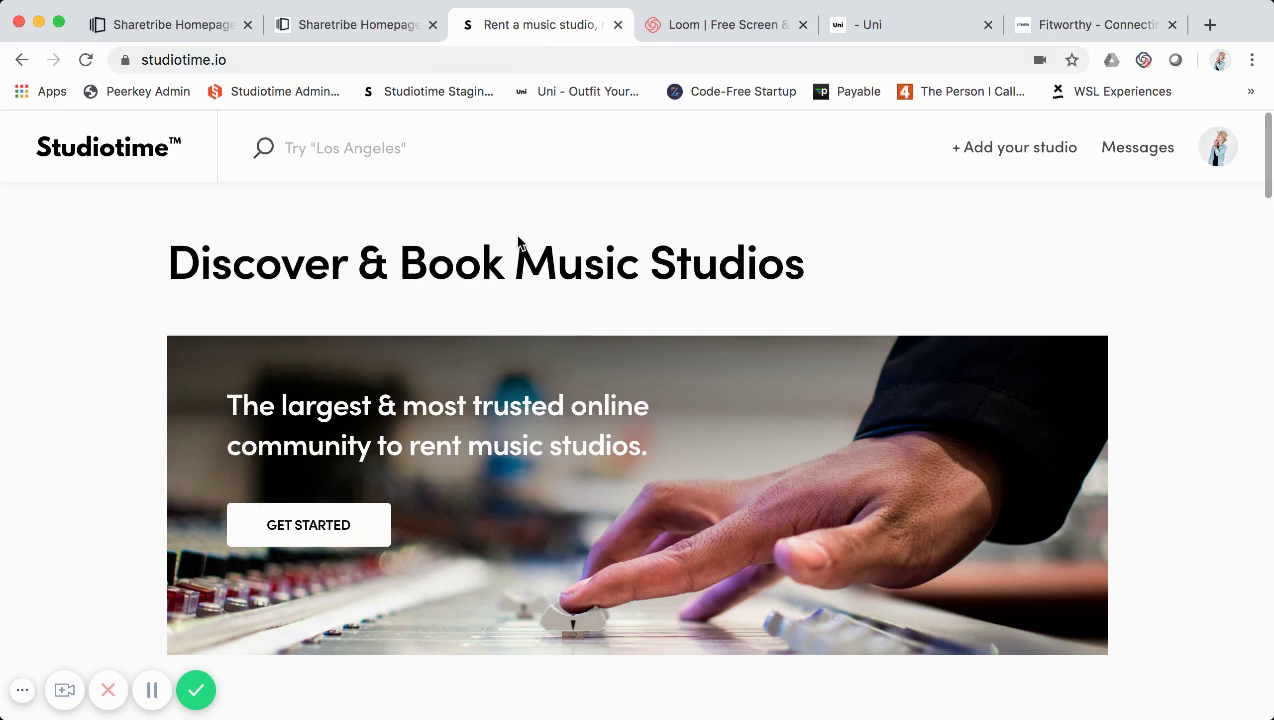
scroll(518, 243, down, 2)
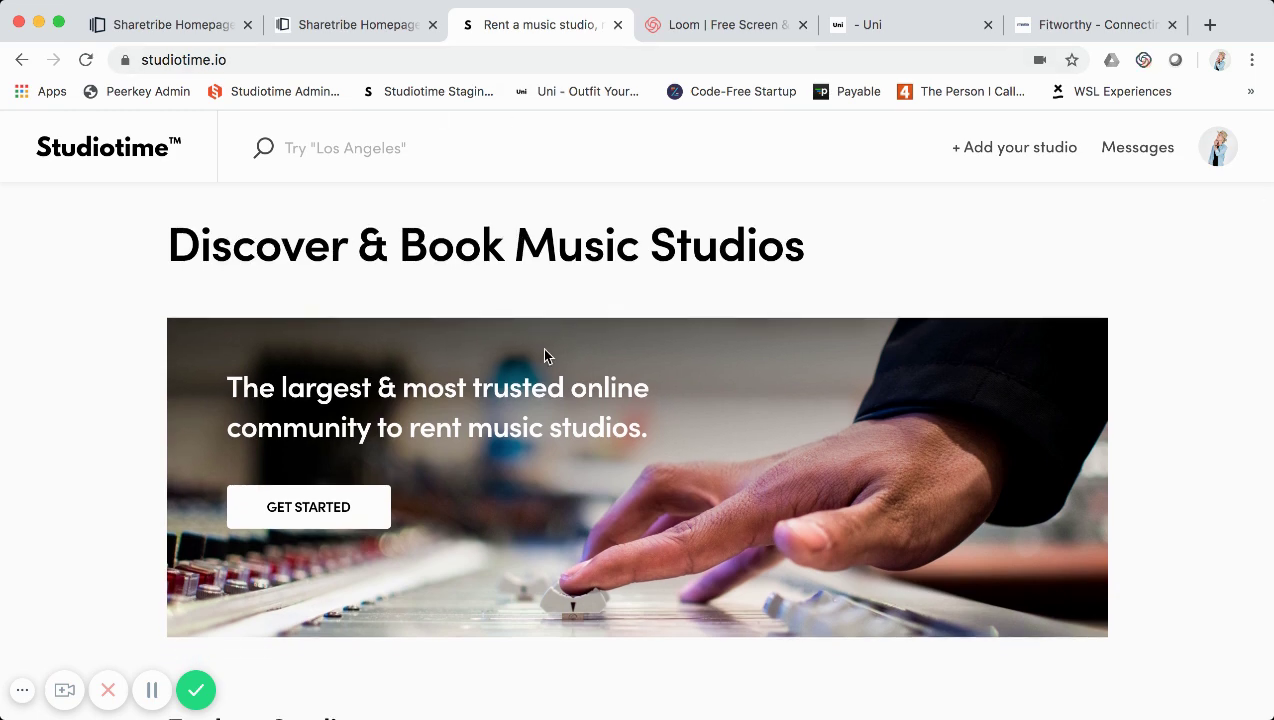
scroll(545, 355, down, 8)
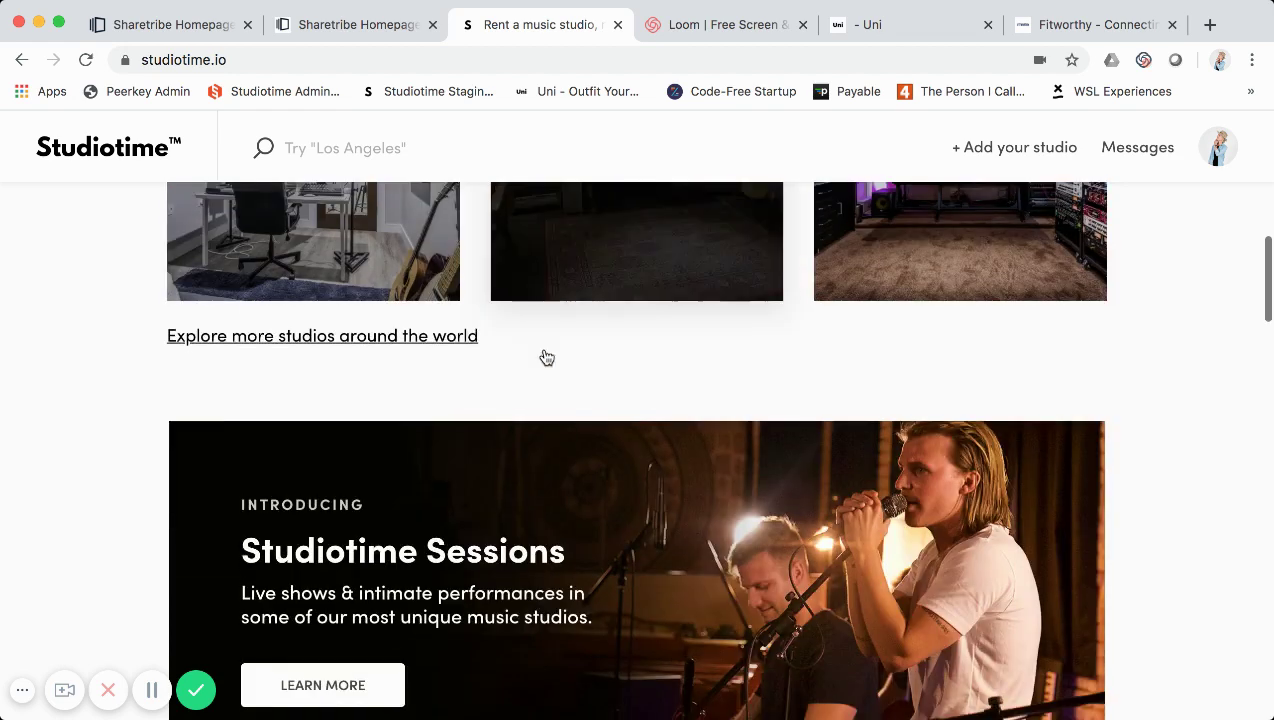
scroll(547, 358, up, 8)
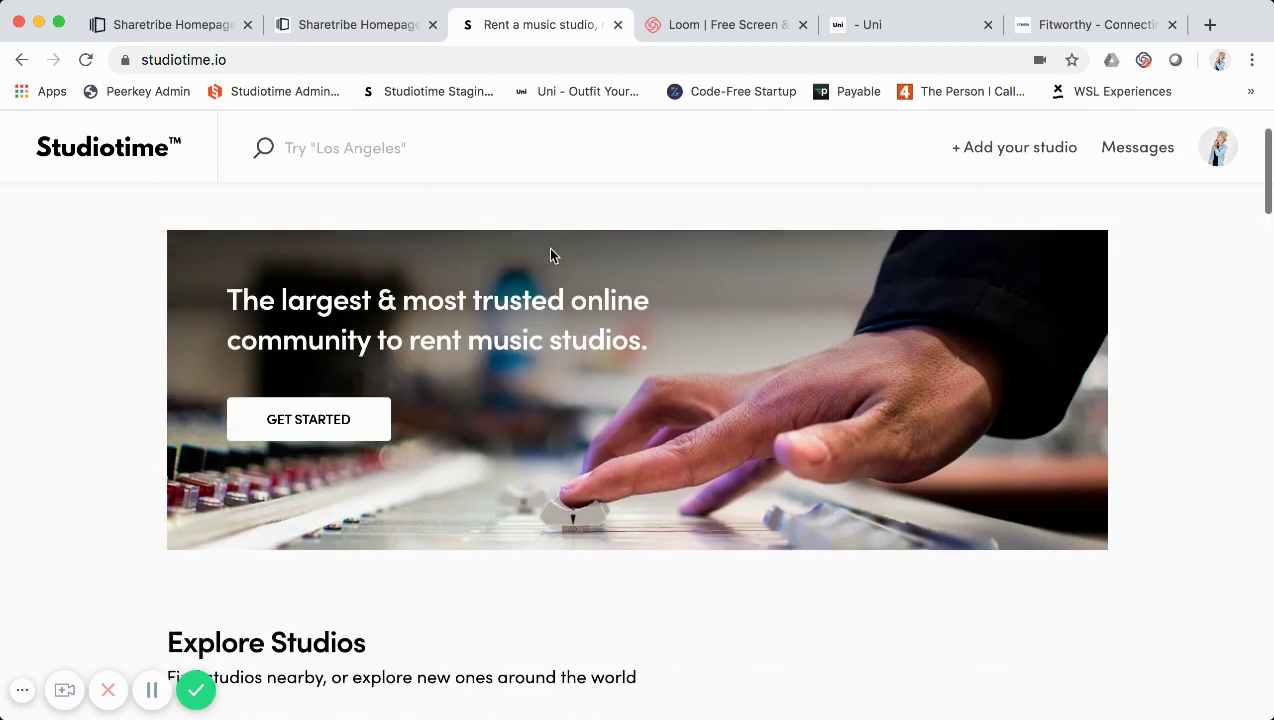
scroll(548, 260, up, 1)
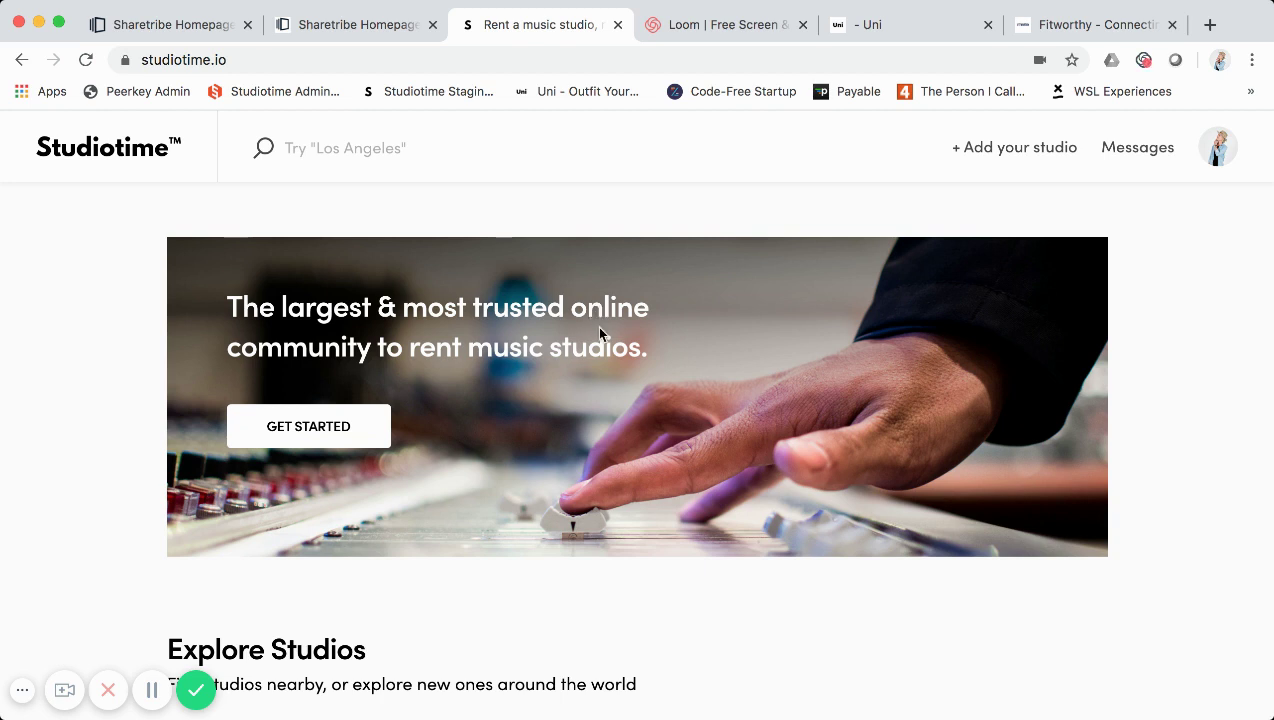
- Open the Sharetribe homepage demo at sharetribehomepage.pagedemo.co and review its hero, location tiles and How Marketplace Works section
click(292, 32)
scroll(345, 278, down, 2)
scroll(347, 283, down, 1)
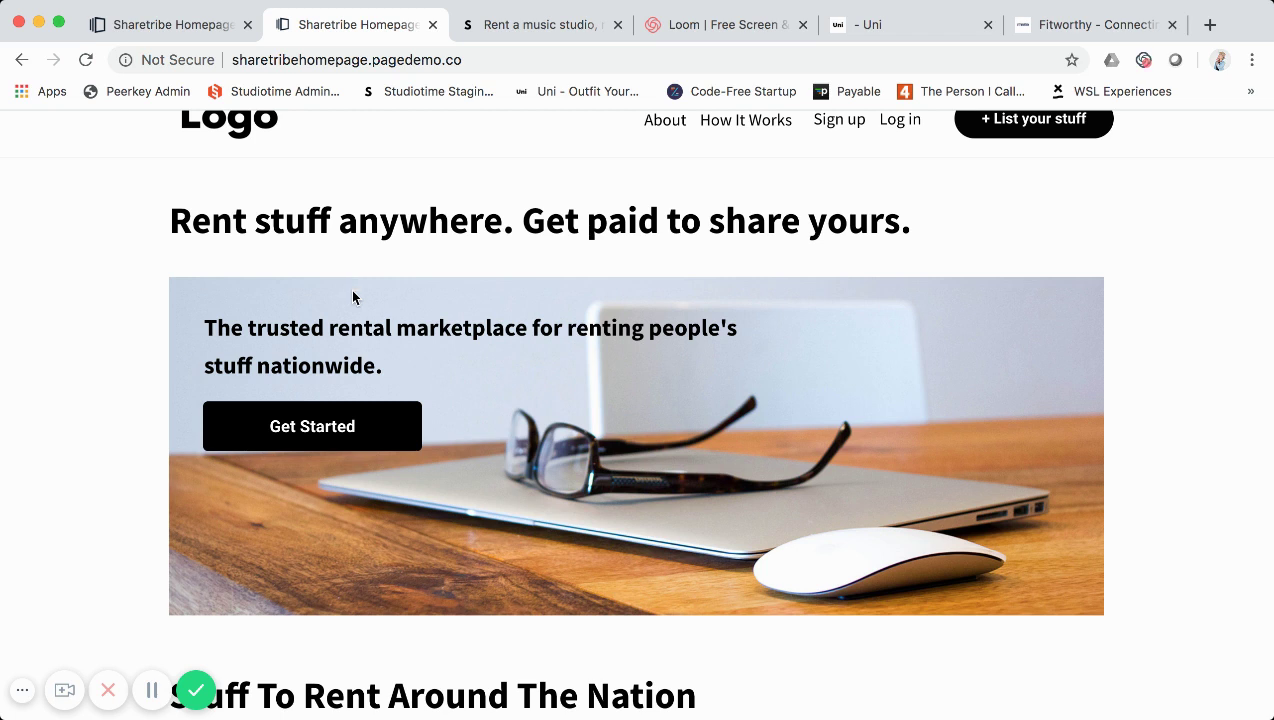
scroll(350, 290, down, 1)
scroll(350, 290, up, 2)
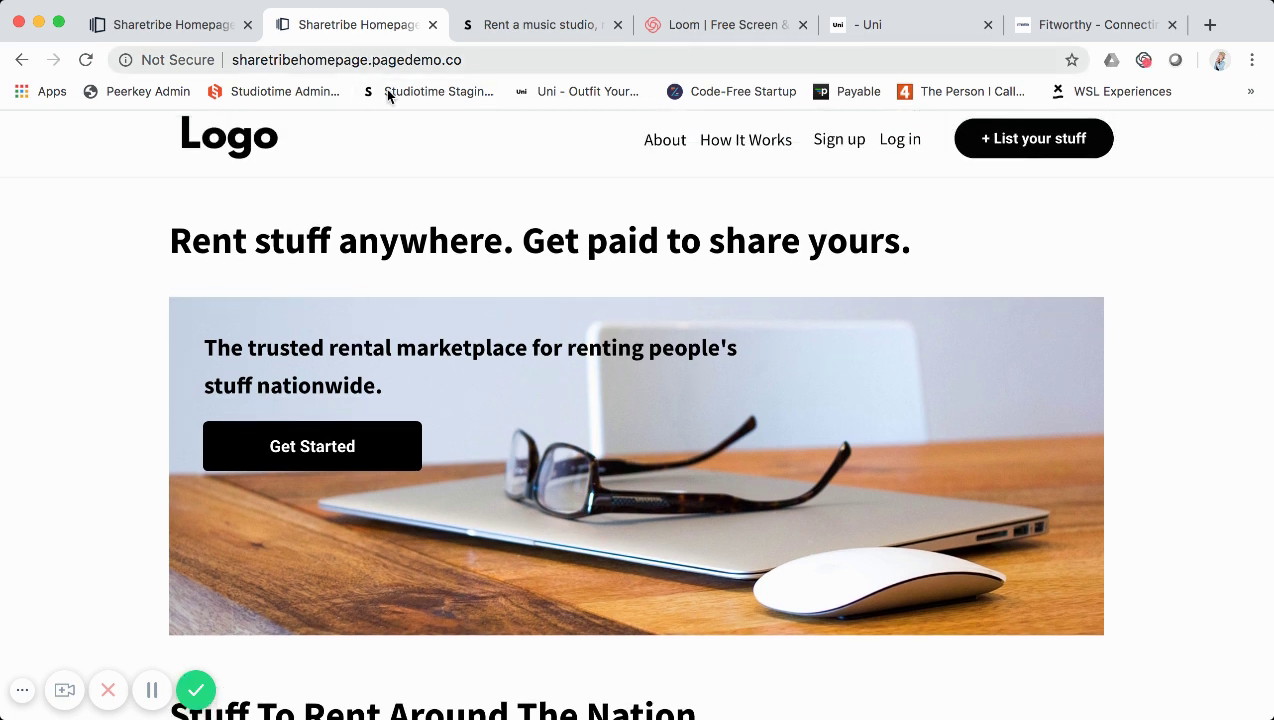
scroll(455, 316, down, 6)
scroll(455, 316, down, 6)
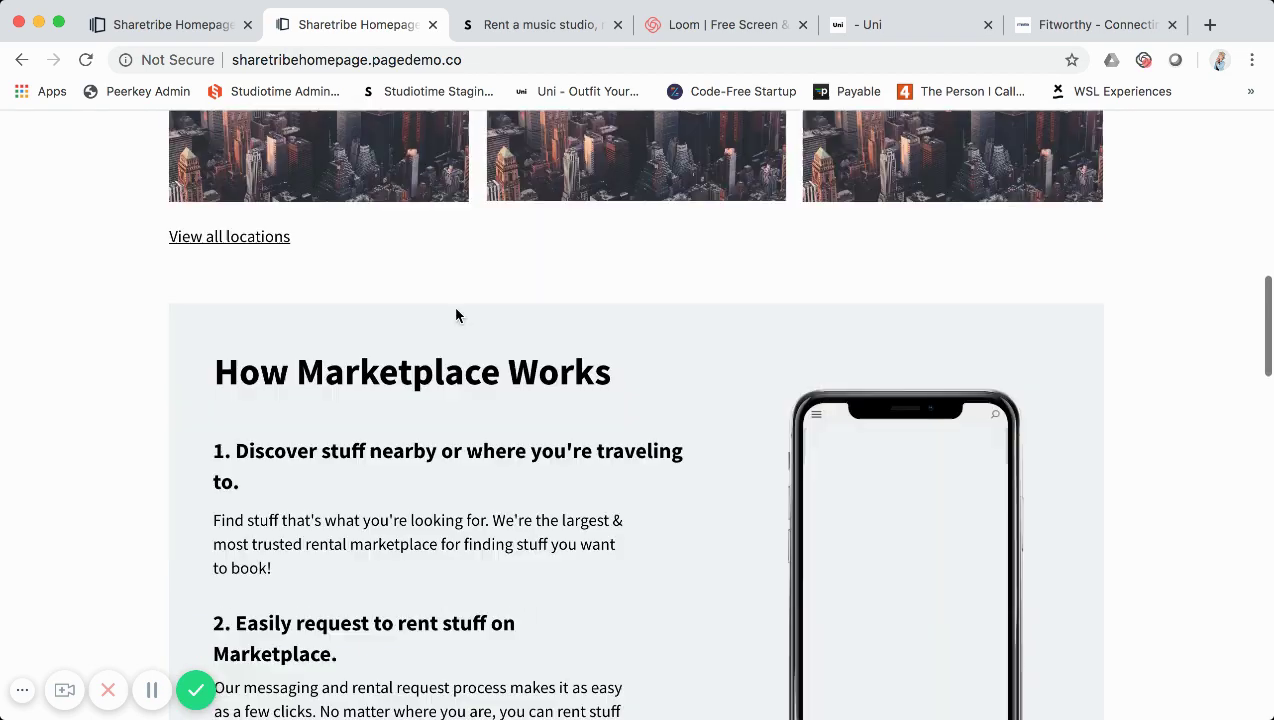
scroll(455, 316, down, 4)
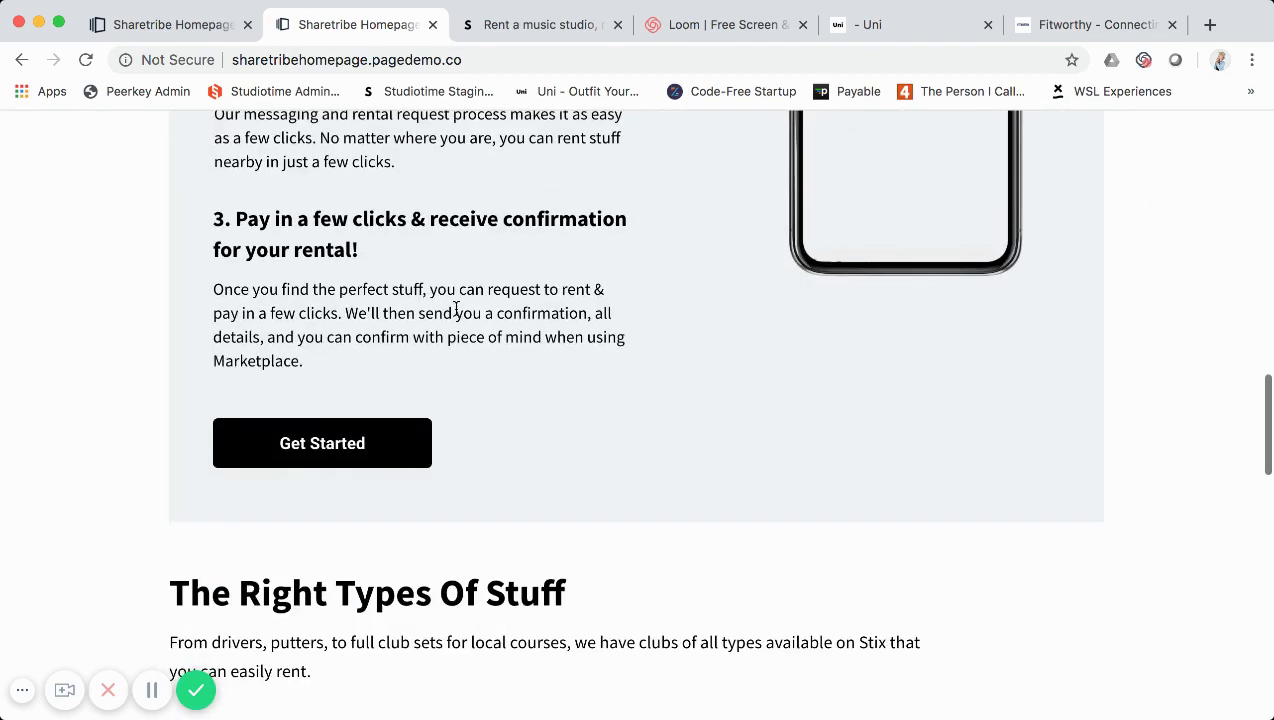
scroll(455, 316, up, 8)
scroll(455, 316, up, 3)
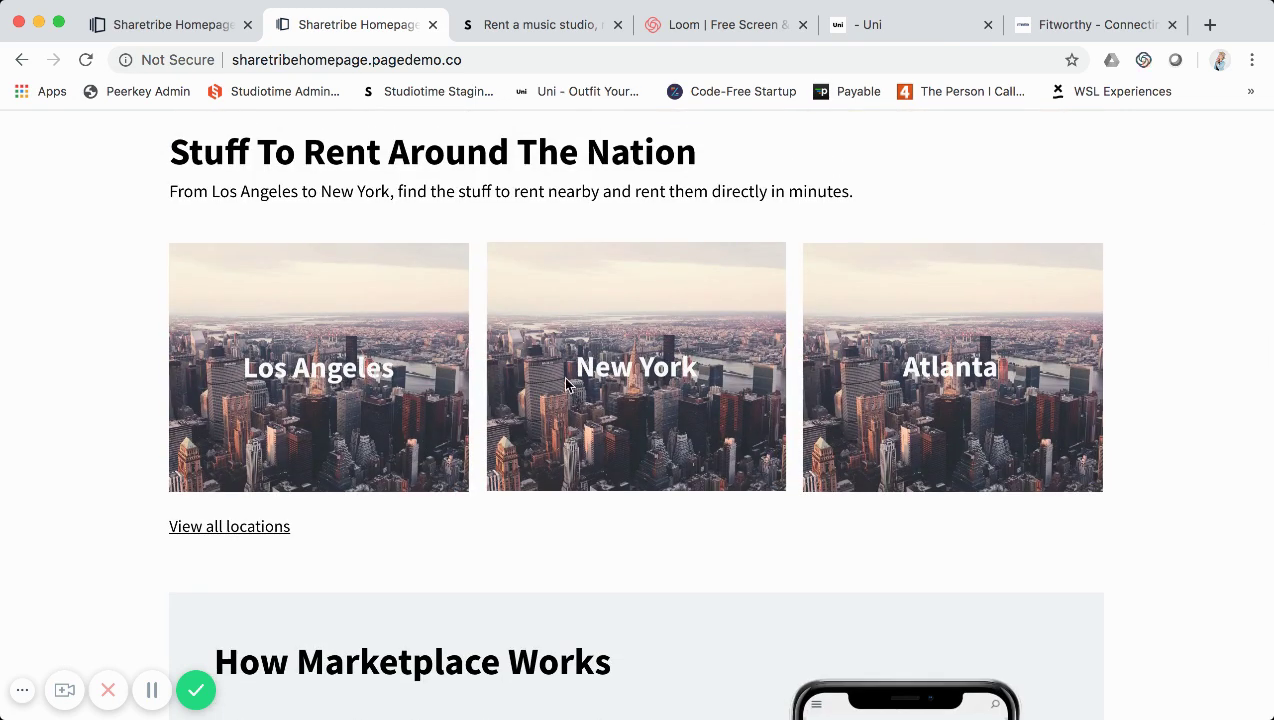
scroll(566, 385, up, 1)
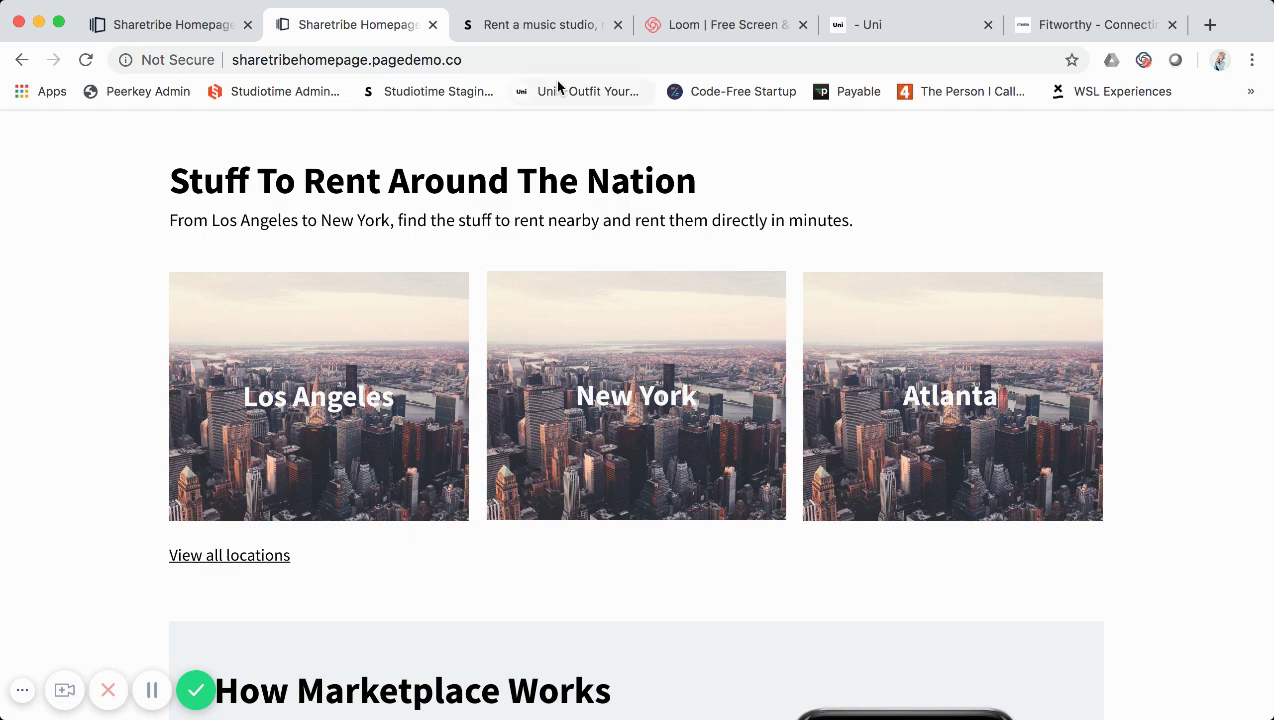
- Switch back to Studiotime and examine its city tiles, Studios That Are Right For You and booking steps sections for comparison
click(565, 24)
scroll(610, 319, down, 10)
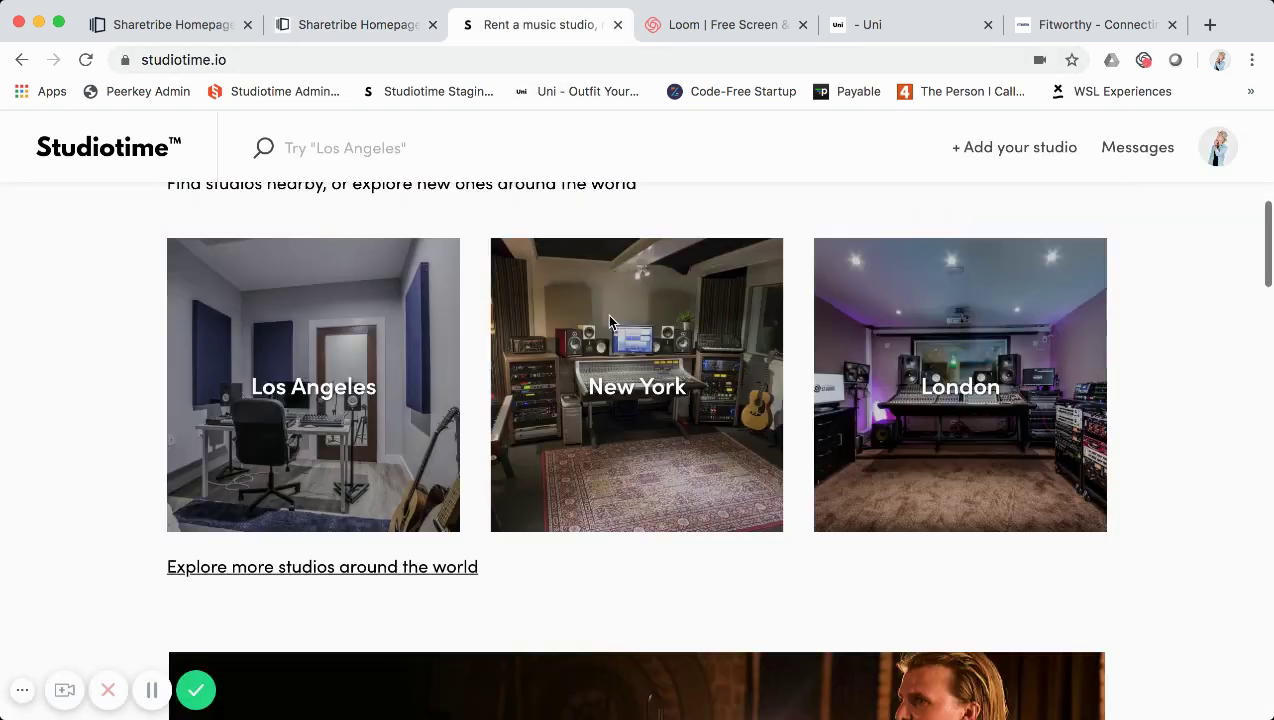
scroll(610, 322, down, 15)
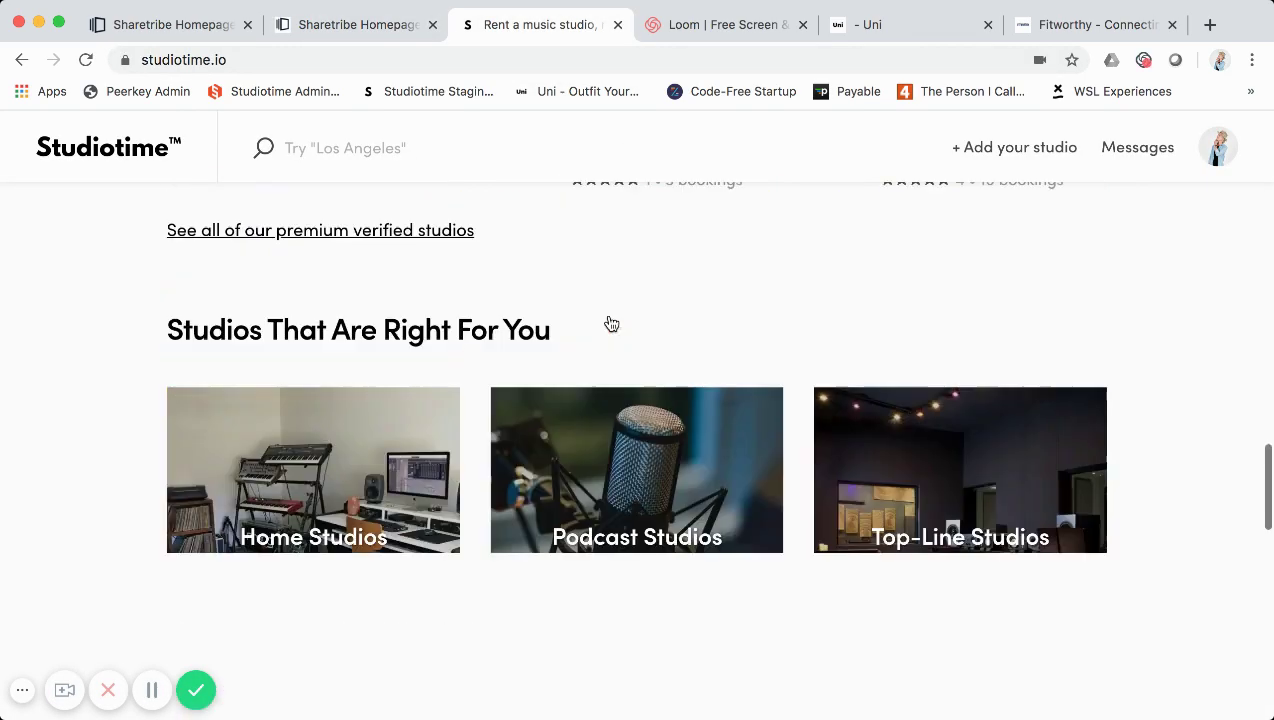
scroll(609, 321, down, 3)
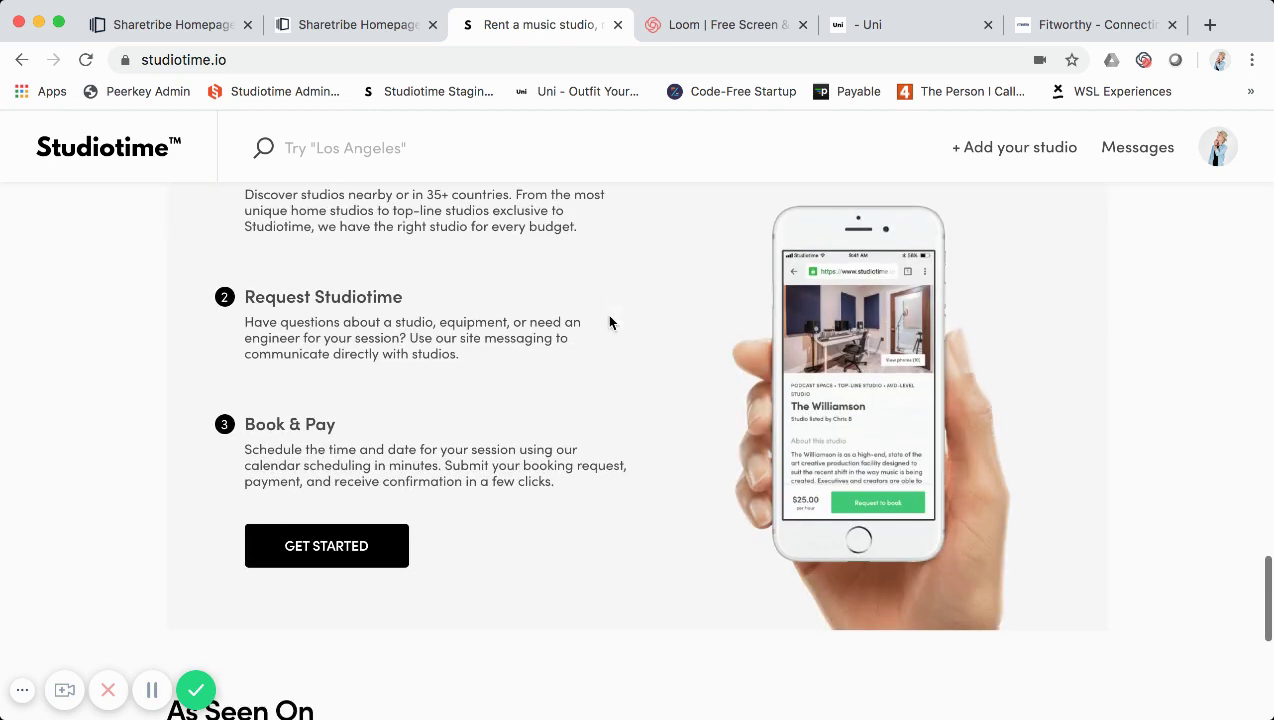
scroll(609, 321, up, 1)
- Switch back to the Sharetribe homepage demo and review its sections from the hero down to the Join the most trusted marketplace banner
click(385, 41)
scroll(421, 222, up, 5)
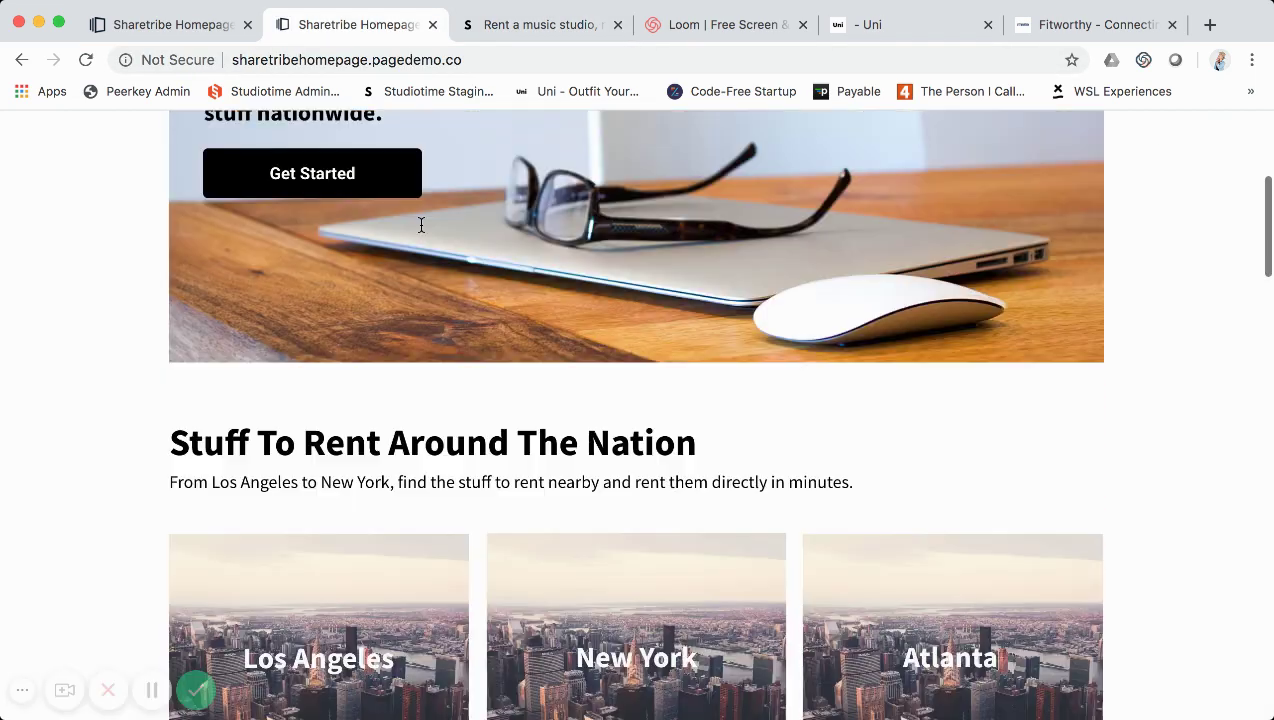
scroll(421, 233, down, 1)
scroll(423, 232, down, 10)
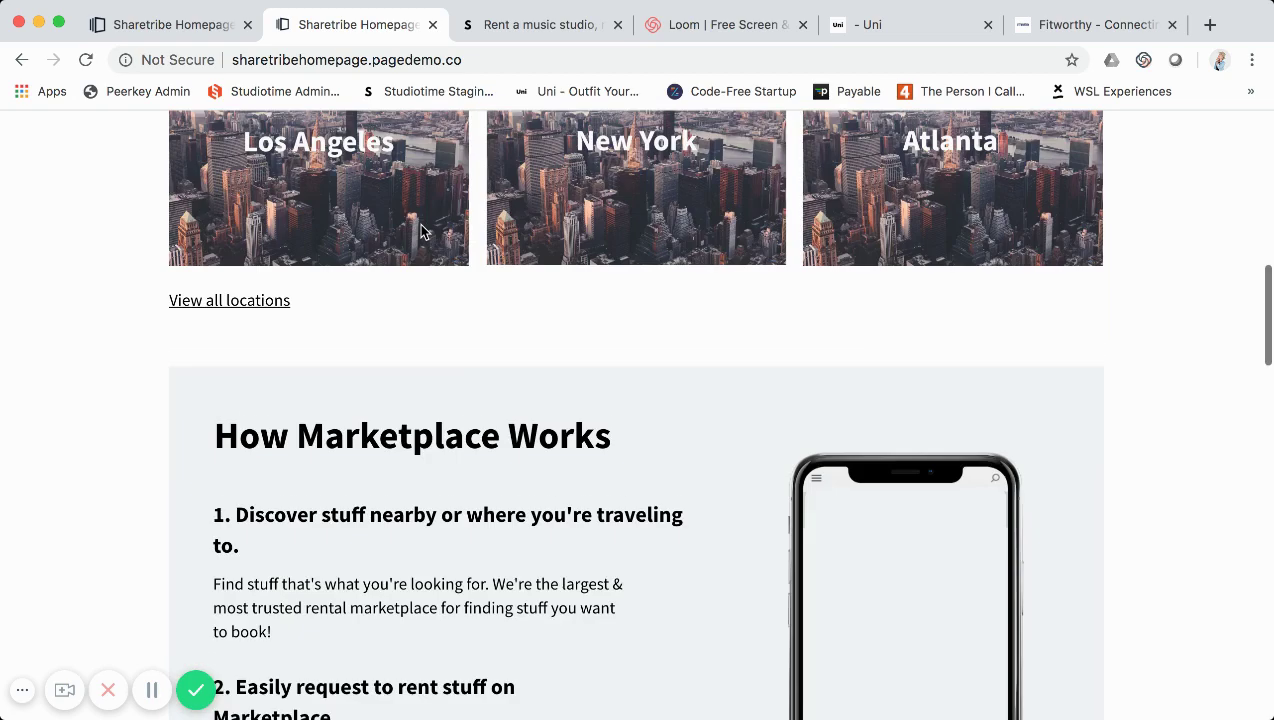
scroll(420, 226, down, 8)
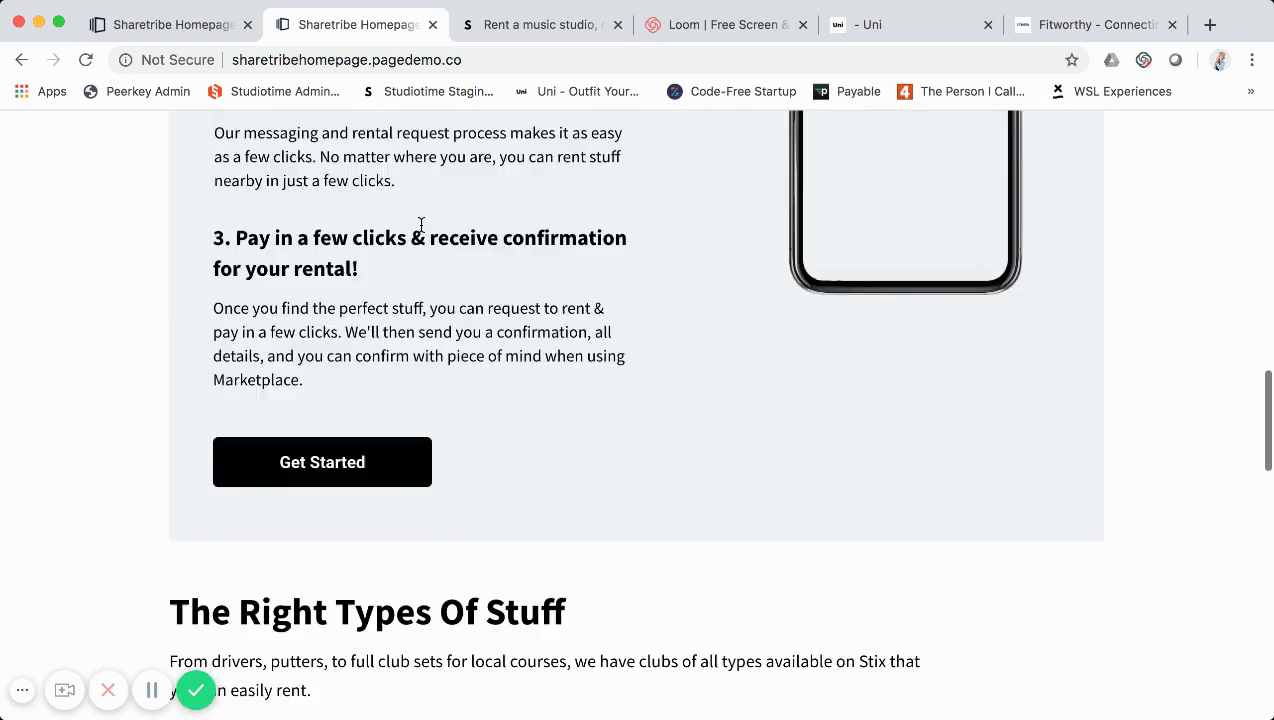
scroll(421, 224, down, 5)
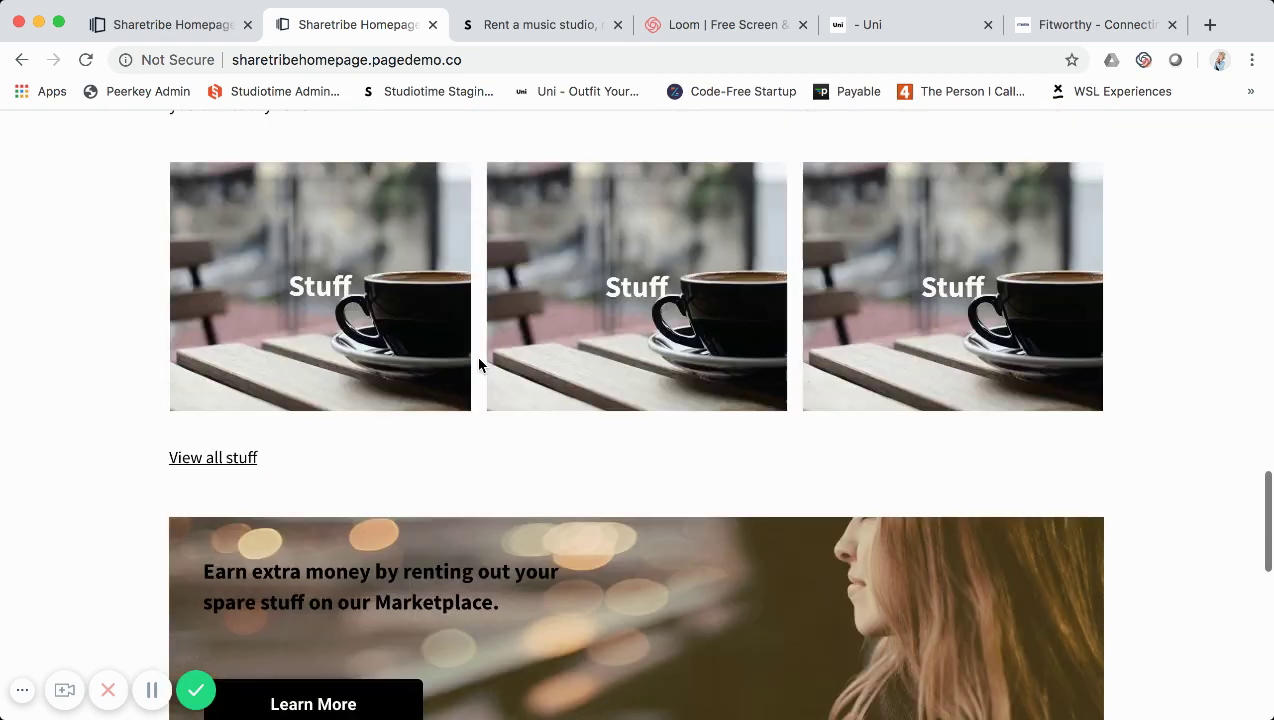
scroll(478, 363, down, 5)
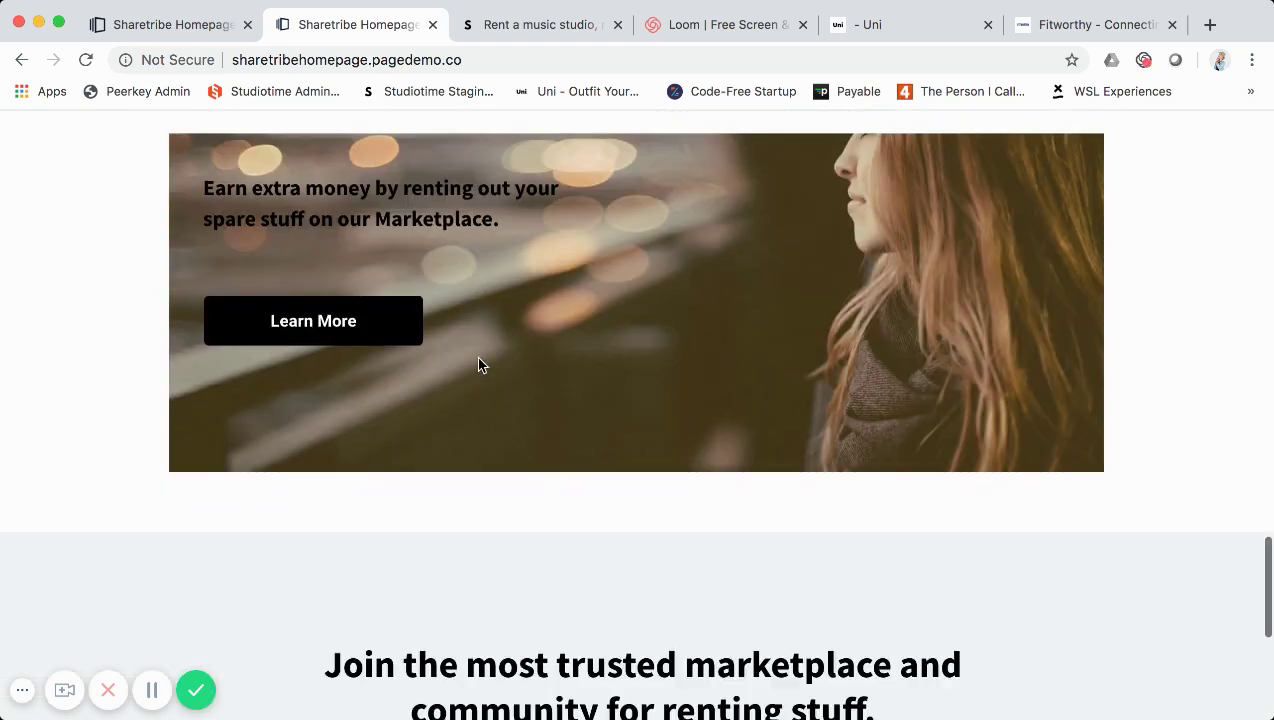
scroll(478, 365, up, 1)
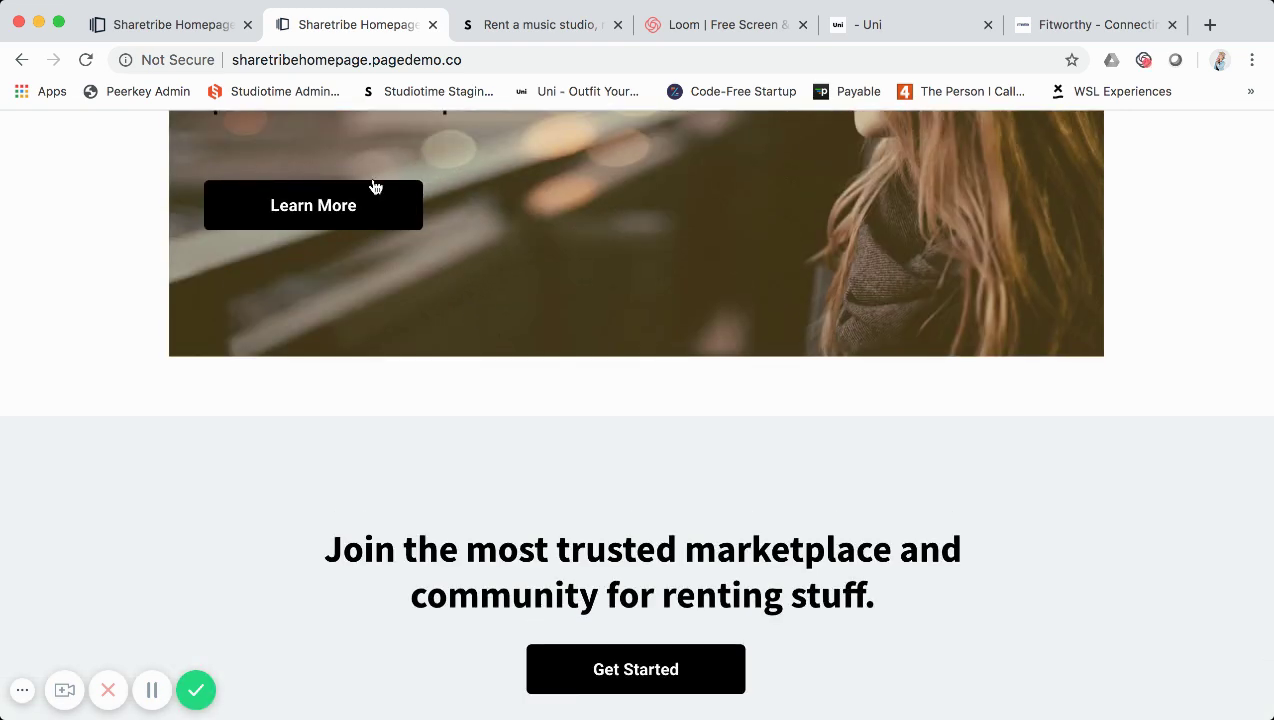
- Switch to the Instapage builder and examine the template's header block, including its logo and navigation text, and the hero block
click(224, 32)
scroll(508, 265, down, 2)
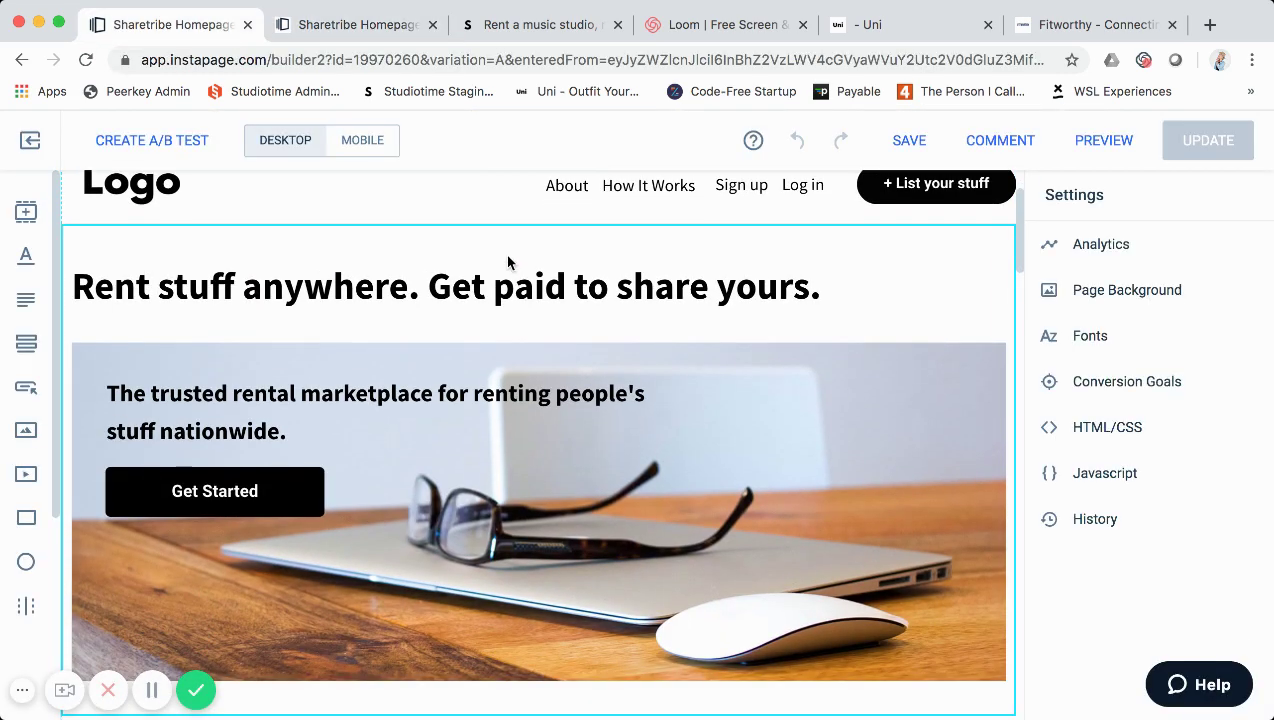
scroll(508, 262, up, 1)
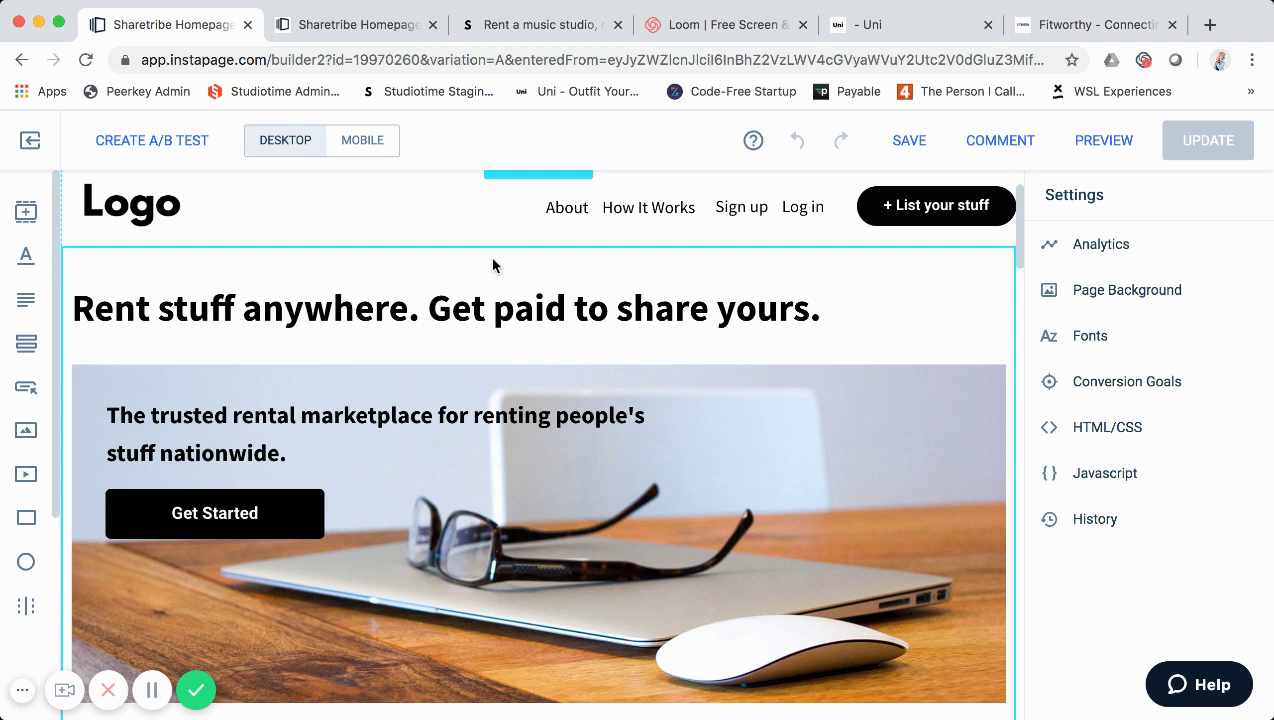
scroll(492, 250, down, 2)
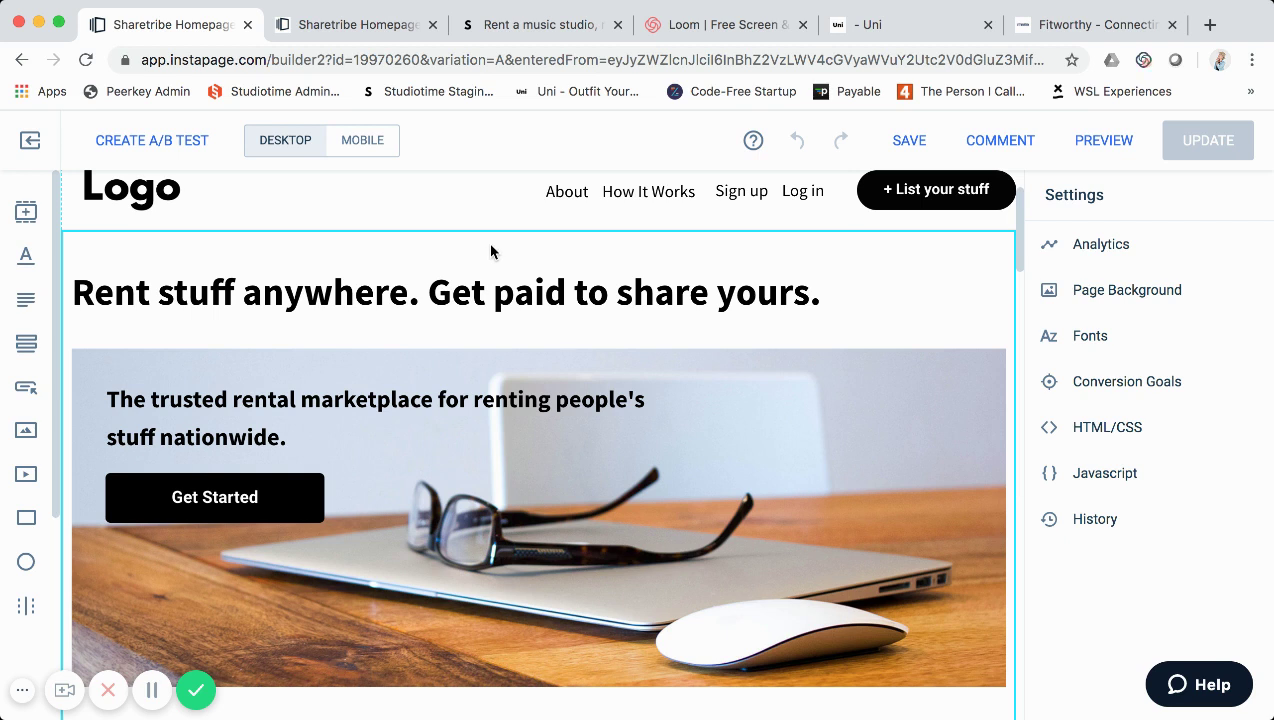
scroll(488, 242, up, 1)
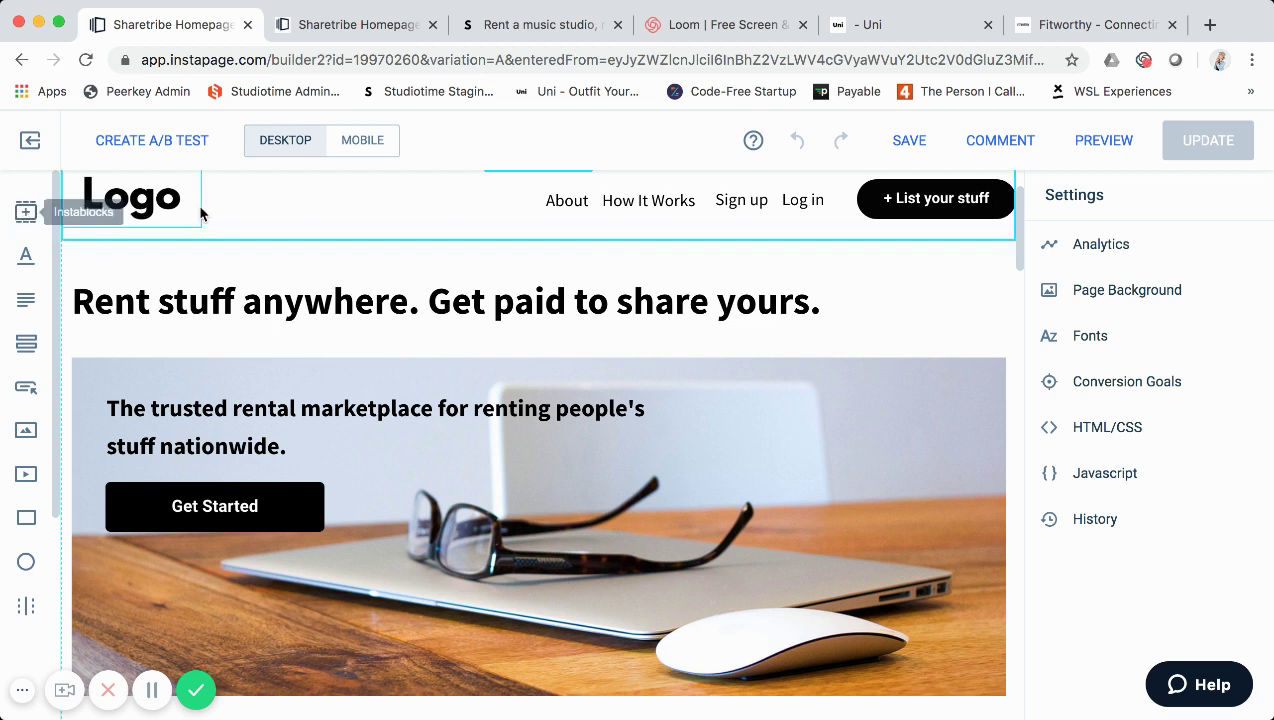
mouse_move(308, 213)
scroll(228, 234, up, 1)
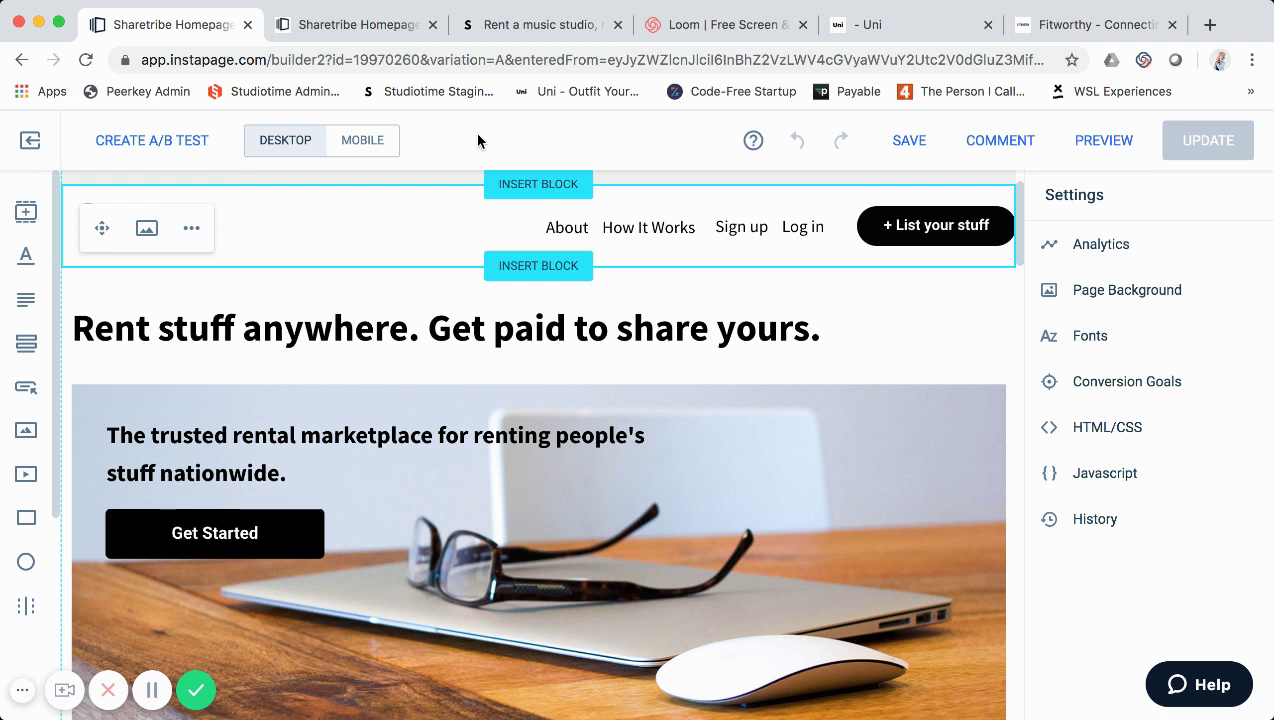
click(648, 234)
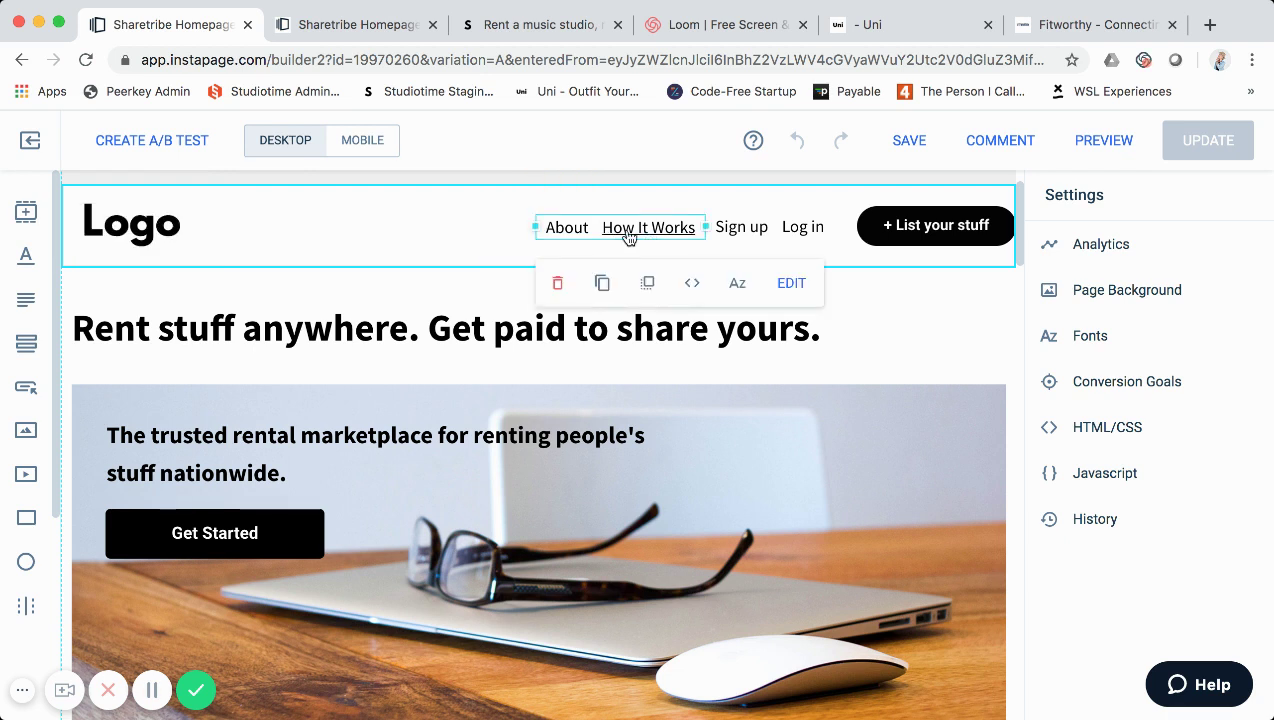
- Add a headline element, place it in the header block beside the navigation links, and color its text black (#000000)
click(22, 261)
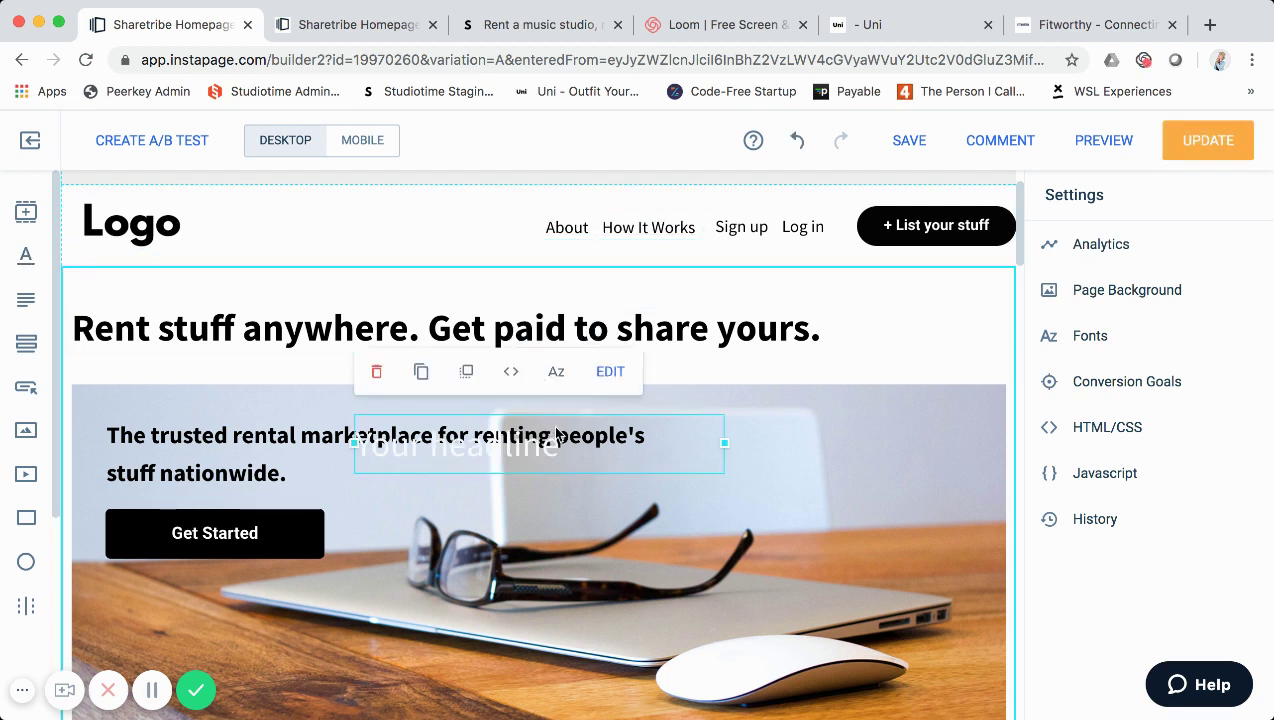
drag(555, 428, 561, 218)
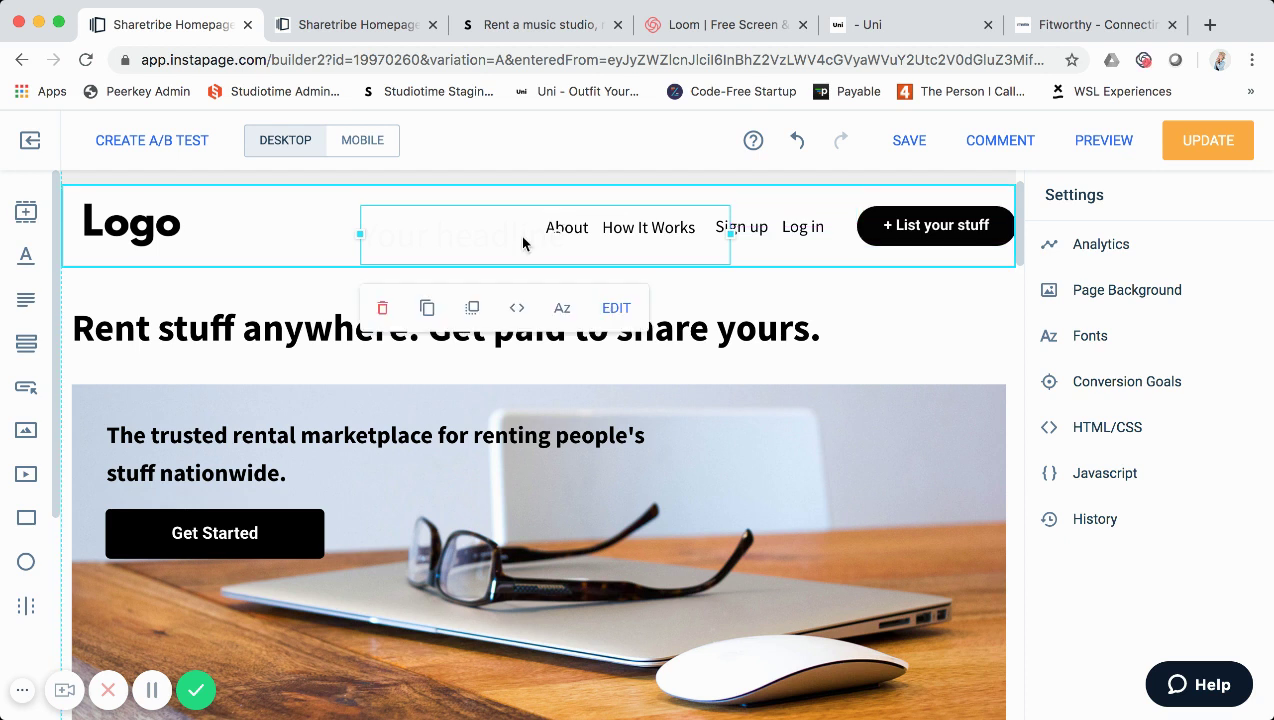
double_click(520, 236)
double_click(522, 237)
triple_click(522, 237)
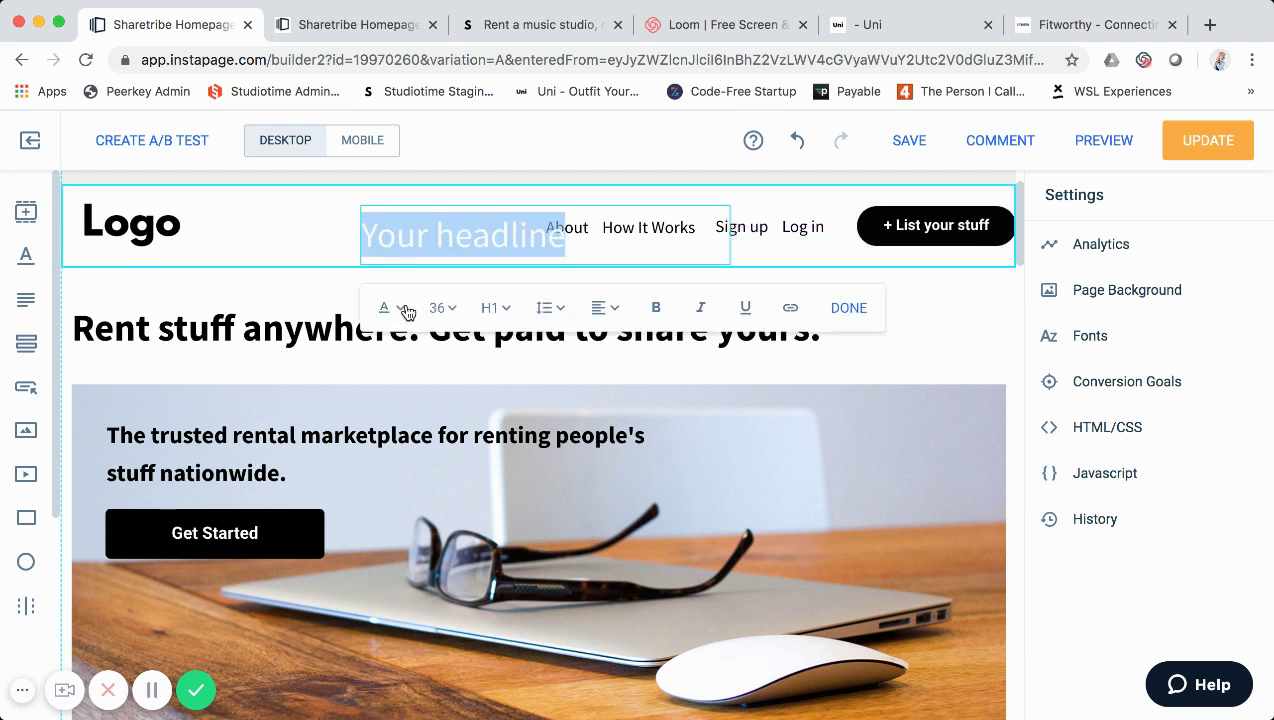
click(388, 307)
click(448, 499)
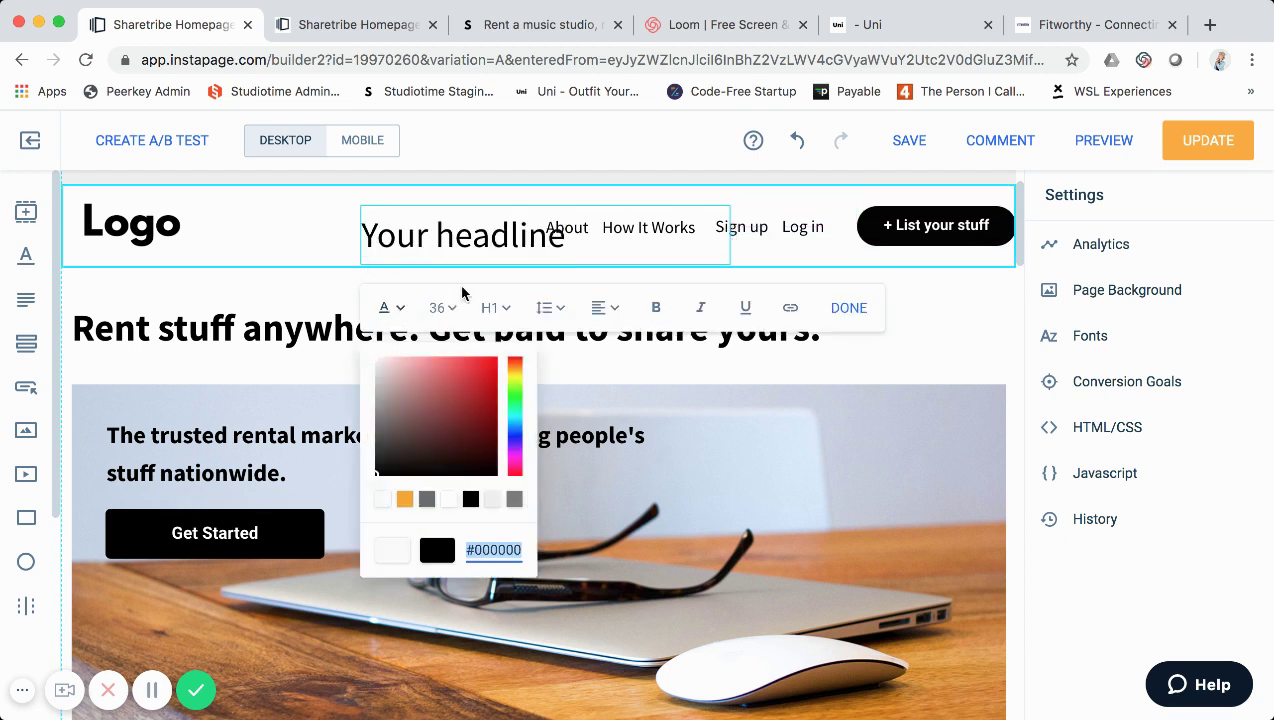
- Set the new headline's font size to 18 and shift it slightly down toward the navigation links' line
click(440, 308)
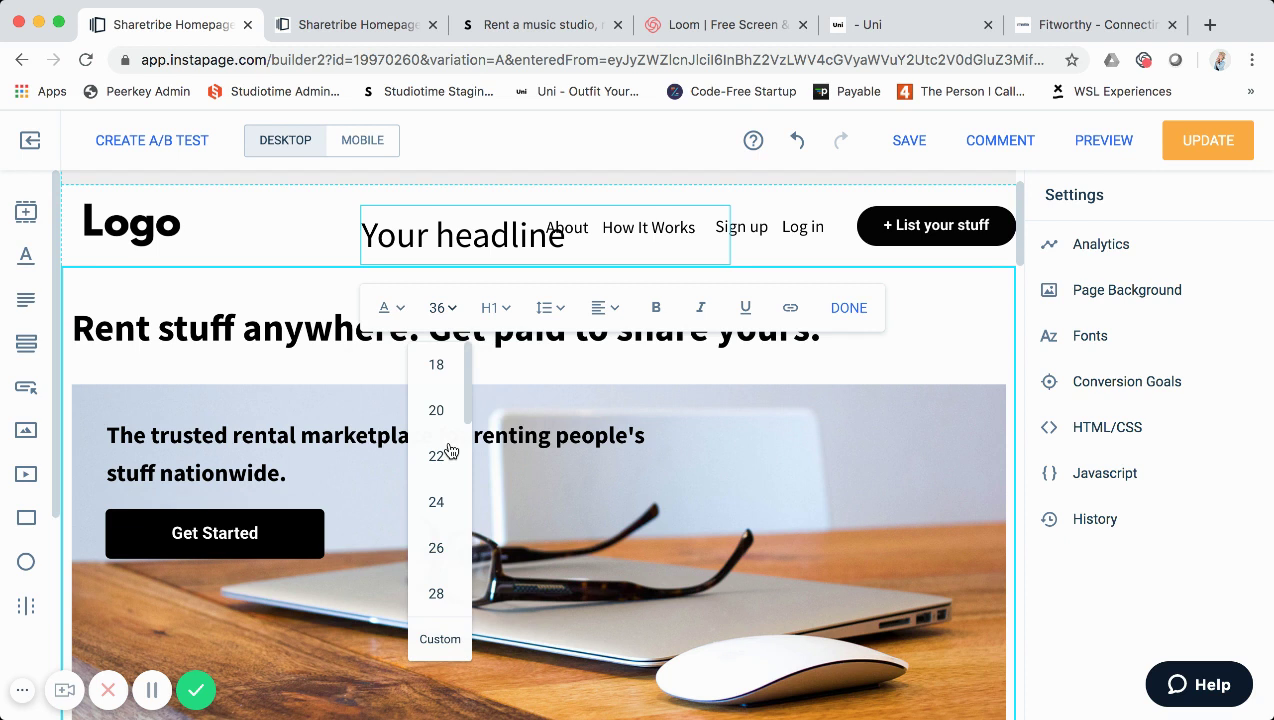
click(446, 368)
triple_click(473, 222)
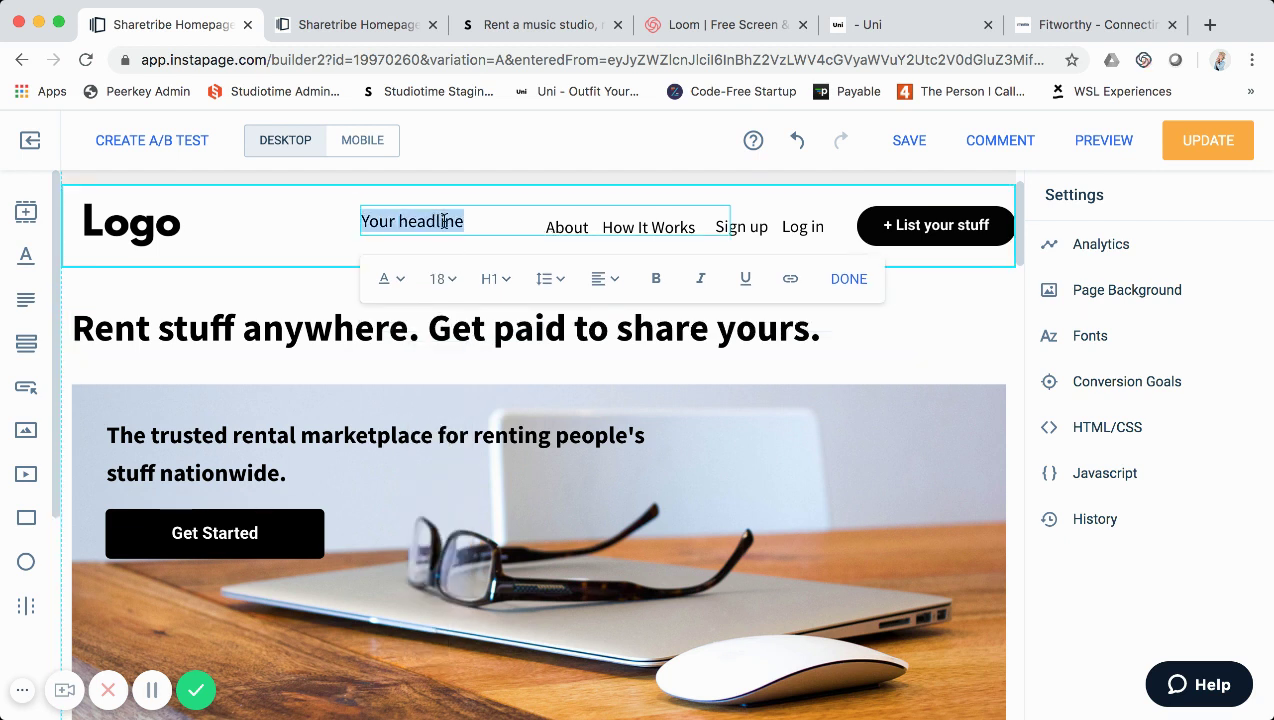
key(Escape)
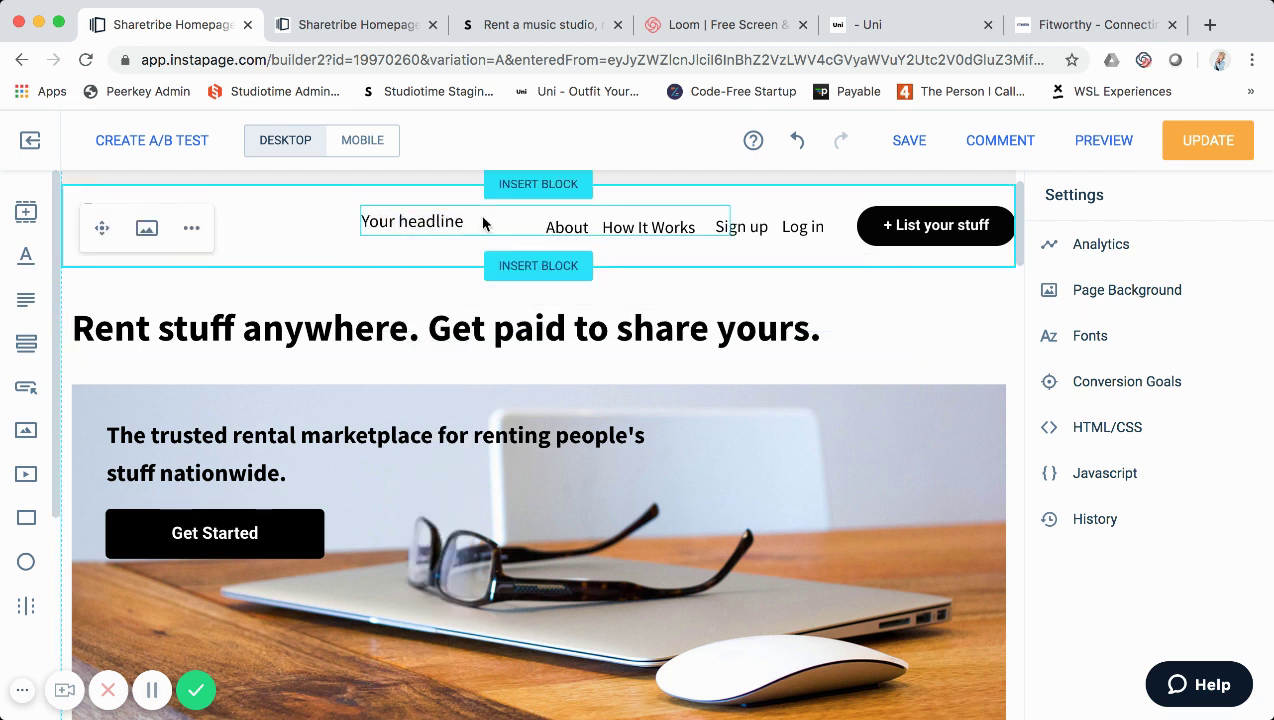
mouse_move(480, 214)
mouse_down()
mouse_move(483, 231)
mouse_move(506, 228)
mouse_move(463, 231)
mouse_up()
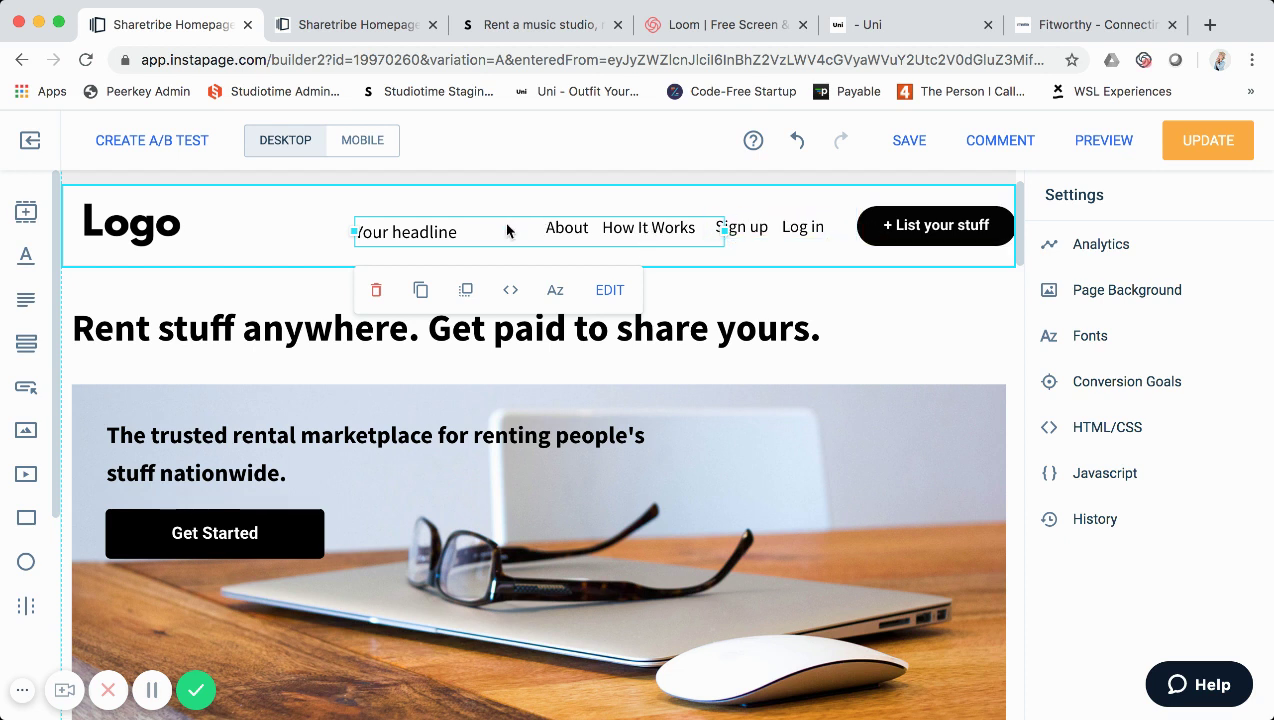
mouse_move(509, 228)
mouse_down()
mouse_move(520, 222)
mouse_move(510, 228)
mouse_up()
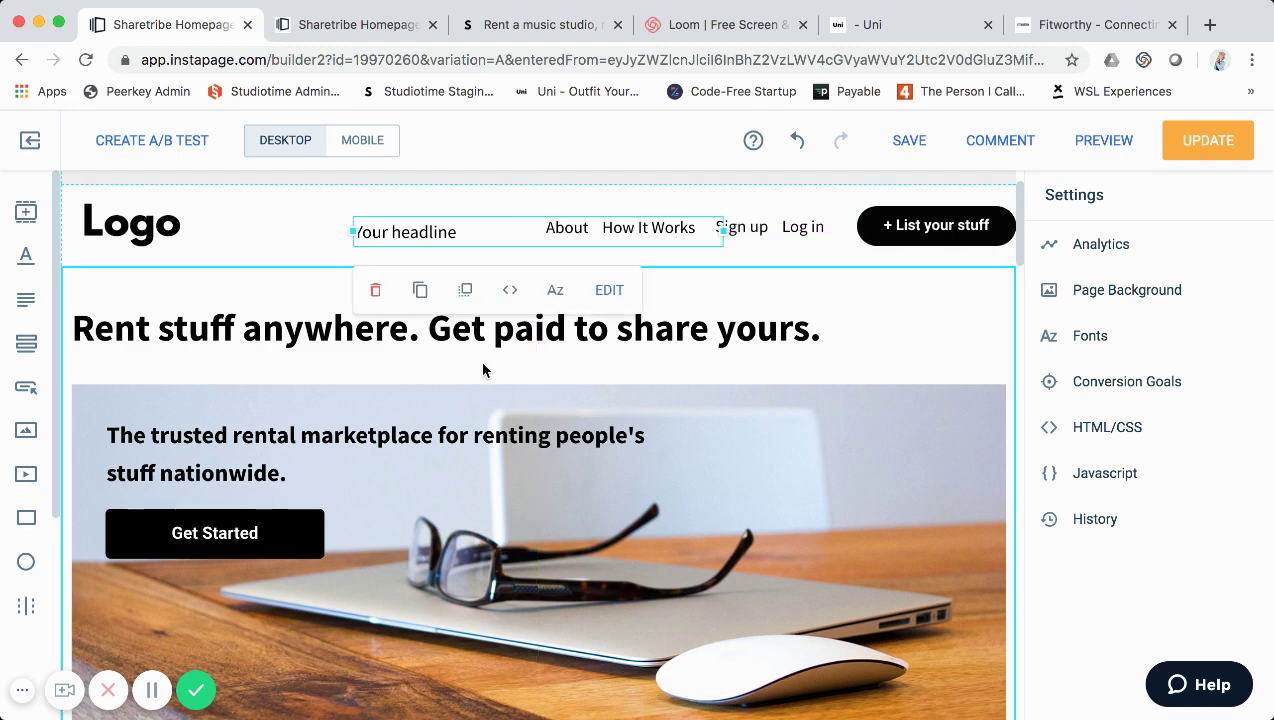
- Delete the added headline from the header block
scroll(483, 366, down, 5)
scroll(483, 370, up, 4)
scroll(483, 370, up, 2)
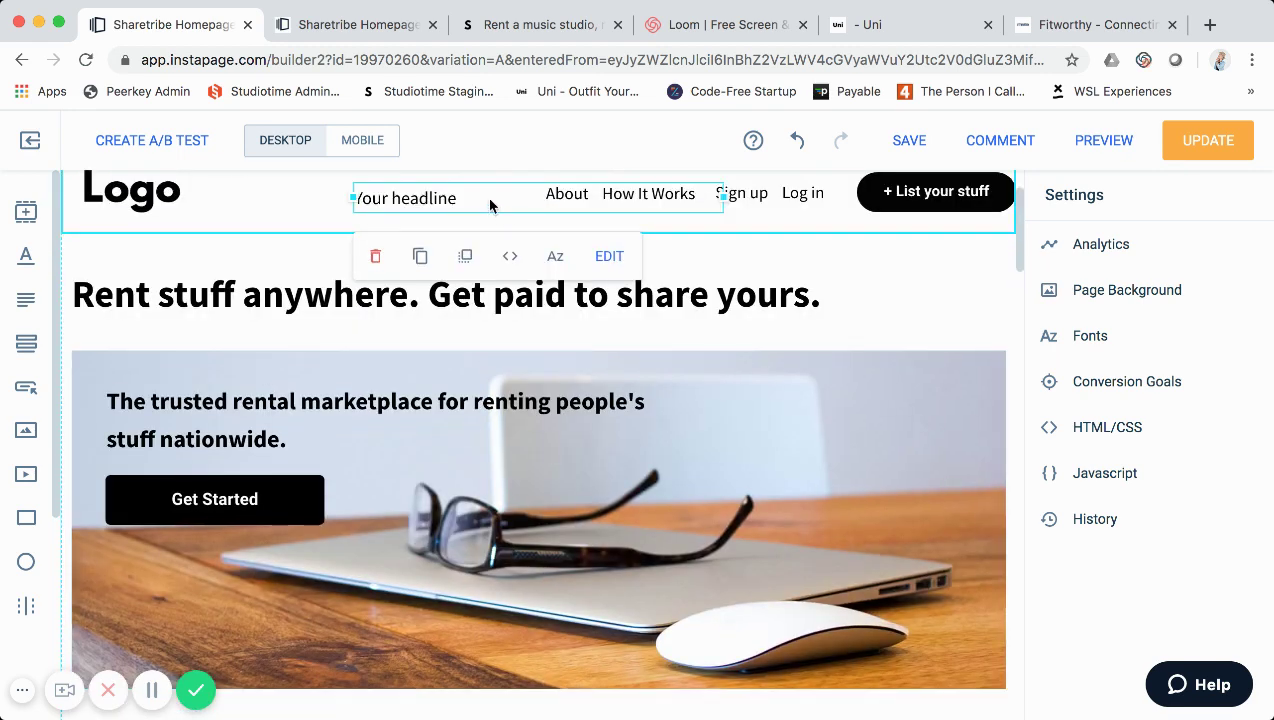
double_click(490, 205)
key(Escape)
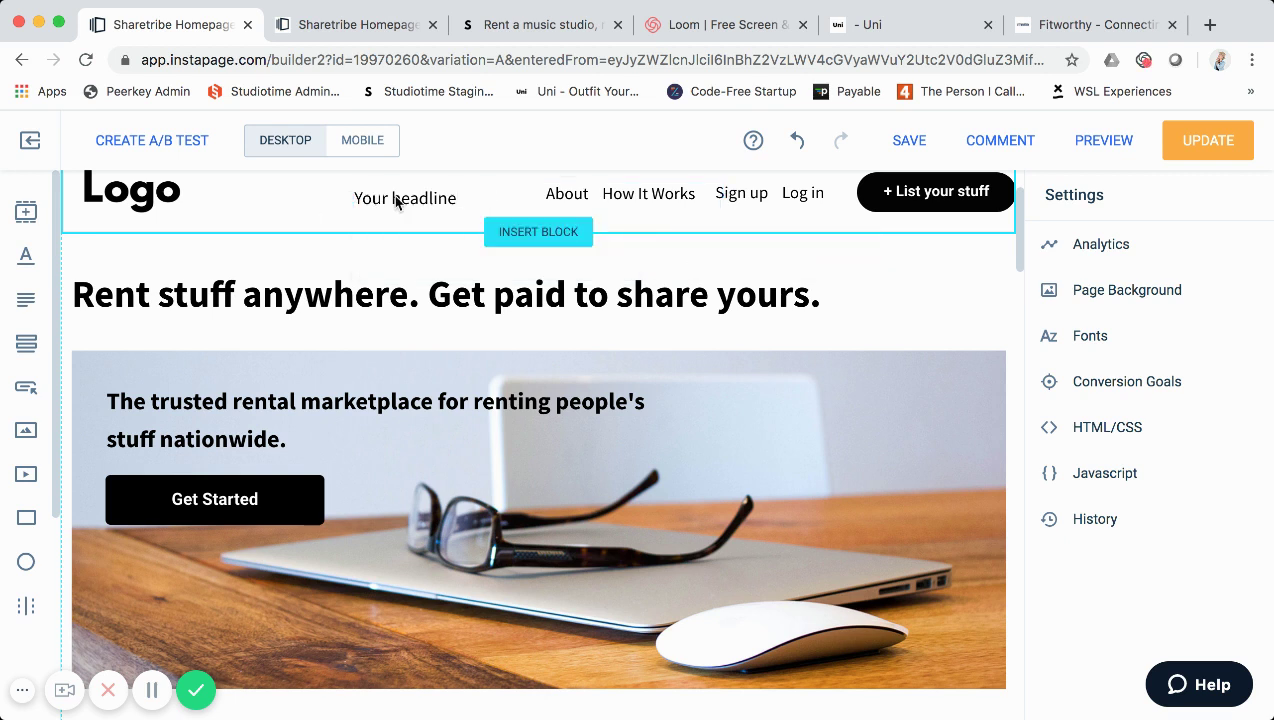
click(400, 200)
key(Delete)
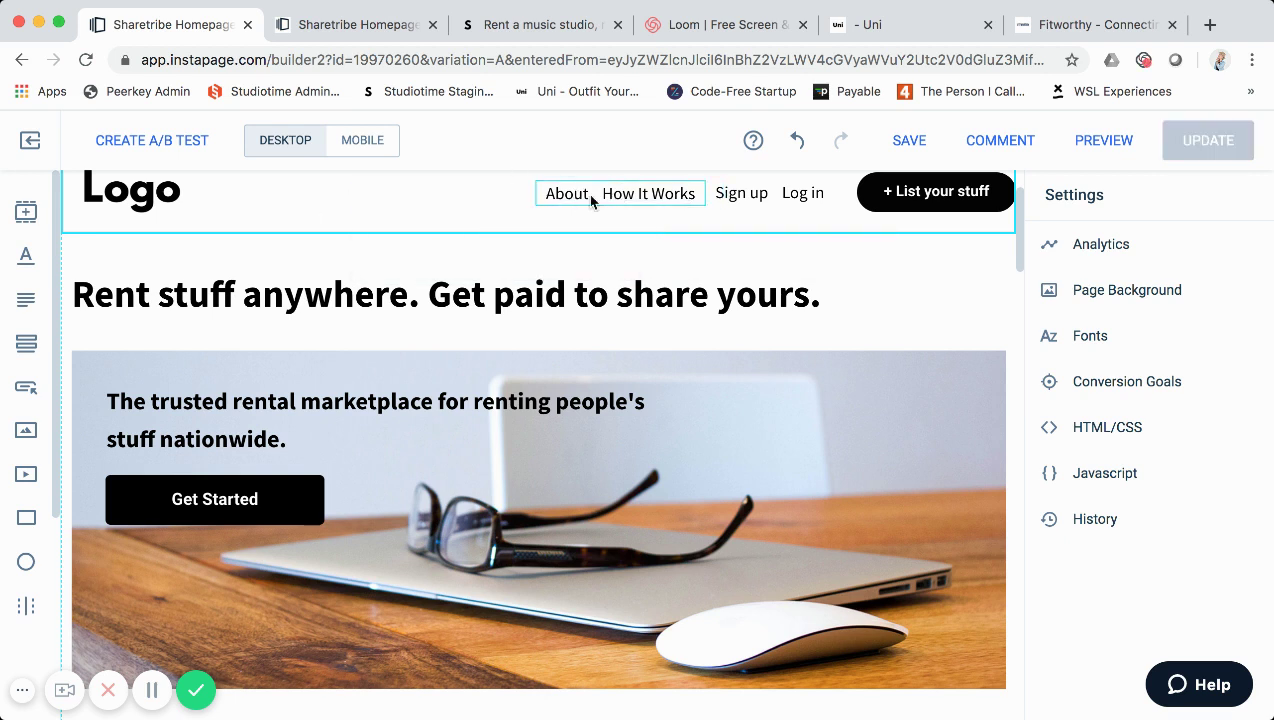
click(589, 195)
double_click(586, 193)
drag(588, 193, 547, 191)
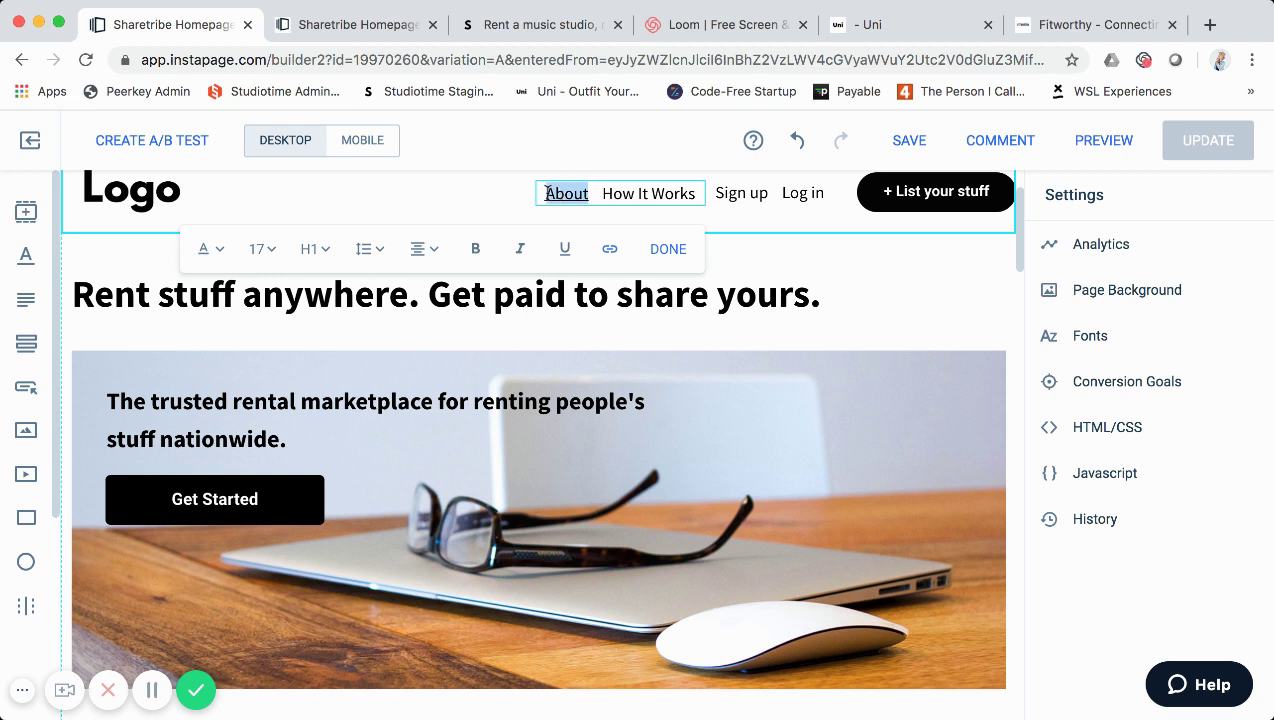
click(609, 248)
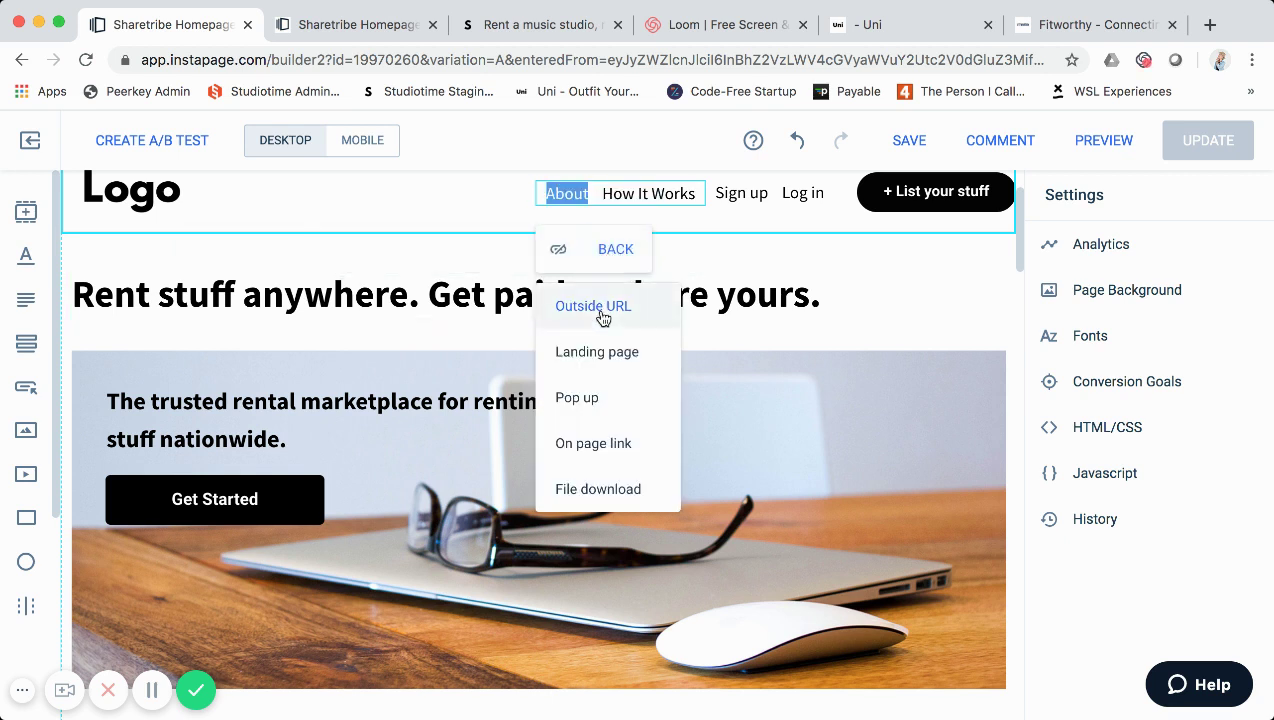
click(600, 307)
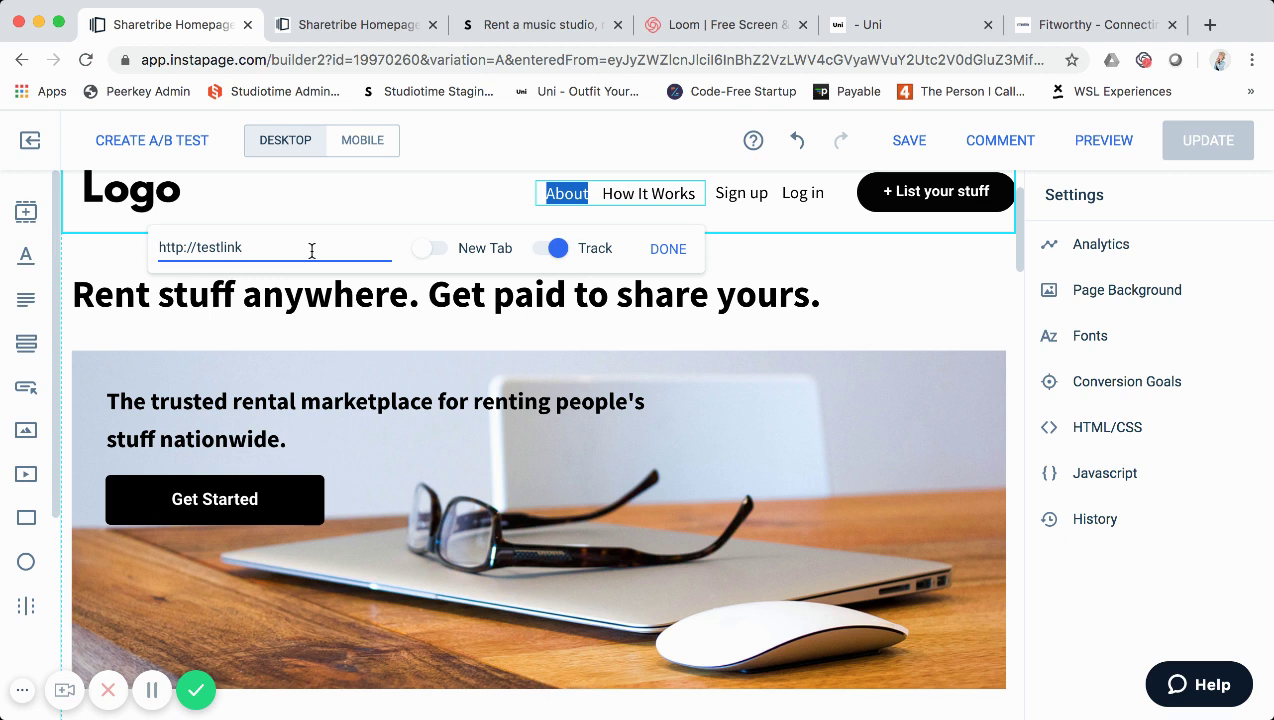
click(648, 257)
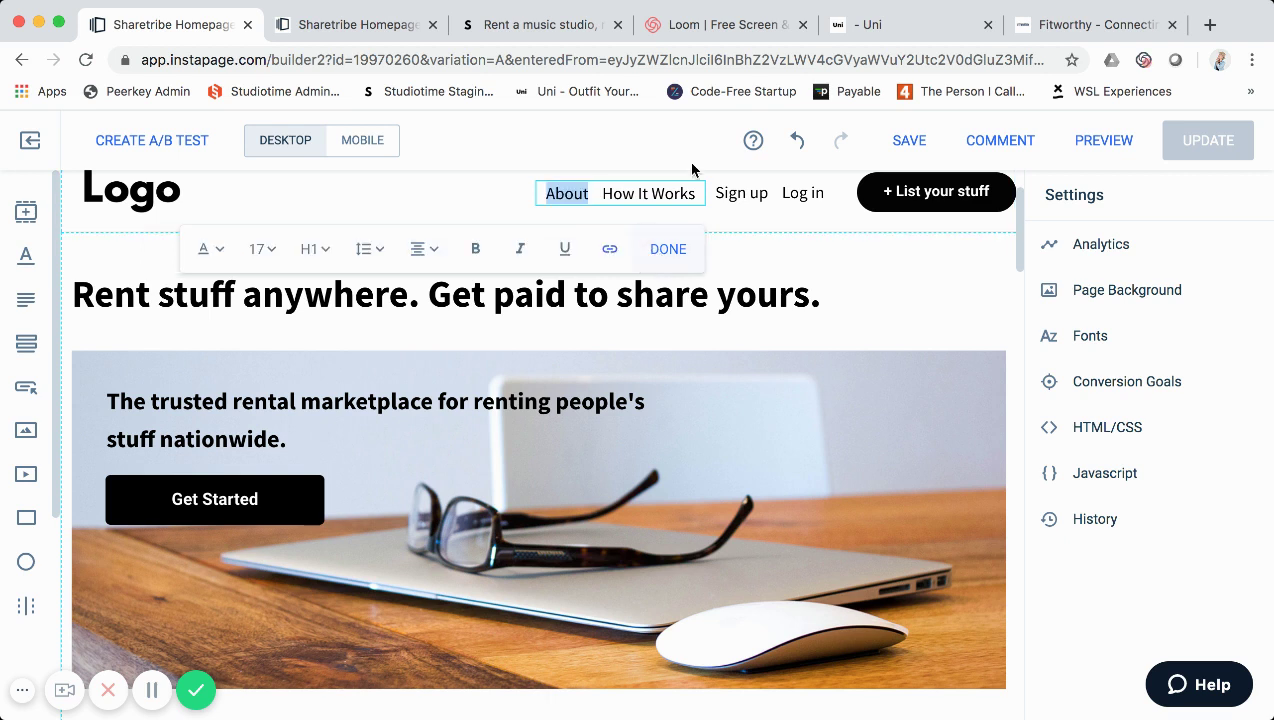
click(754, 257)
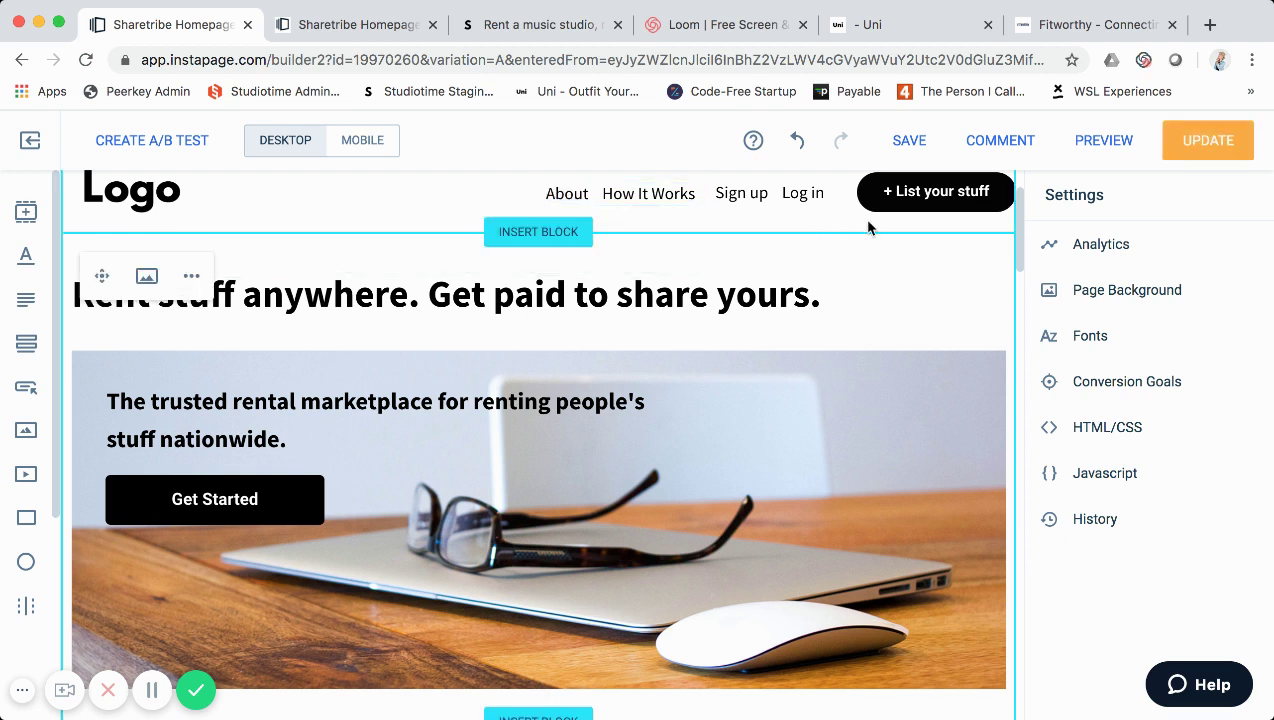
- Look over the header and hero blocks, and open the header block's options for saving, duplicating or deleting it
scroll(870, 255, down, 1)
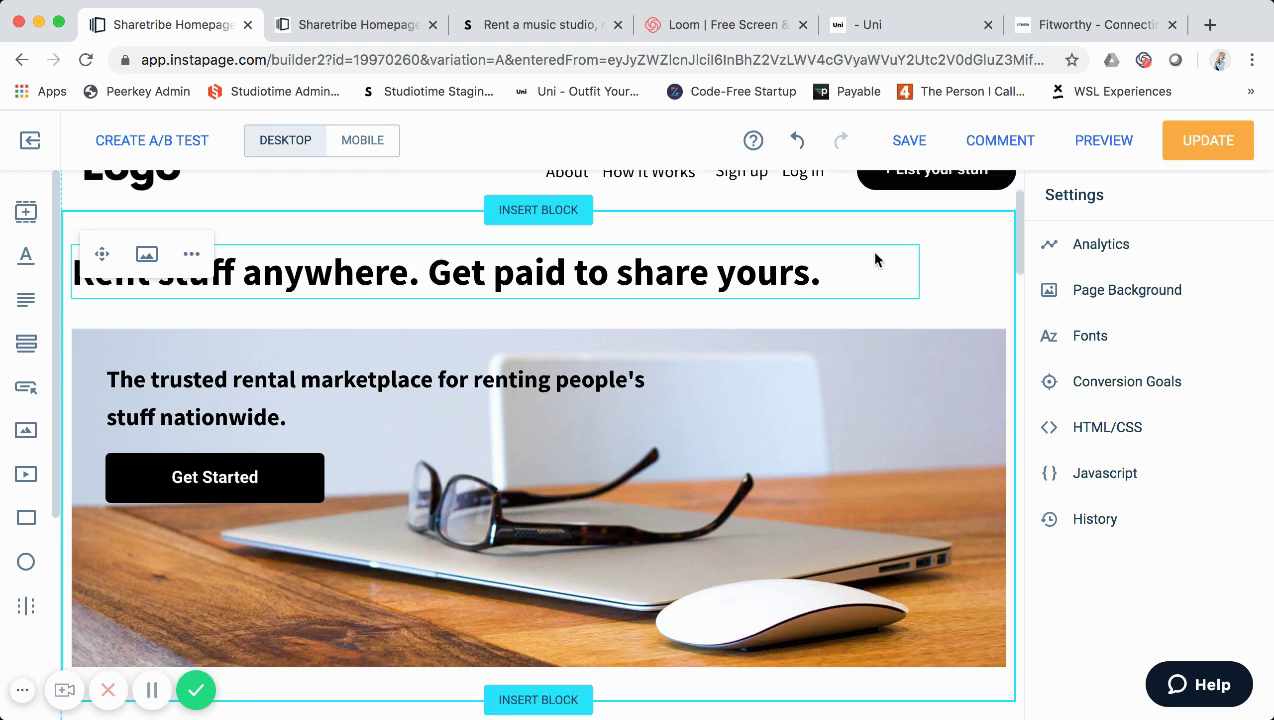
scroll(870, 250, up, 1)
scroll(889, 235, down, 1)
scroll(894, 240, down, 2)
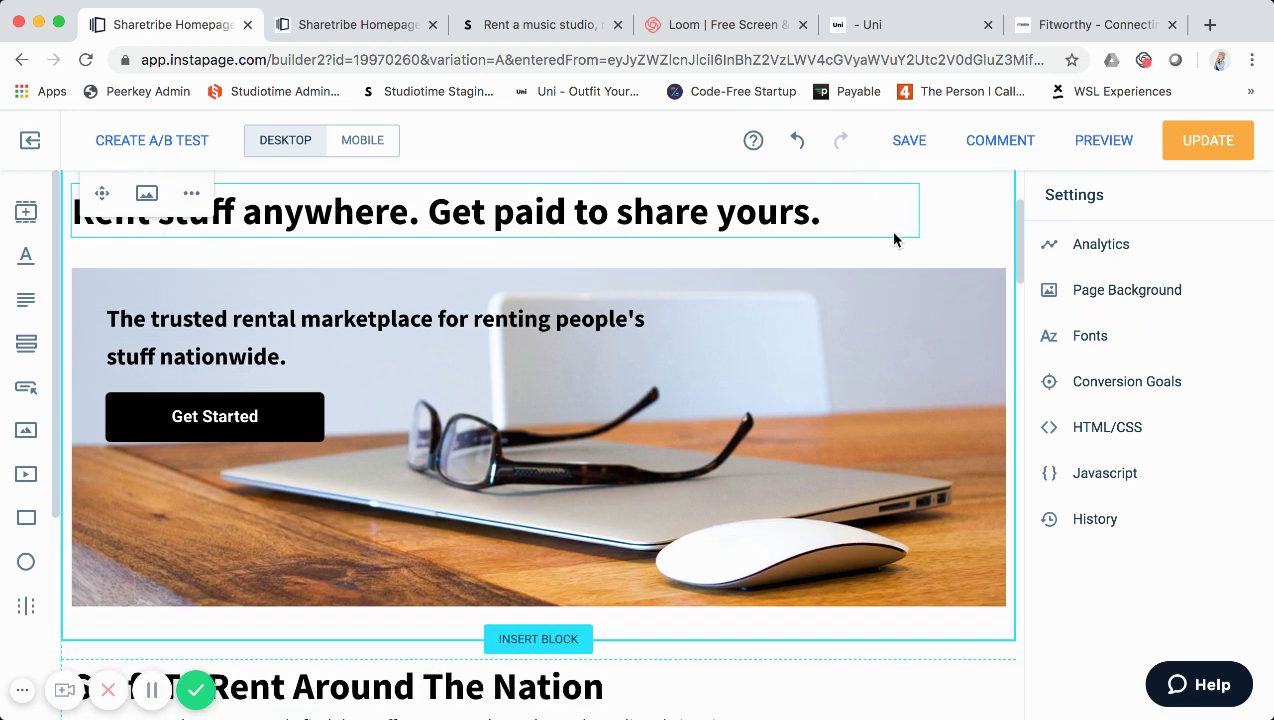
scroll(894, 242, up, 1)
scroll(894, 242, up, 1)
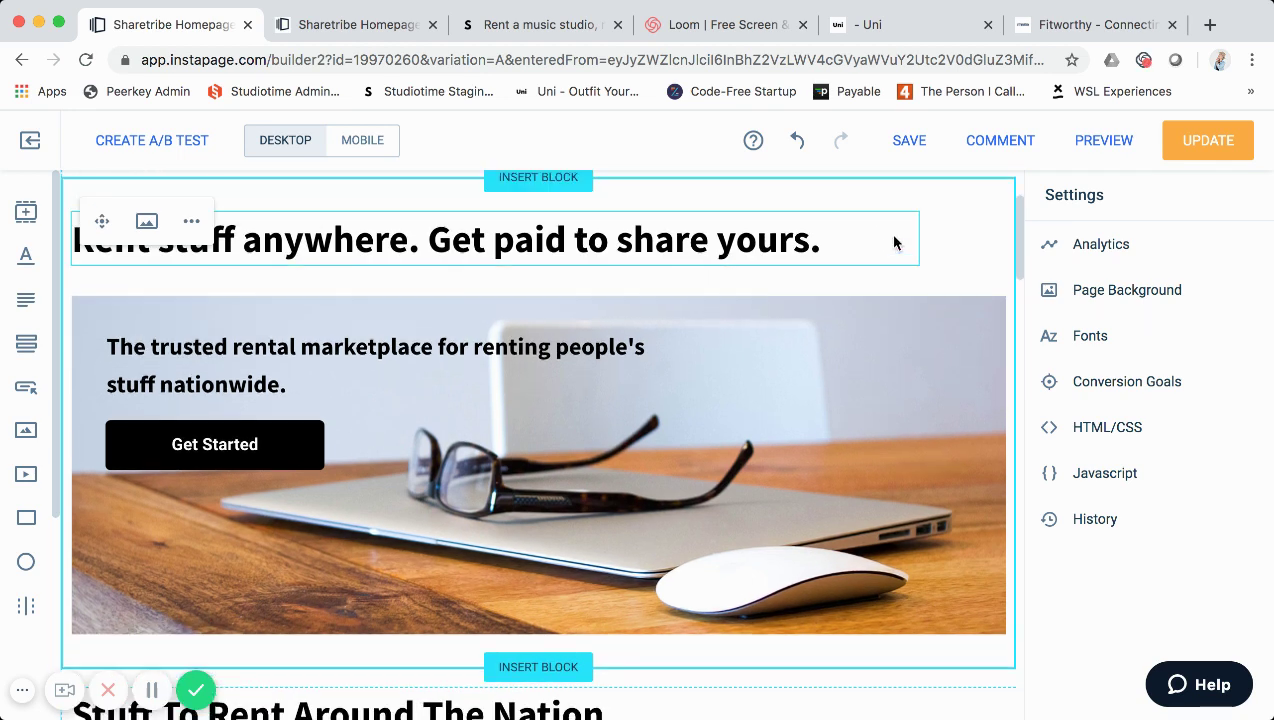
scroll(900, 230, up, 2)
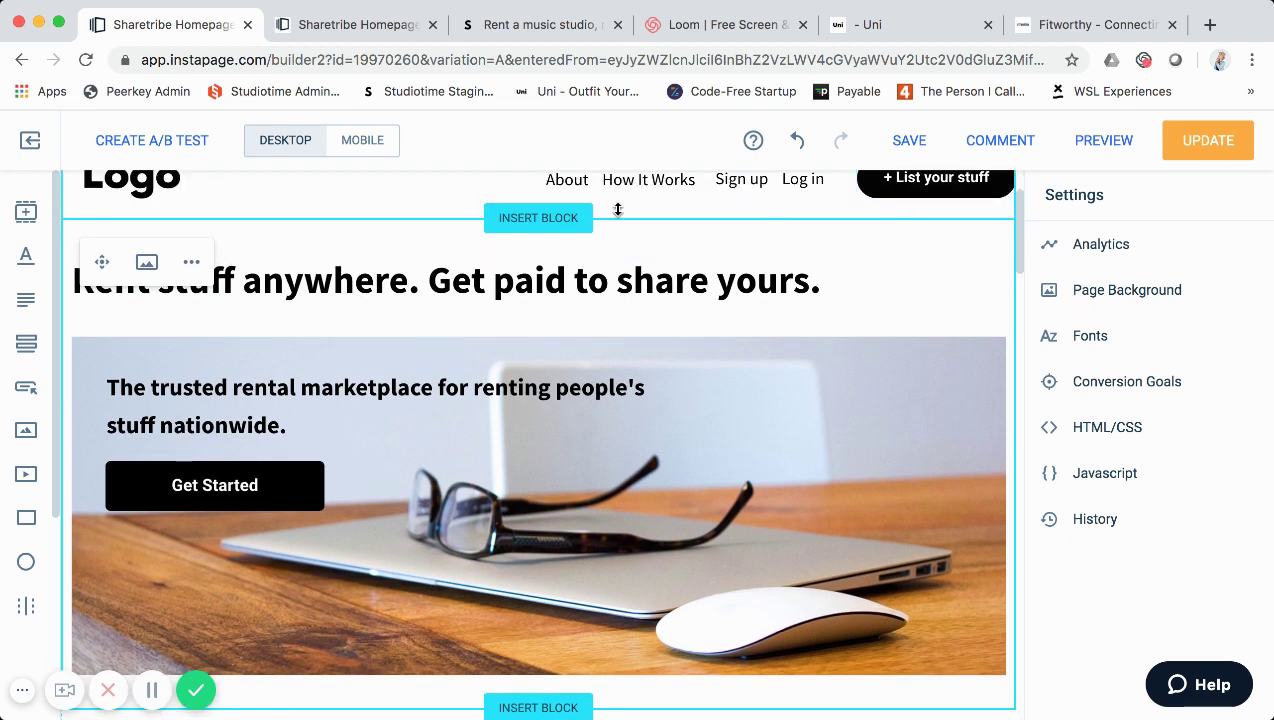
scroll(370, 200, up, 1)
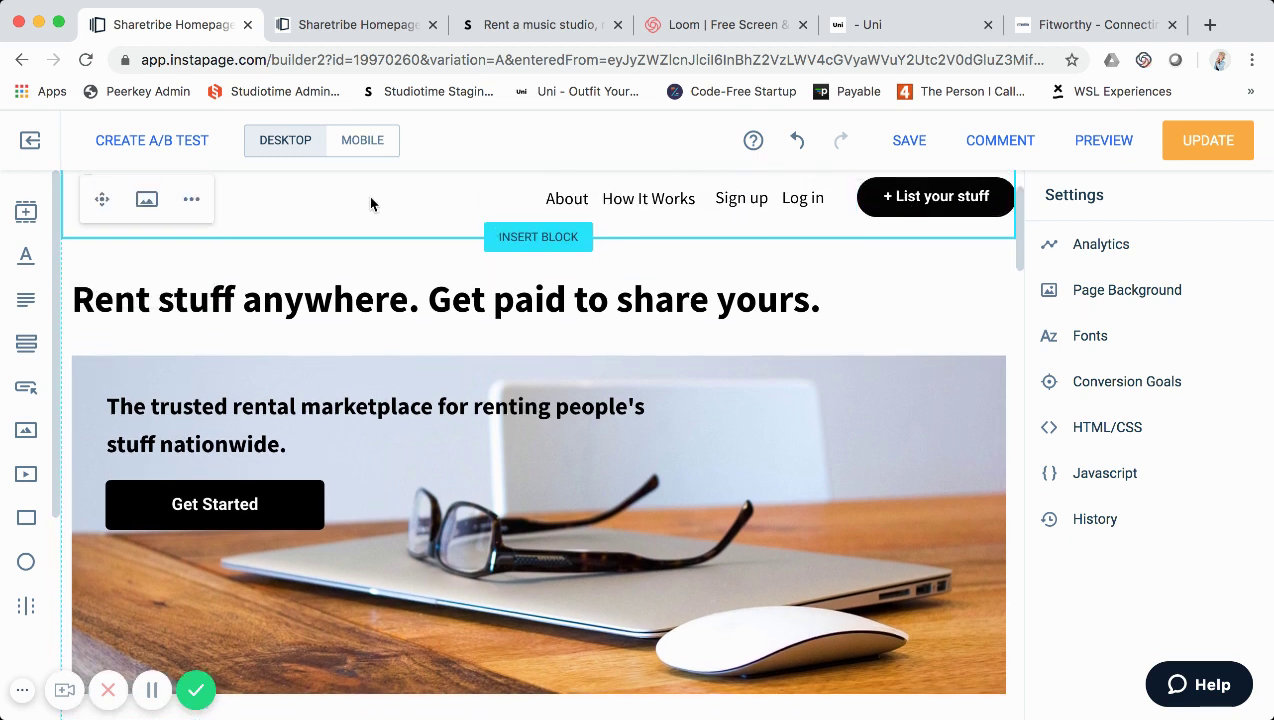
click(196, 204)
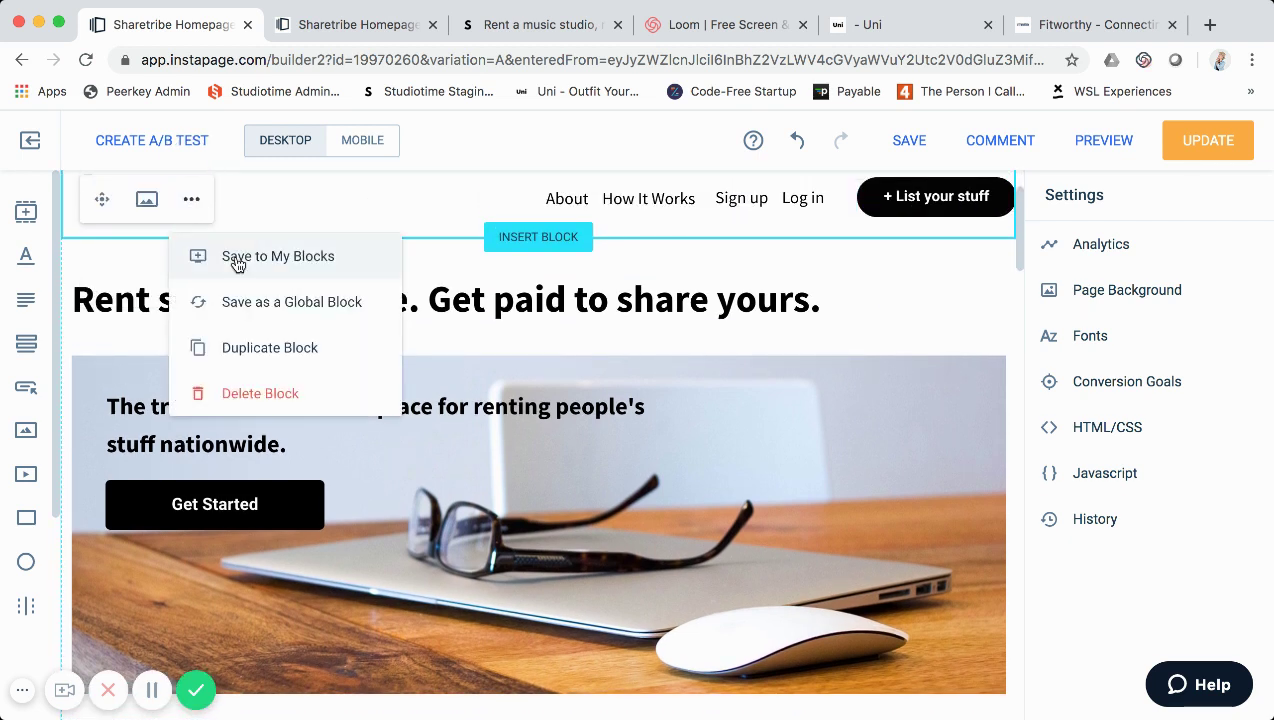
- Review the hero block and select its main headline, "Rent stuff anywhere. Get paid to share yours."
scroll(420, 240, down, 1)
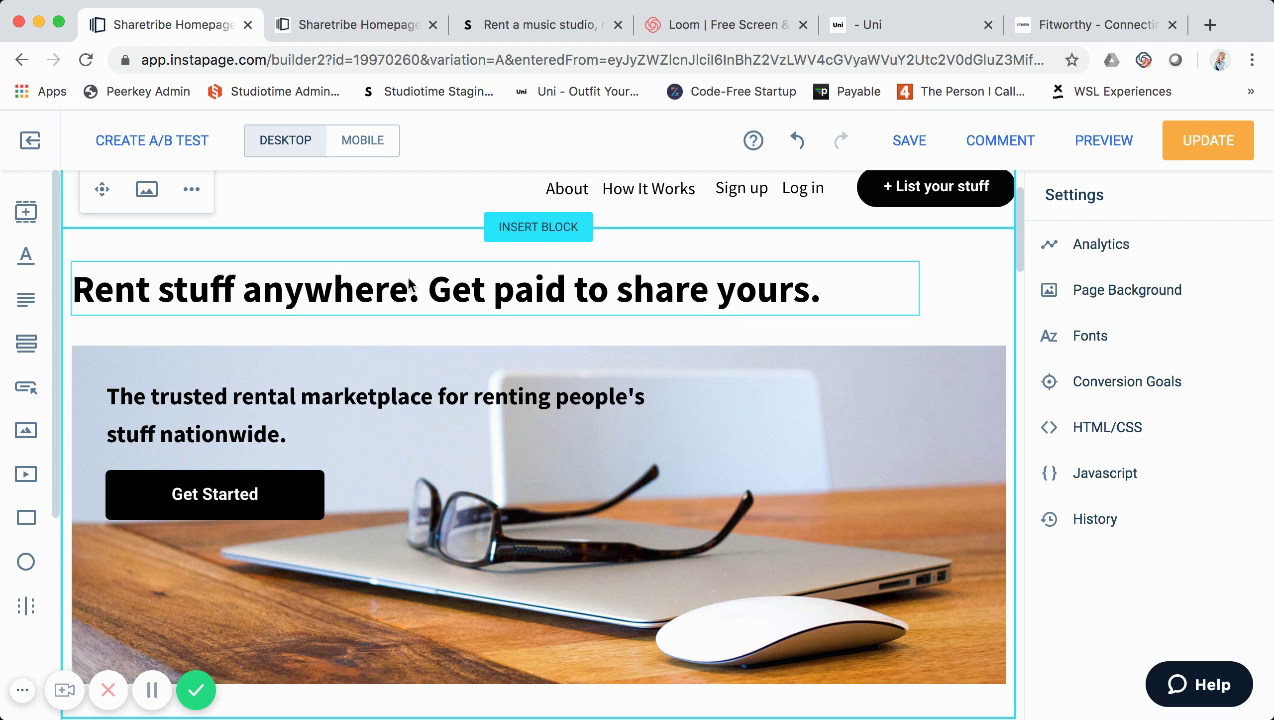
scroll(418, 252, down, 1)
scroll(418, 252, down, 1)
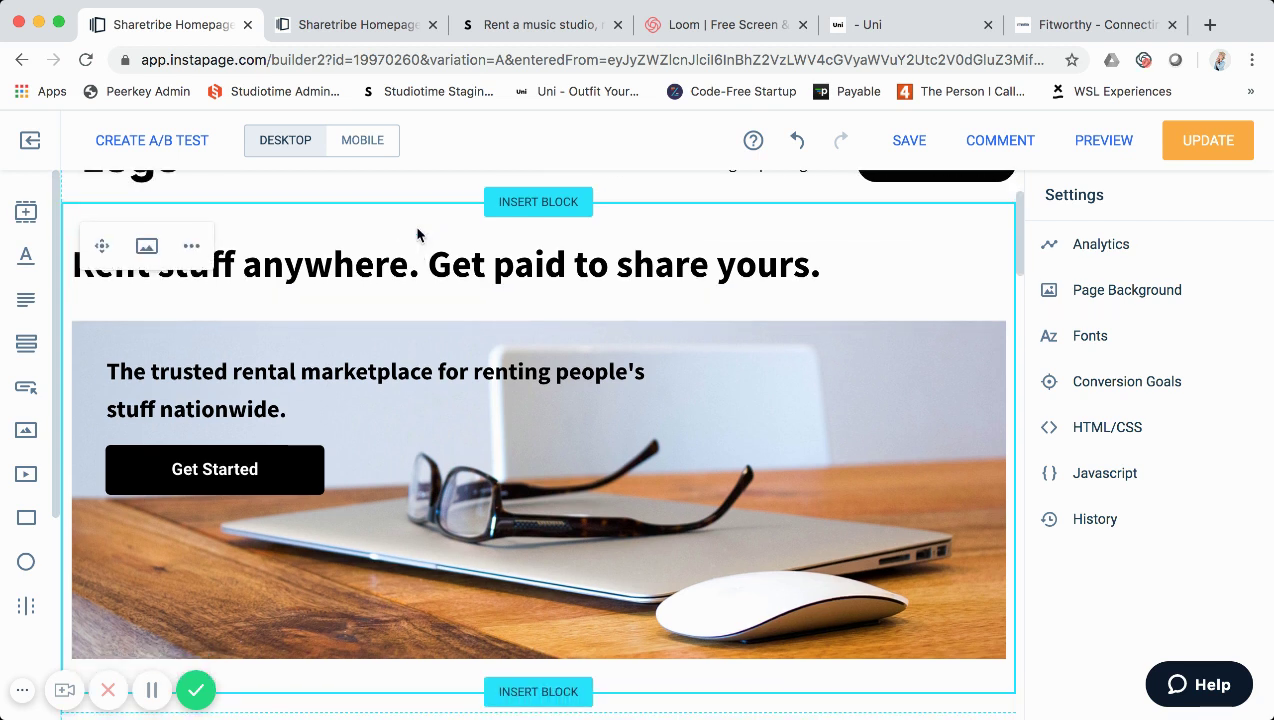
scroll(418, 245, down, 2)
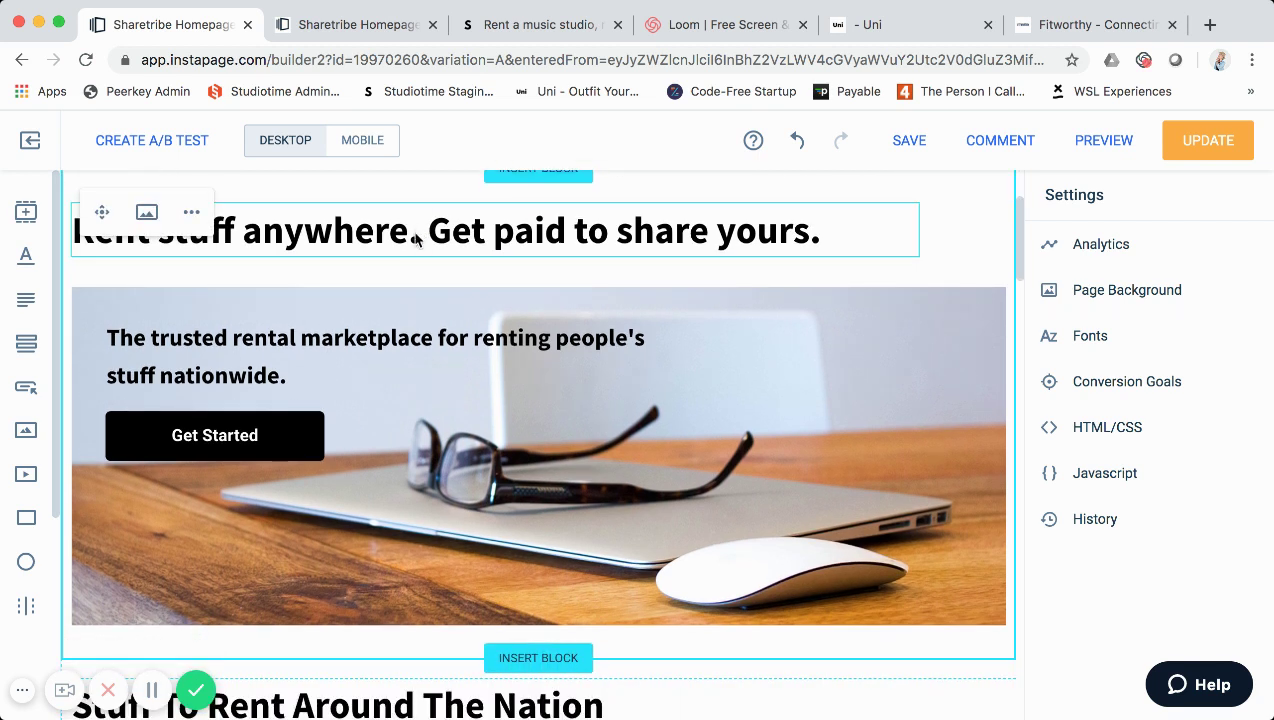
scroll(417, 238, up, 1)
click(413, 260)
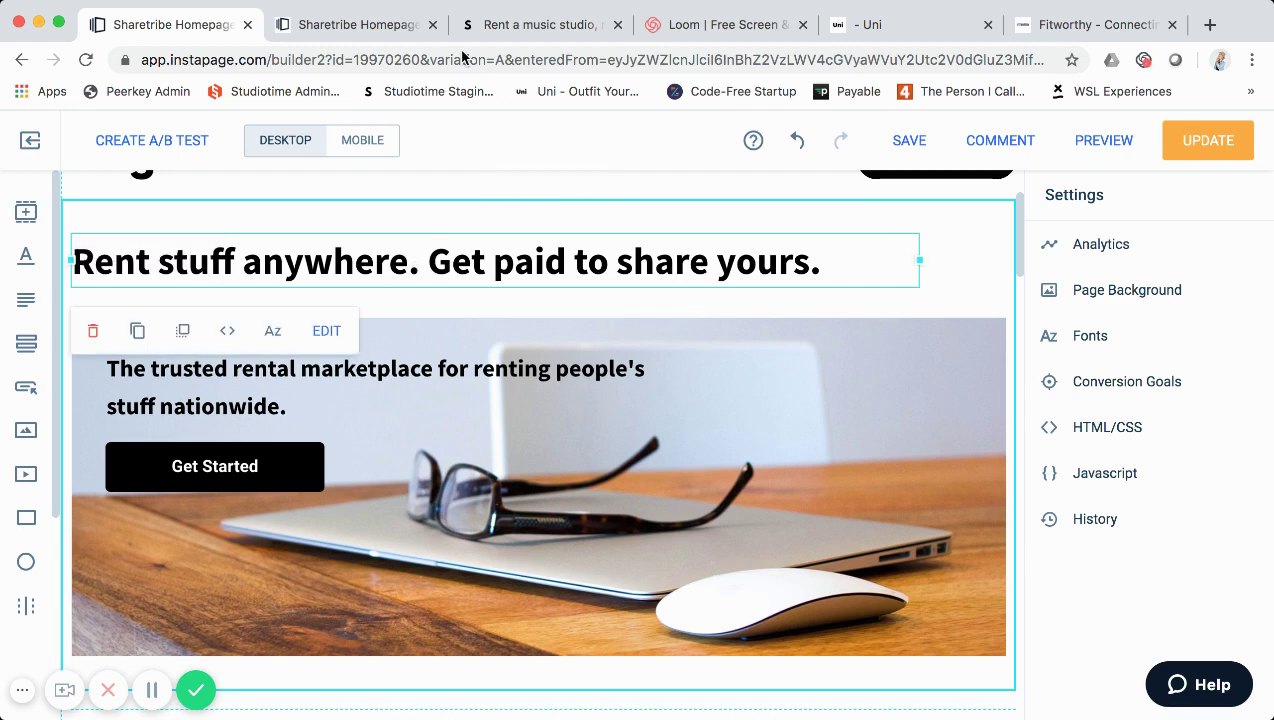
- View the hero section of the Studiotime homepage for comparison, and return to the Instapage builder
click(510, 25)
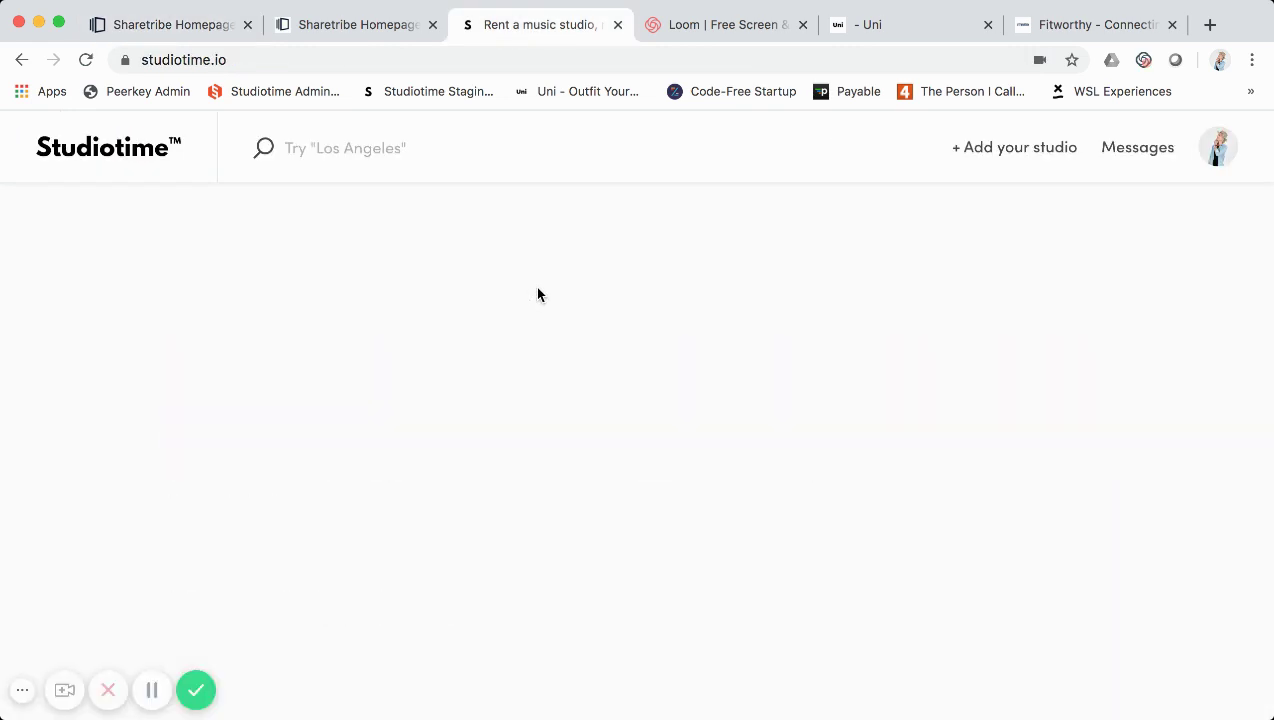
scroll(500, 220, down, 1)
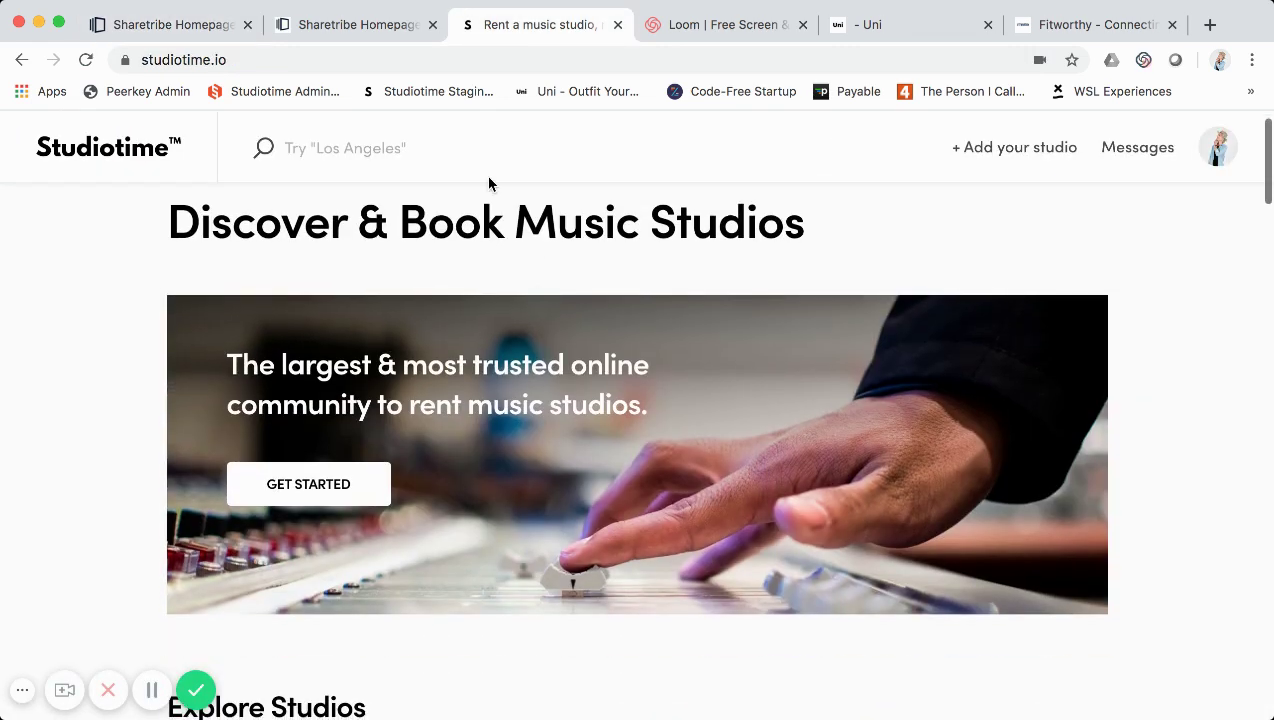
click(398, 26)
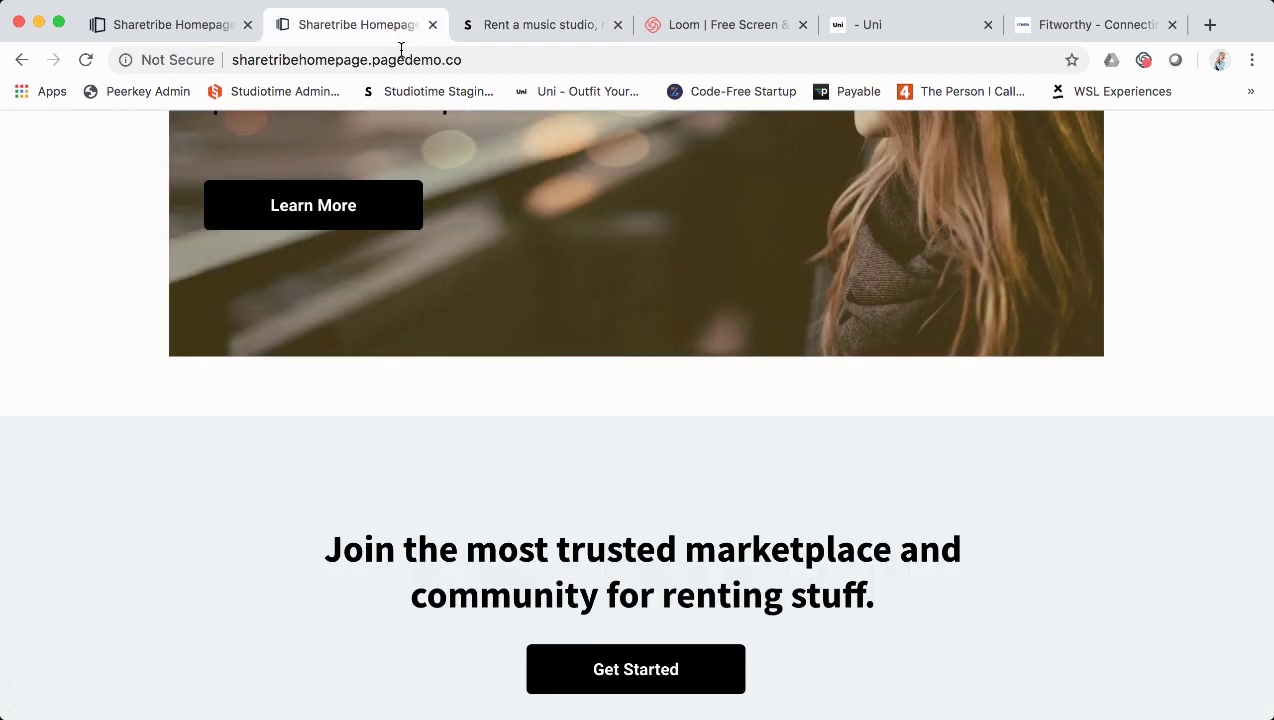
click(194, 37)
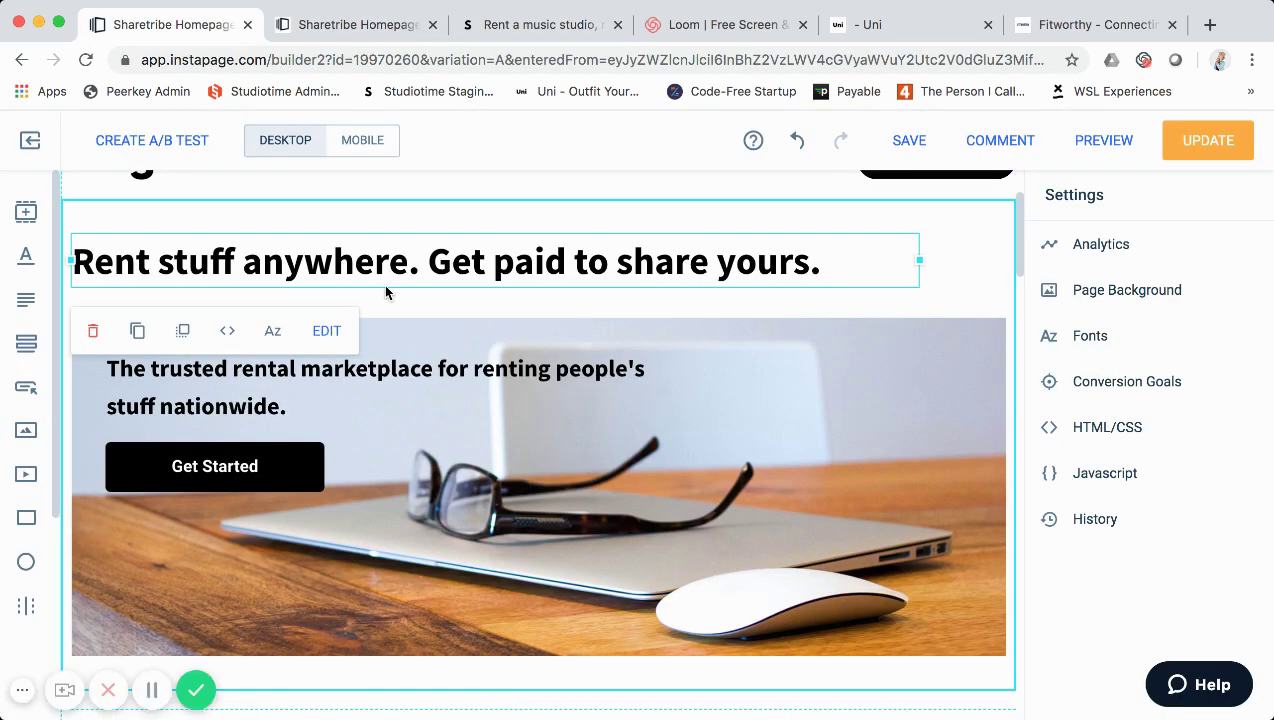
- Send the hero image's tagline text one layer backward, bring it forward again, and finish the layer adjustment
click(439, 341)
scroll(439, 340, down, 1)
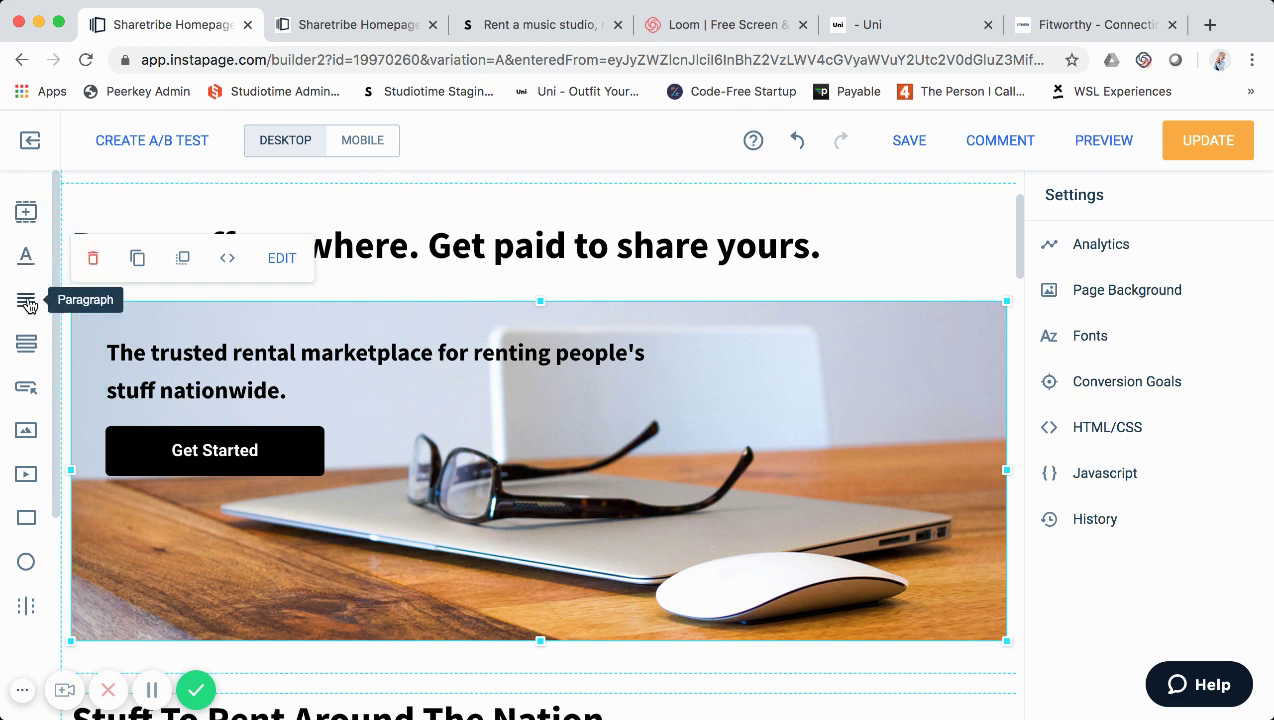
click(262, 356)
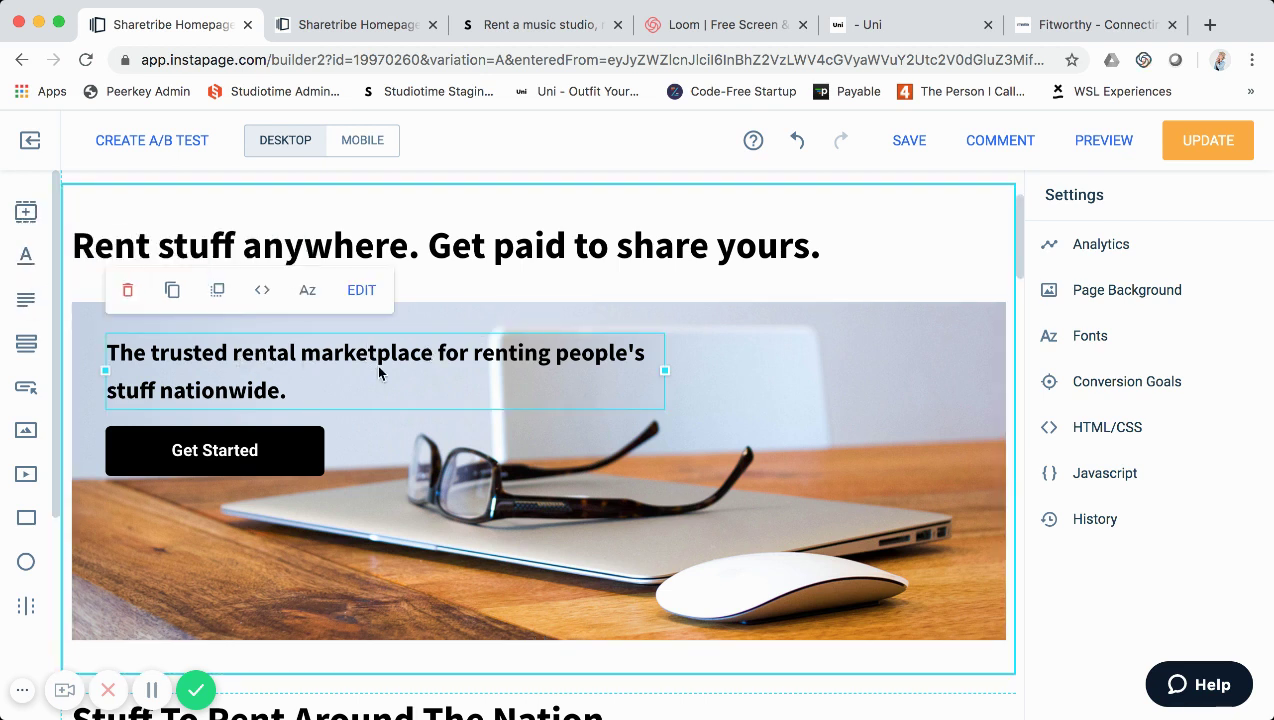
click(221, 291)
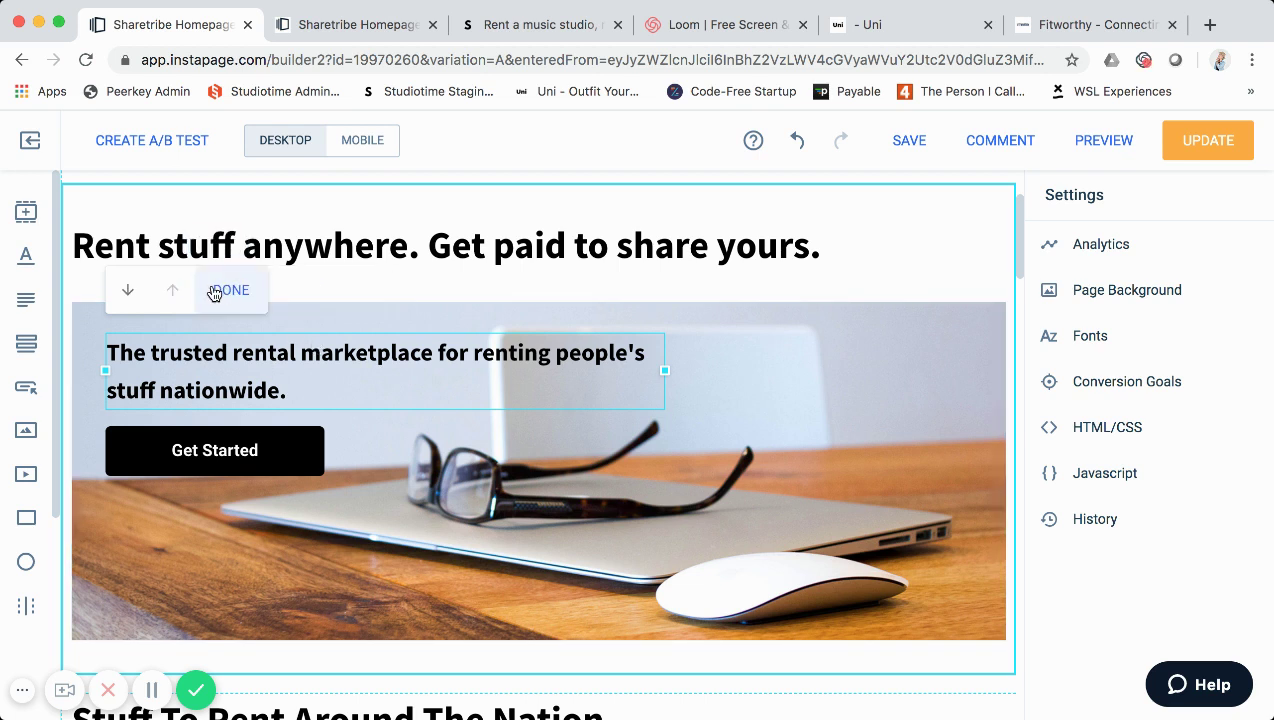
click(127, 291)
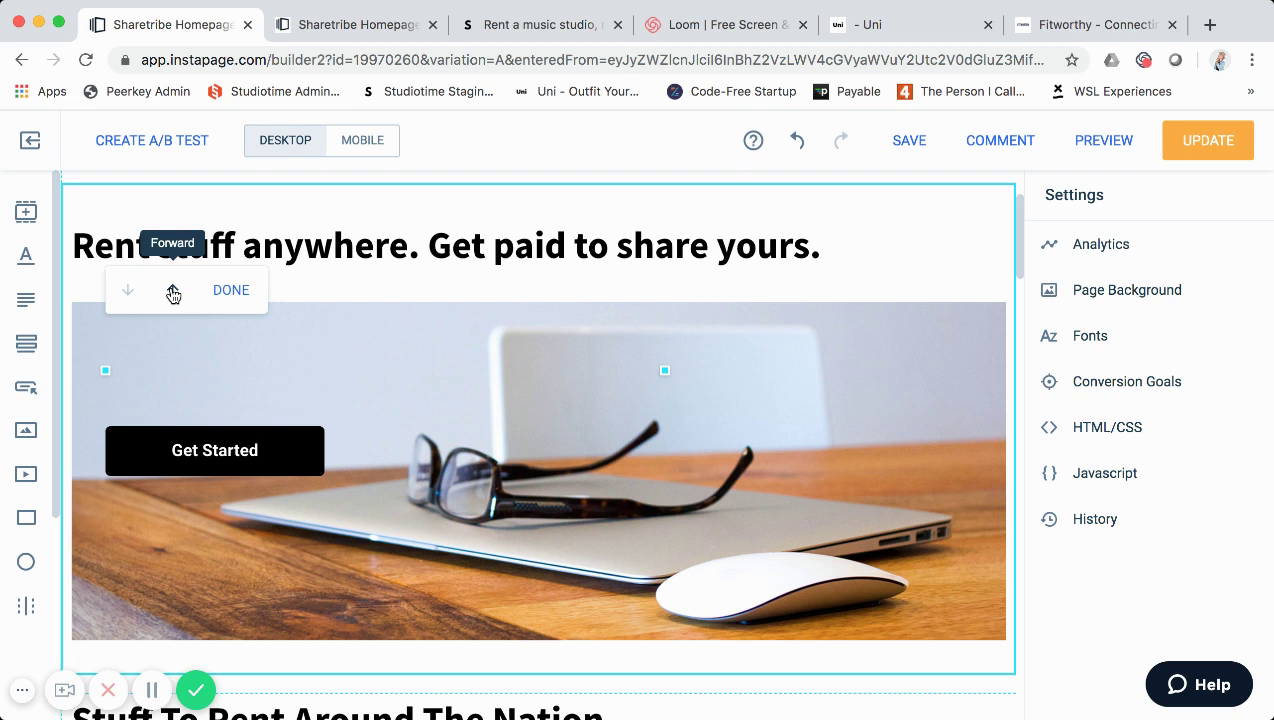
click(173, 292)
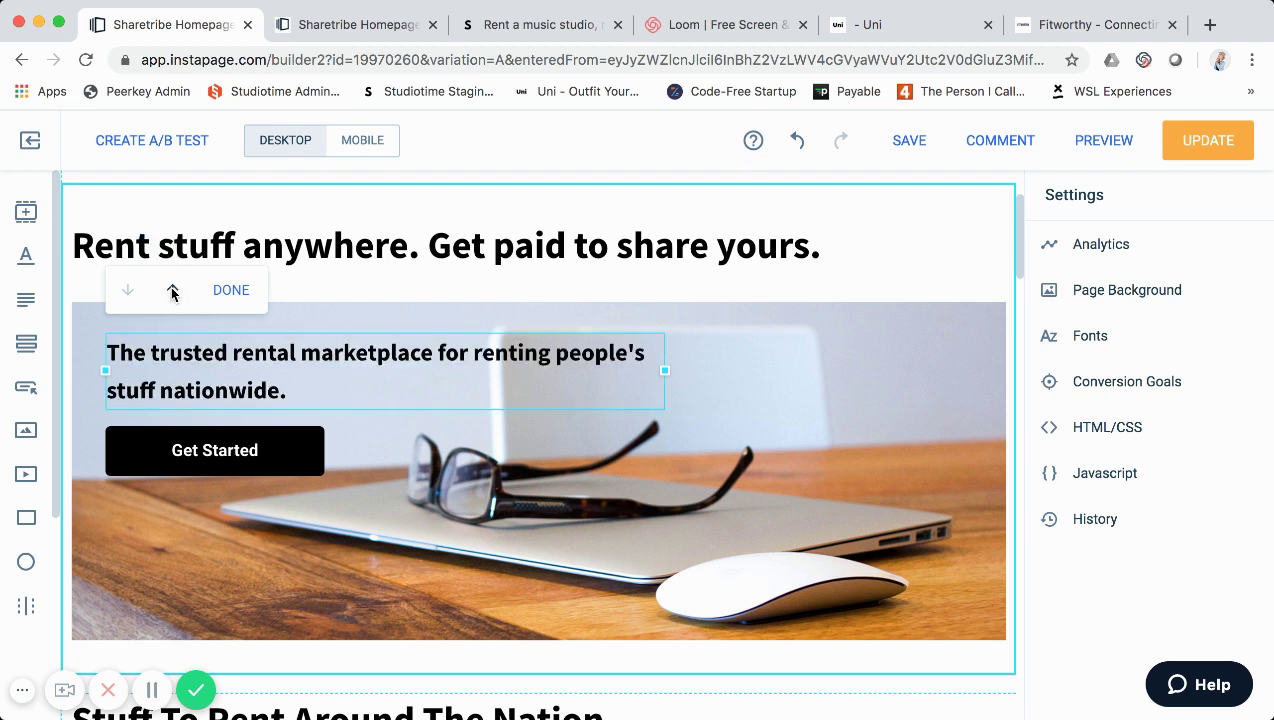
click(243, 298)
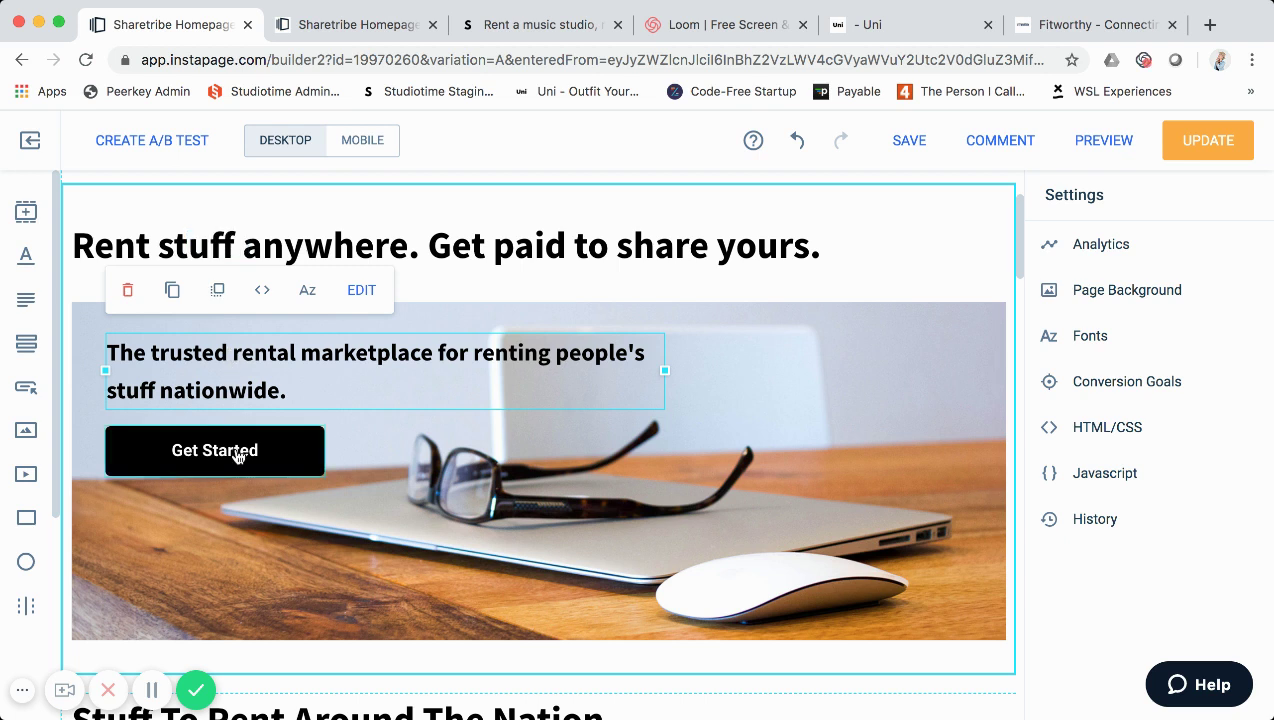
- Select the Get Started button in the hero image and look at its click event option
click(237, 456)
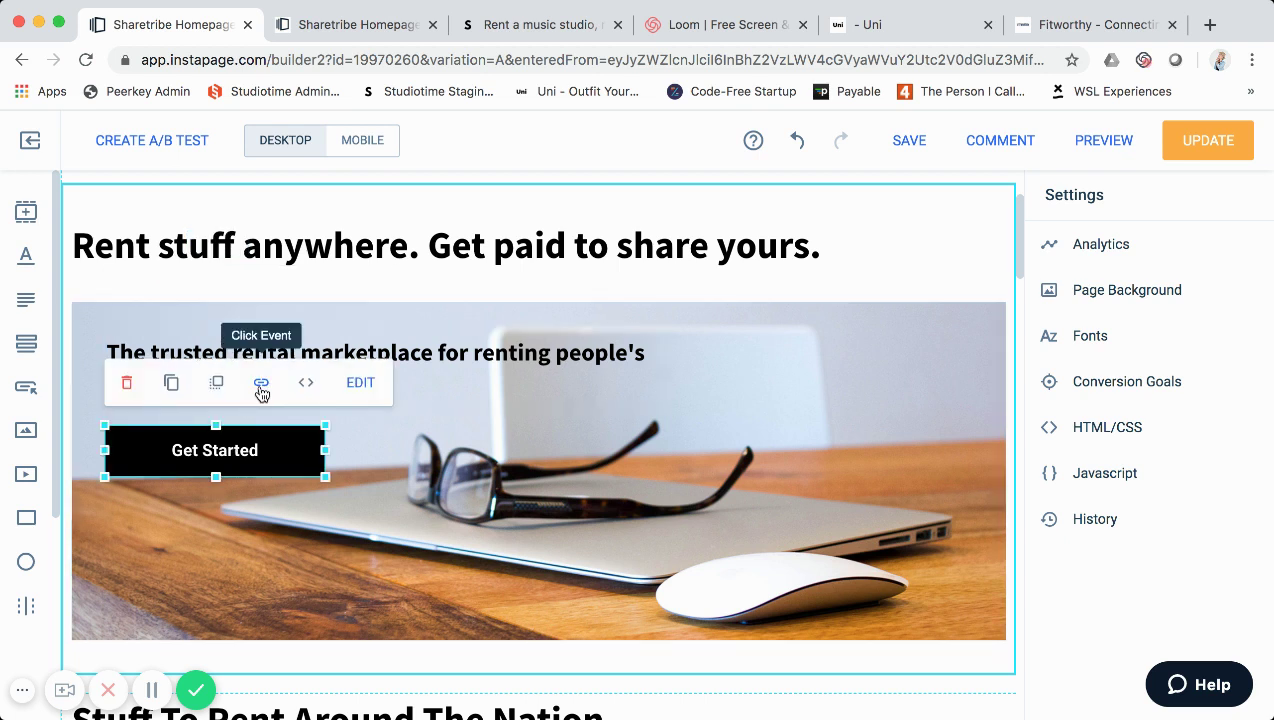
click(427, 463)
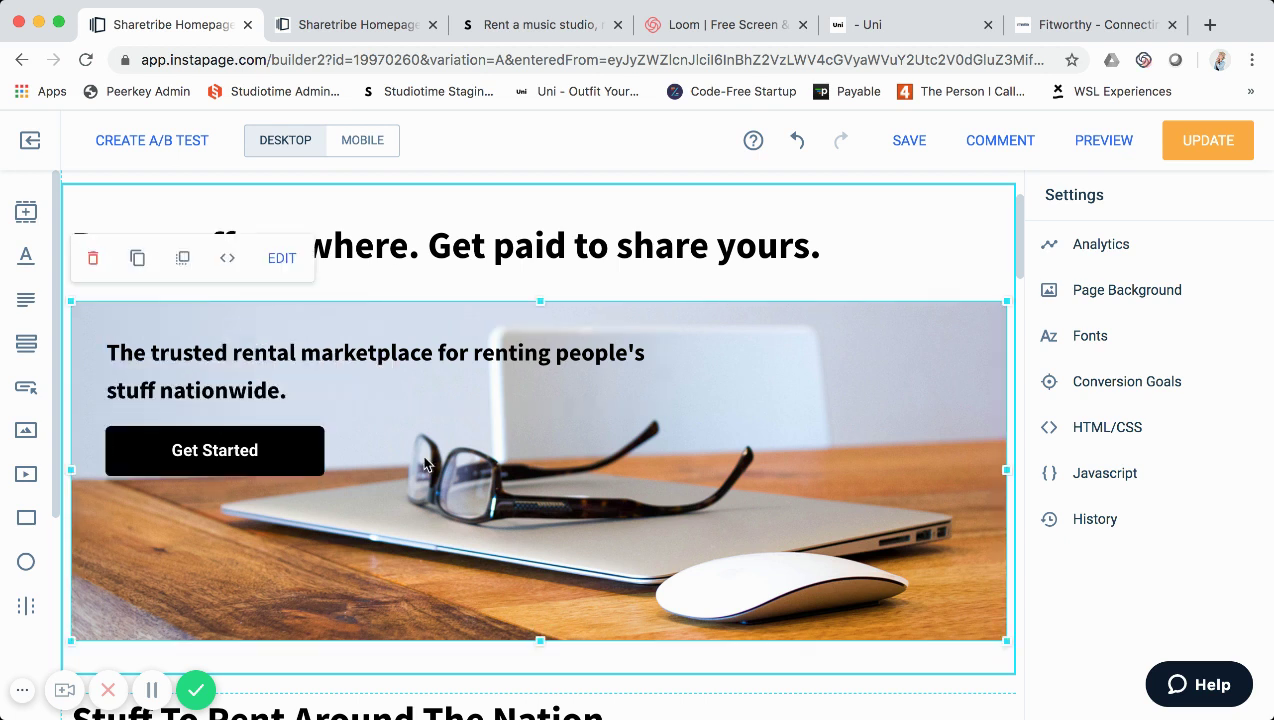
click(294, 454)
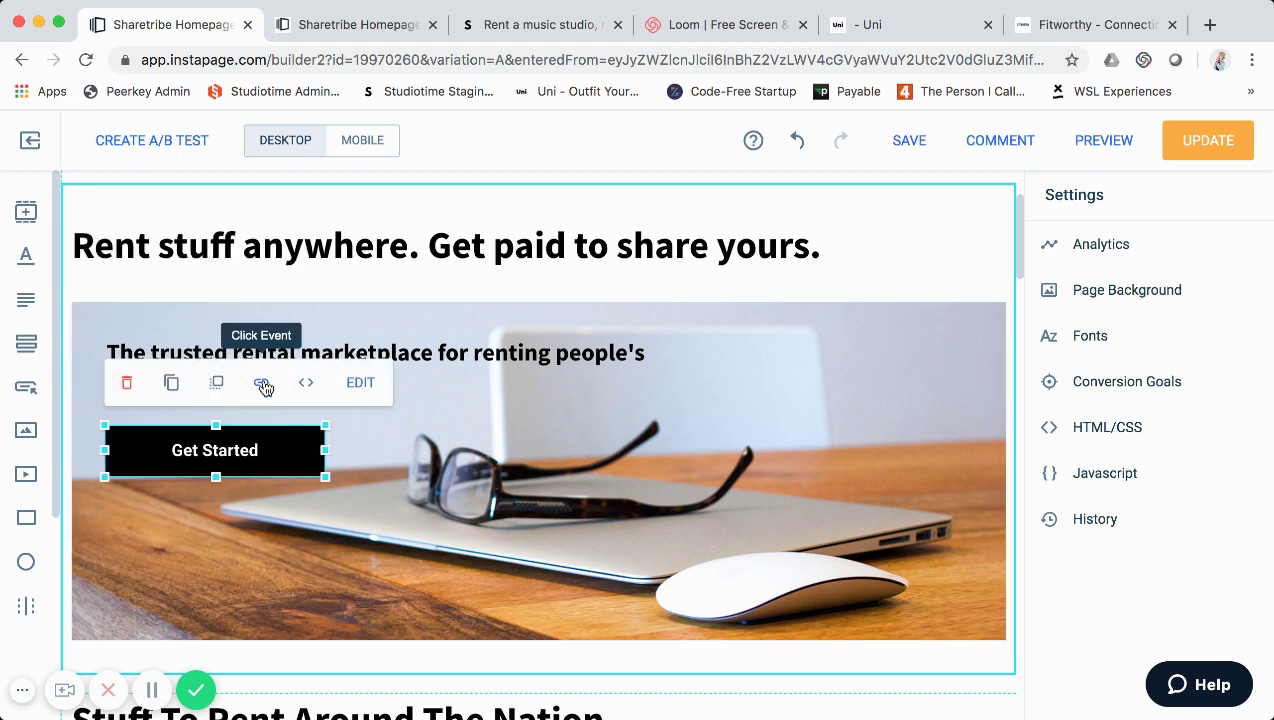
- Examine the "Stuff To Rent Around The Nation" block with its three city boxes and the link to all locations
scroll(438, 476, down, 6)
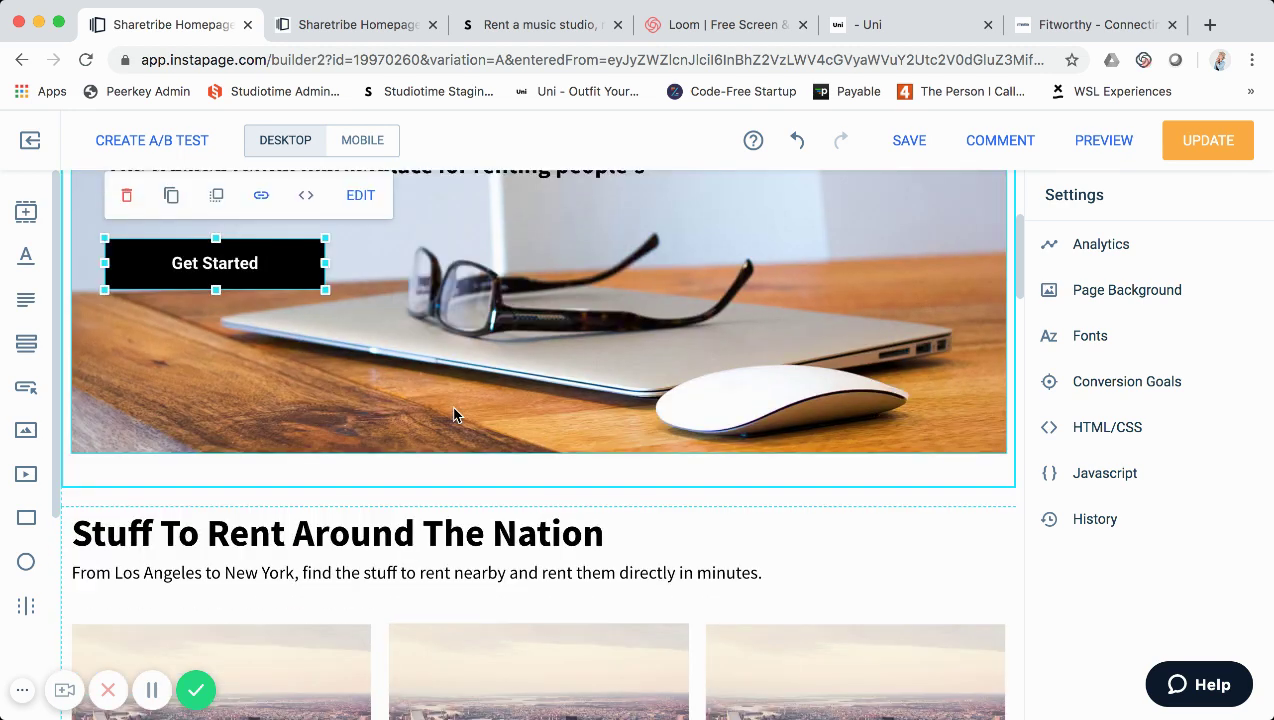
scroll(455, 380, down, 2)
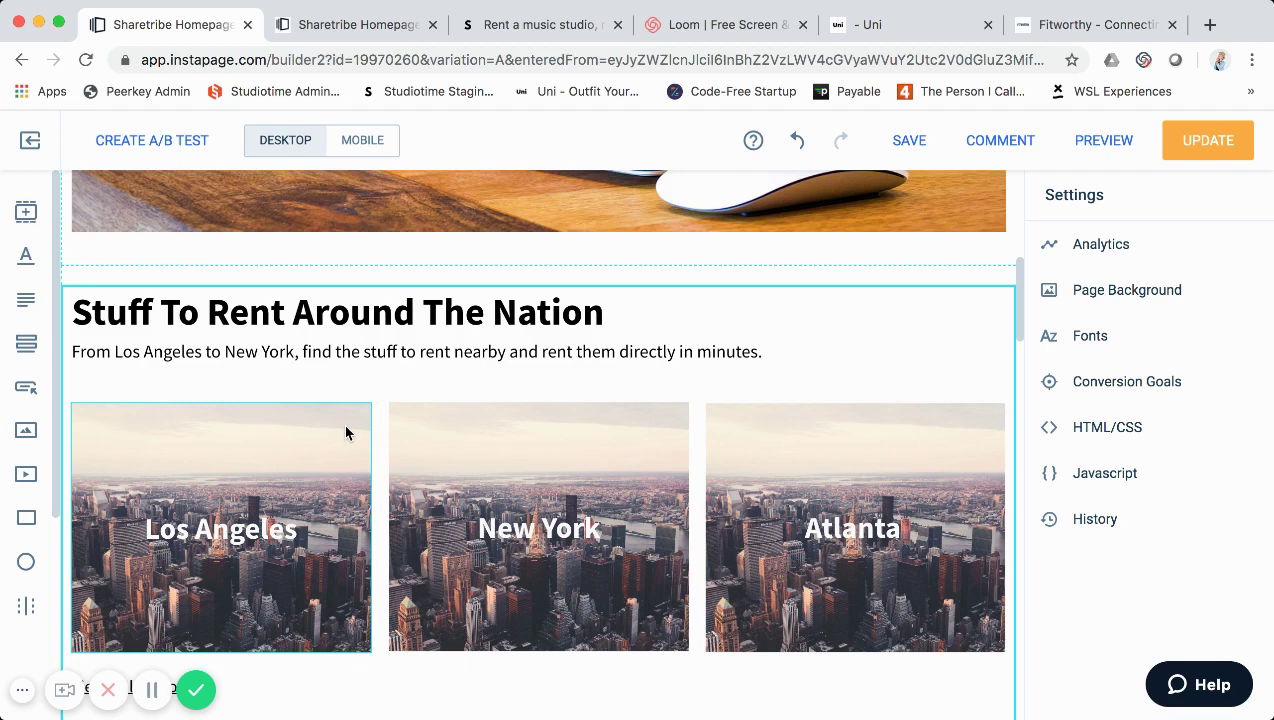
scroll(346, 432, up, 5)
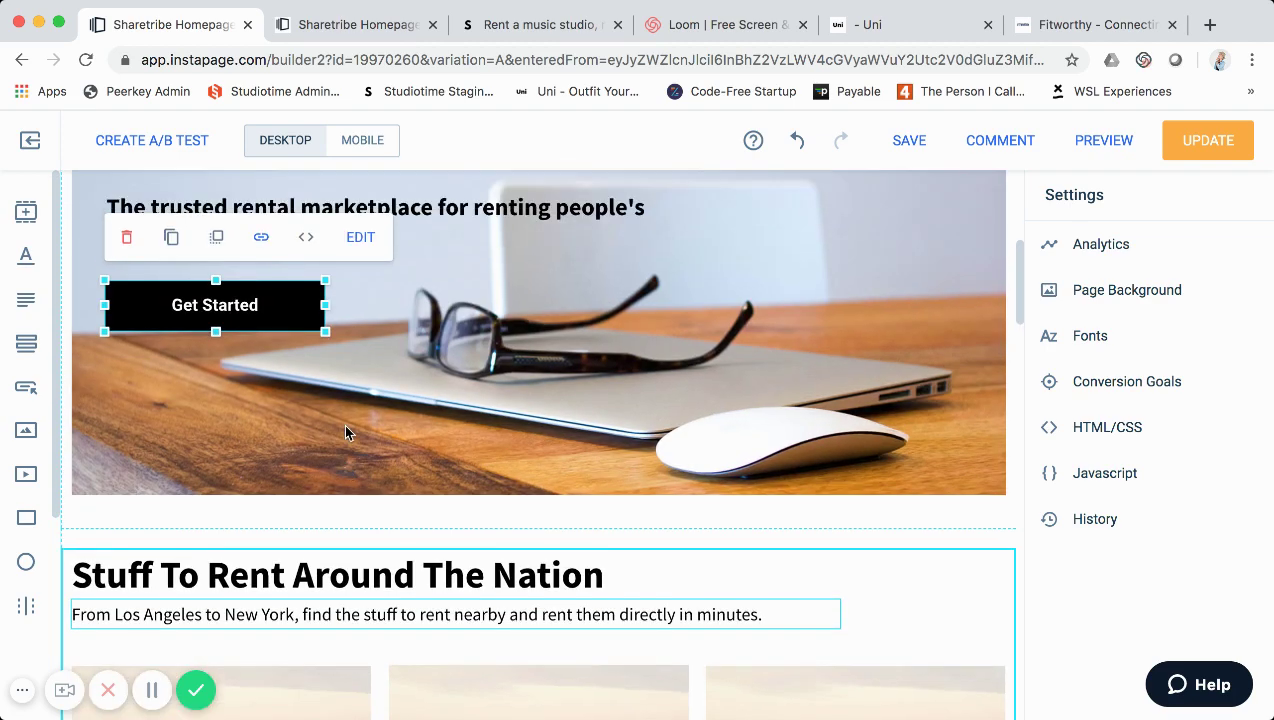
scroll(346, 432, down, 5)
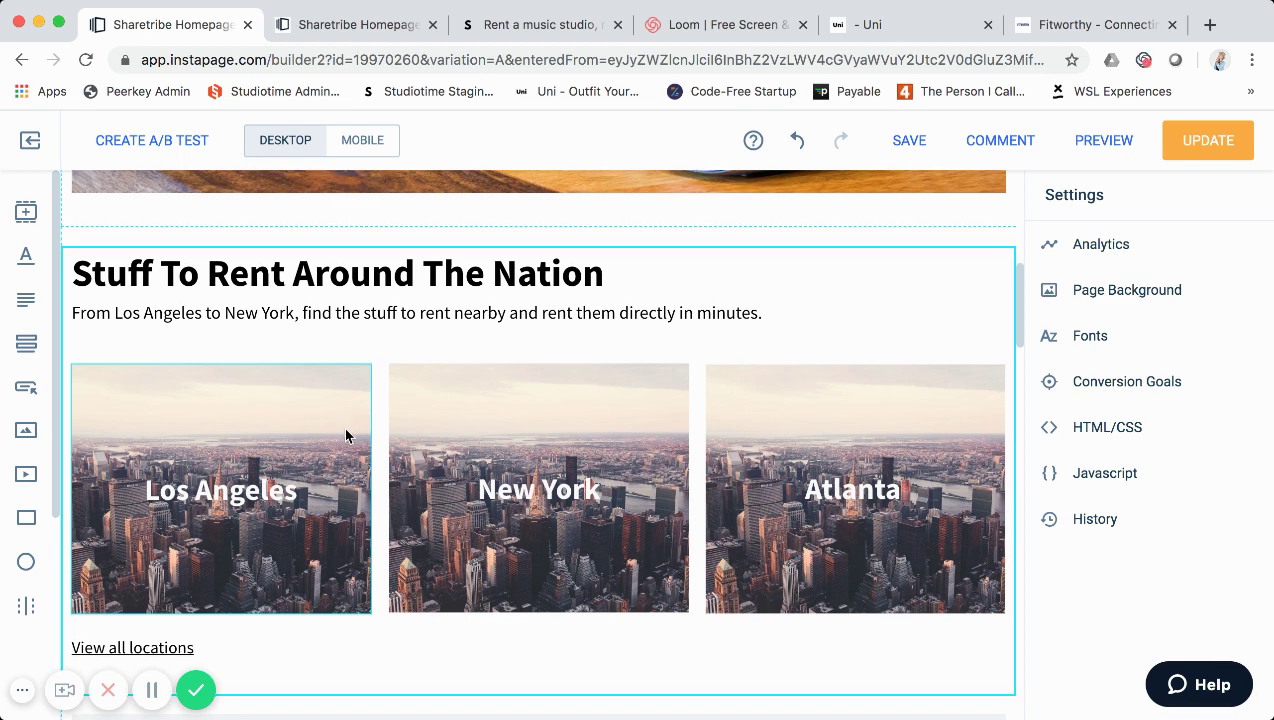
scroll(330, 420, down, 1)
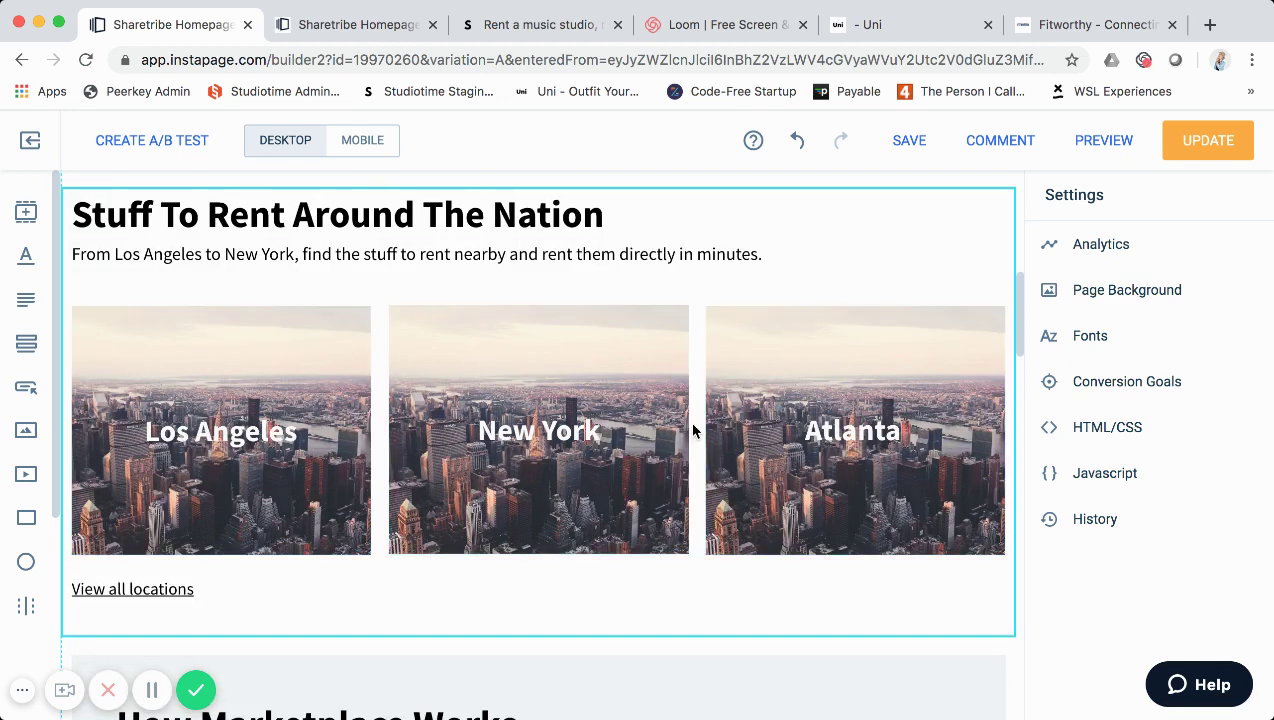
scroll(640, 448, down, 2)
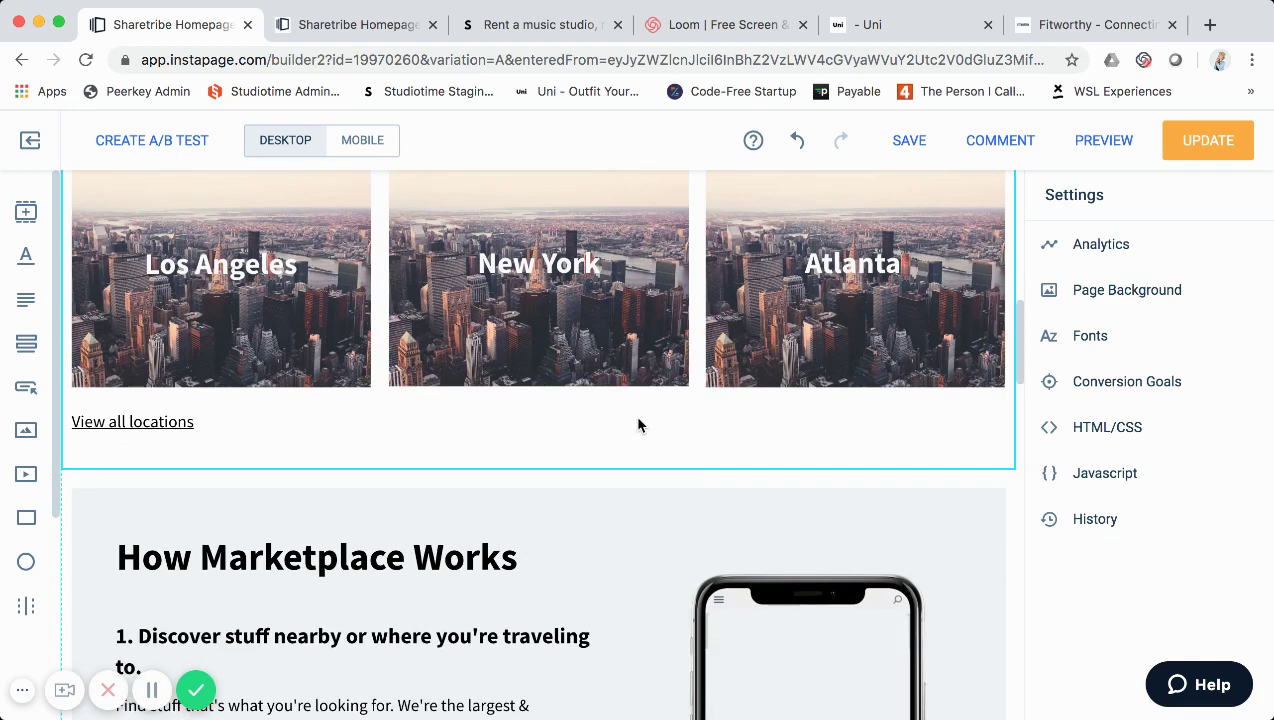
scroll(492, 347, up, 2)
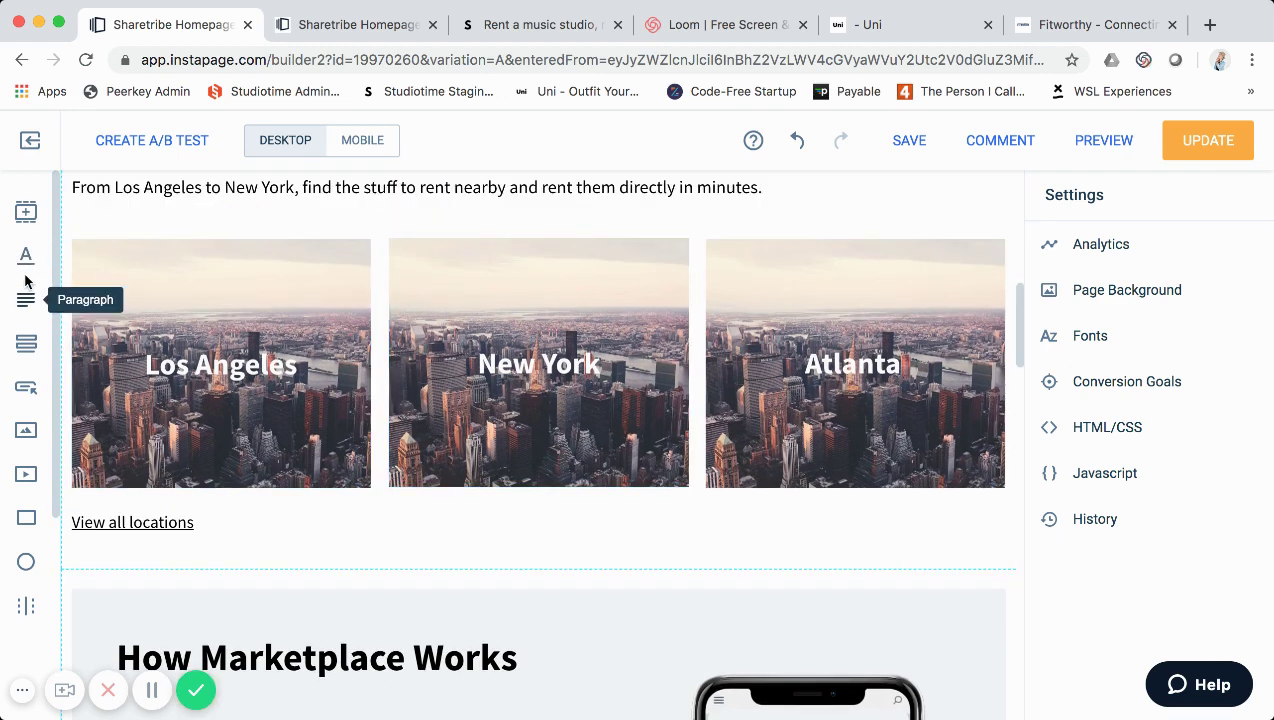
- Open the Los Angeles box for editing and display the options for changing or removing its background image
click(259, 310)
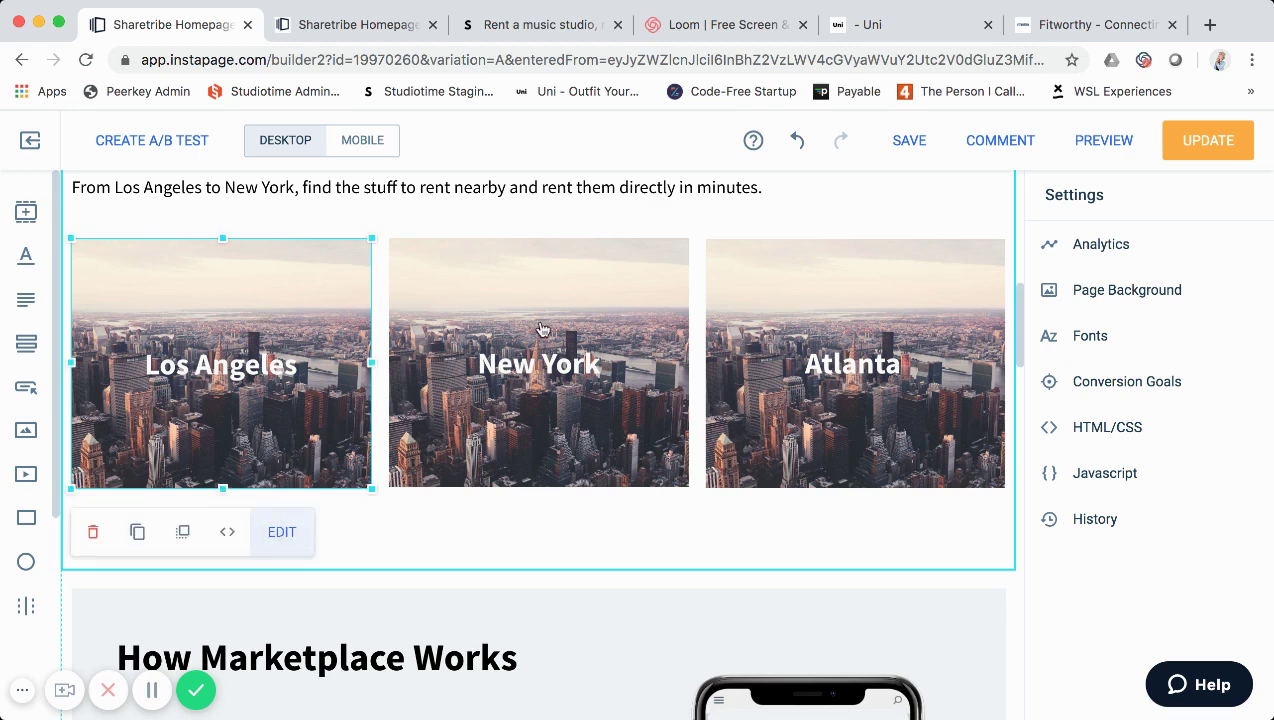
click(1066, 289)
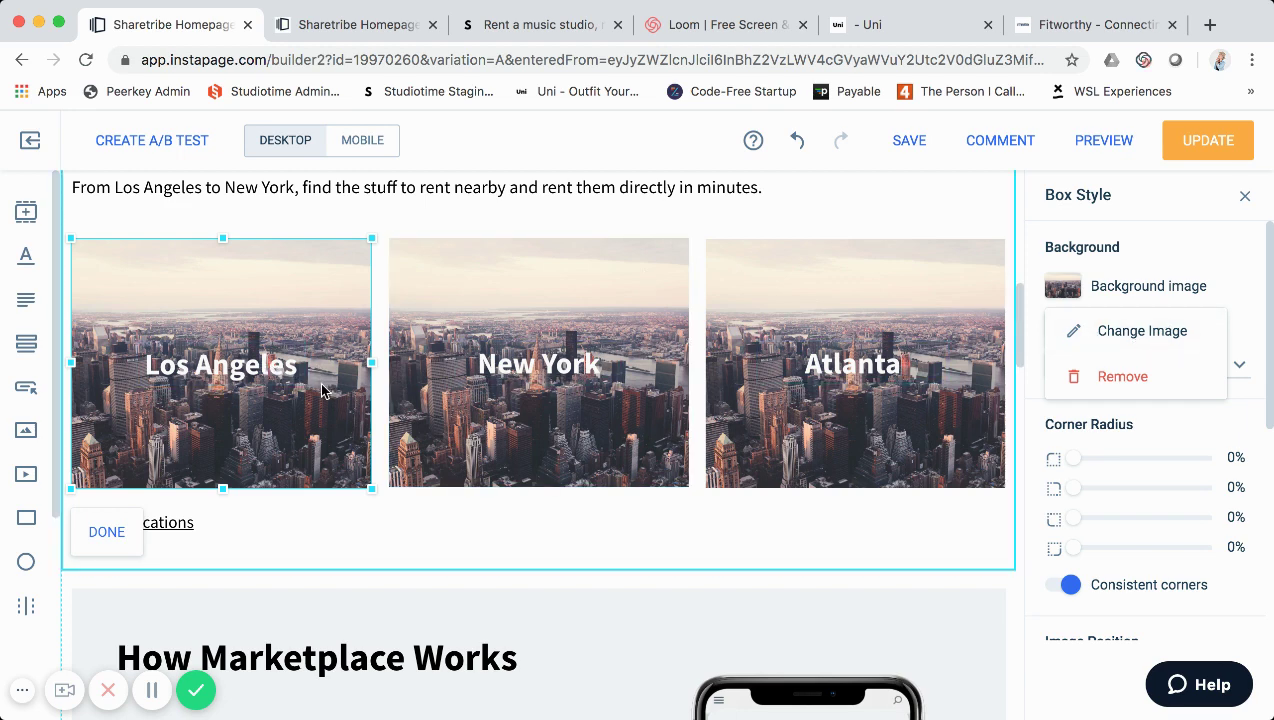
scroll(322, 390, up, 1)
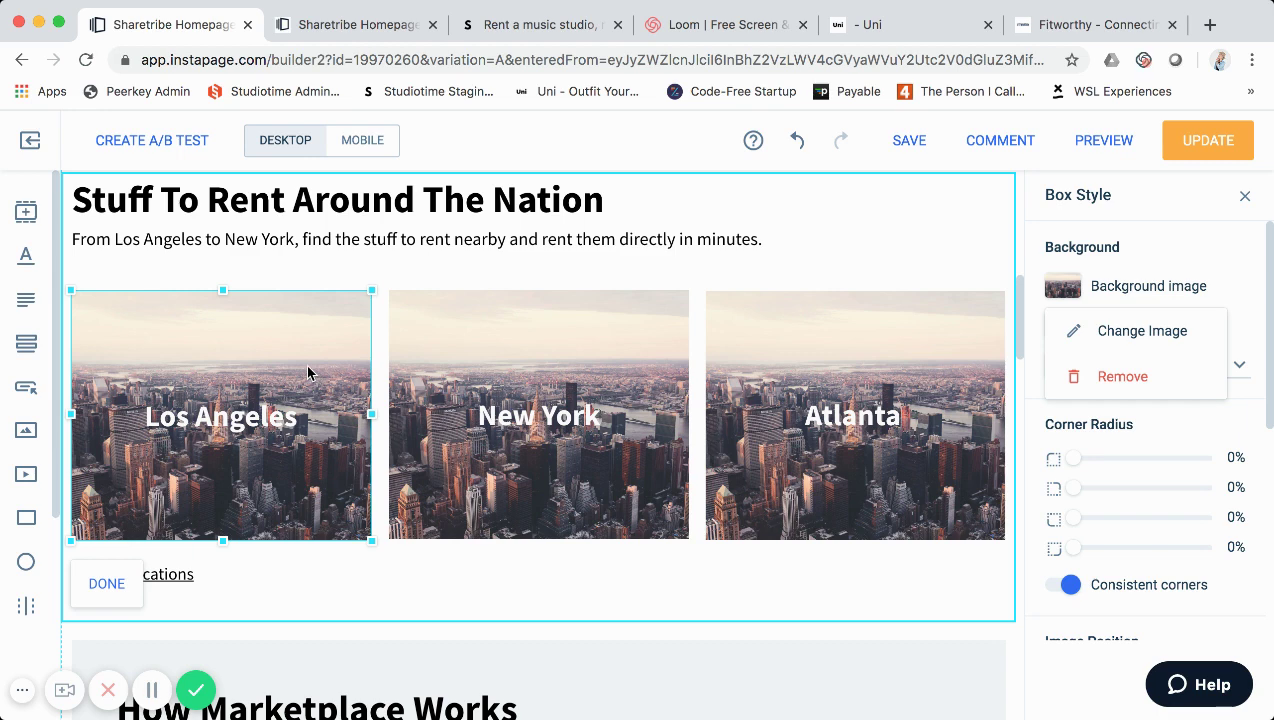
- Switch to the published demo page and check the Los Angeles text link in the locations section
click(370, 25)
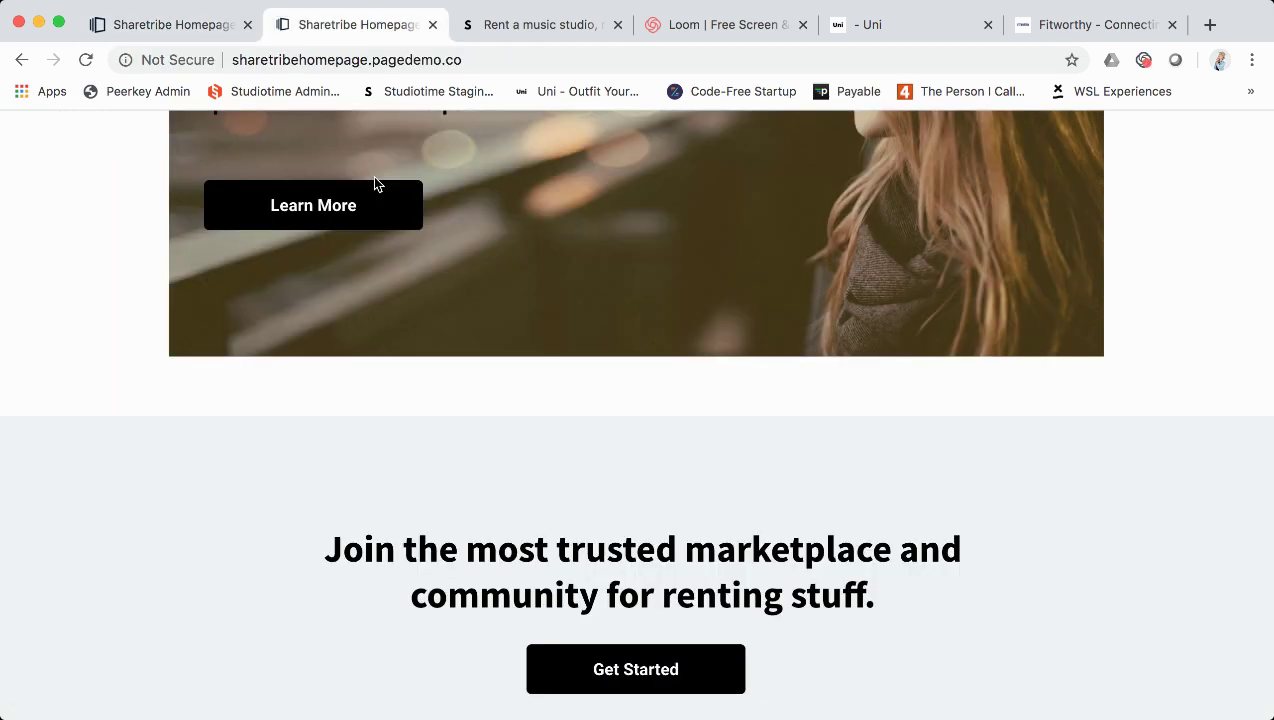
scroll(380, 315, up, 10)
scroll(380, 315, up, 15)
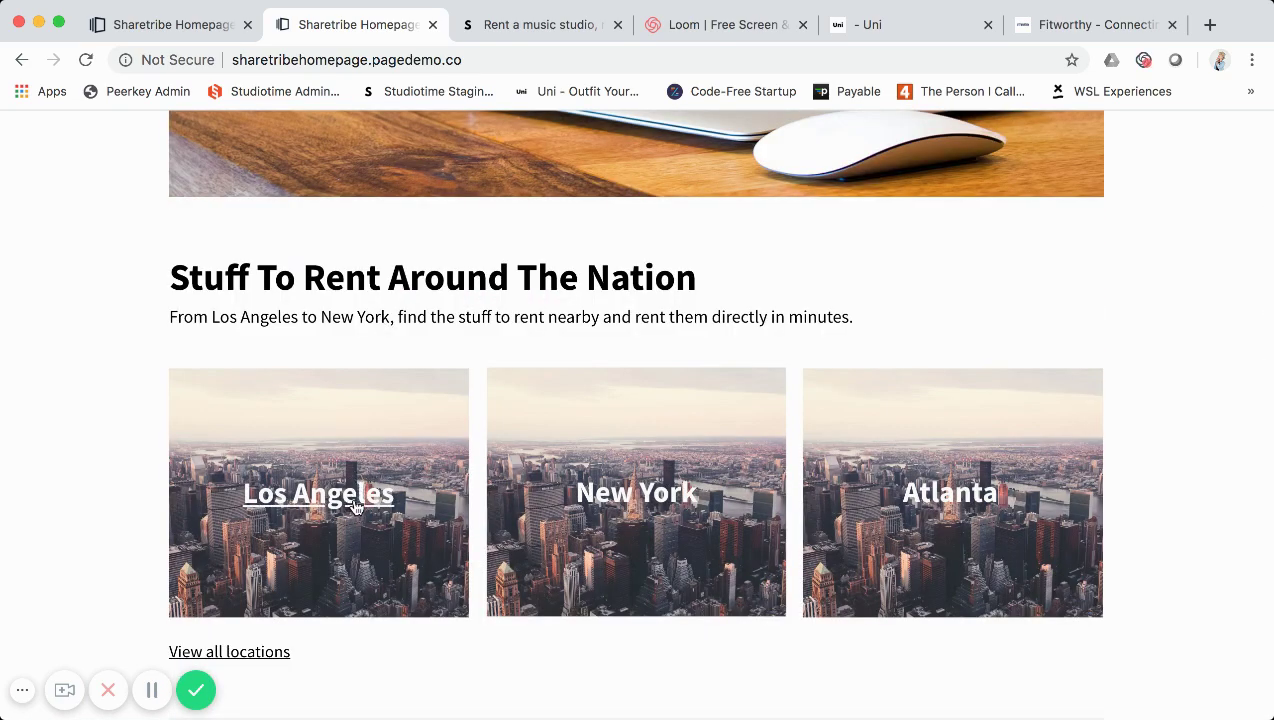
- Return to the Instapage builder and display the link type options for the Los Angeles text
click(193, 36)
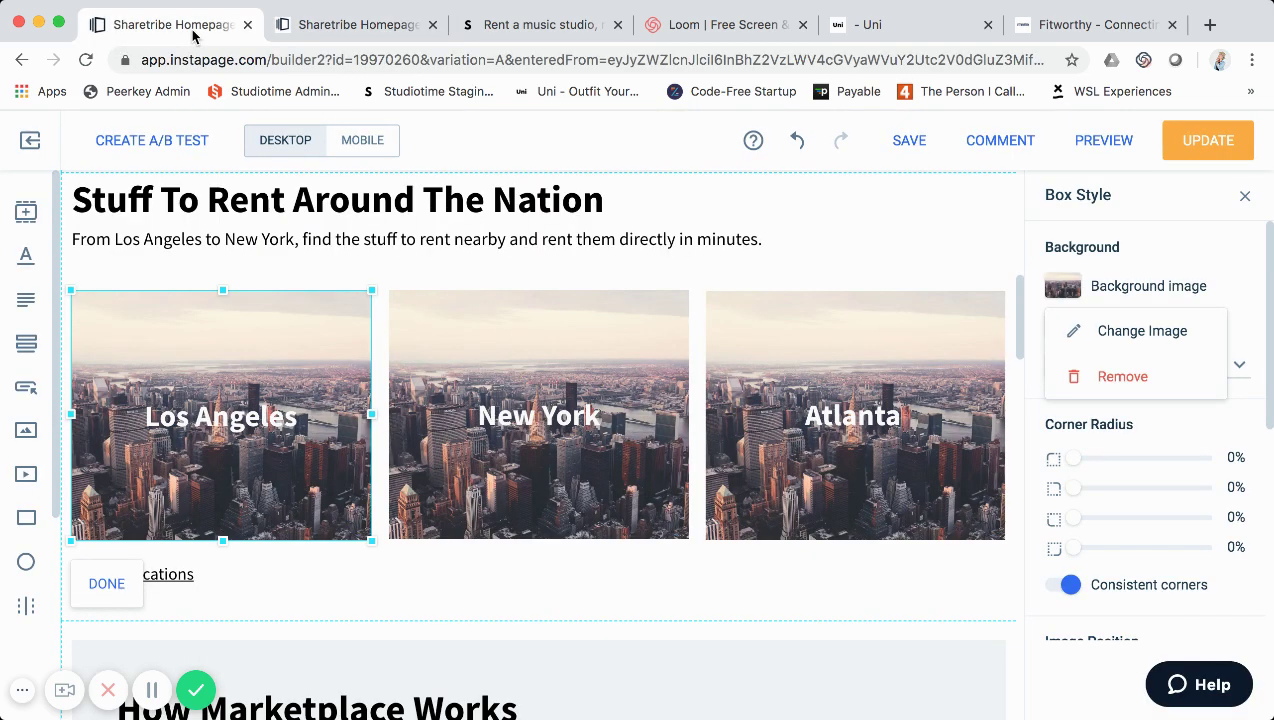
double_click(227, 413)
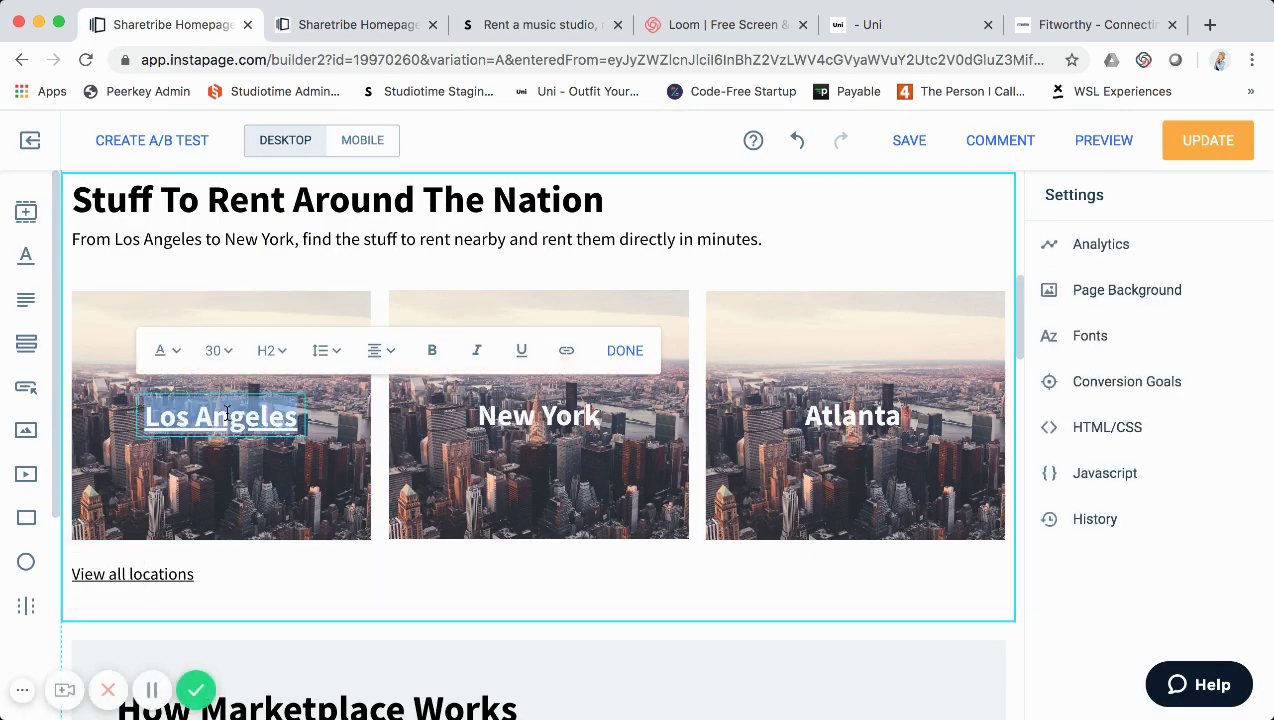
click(566, 350)
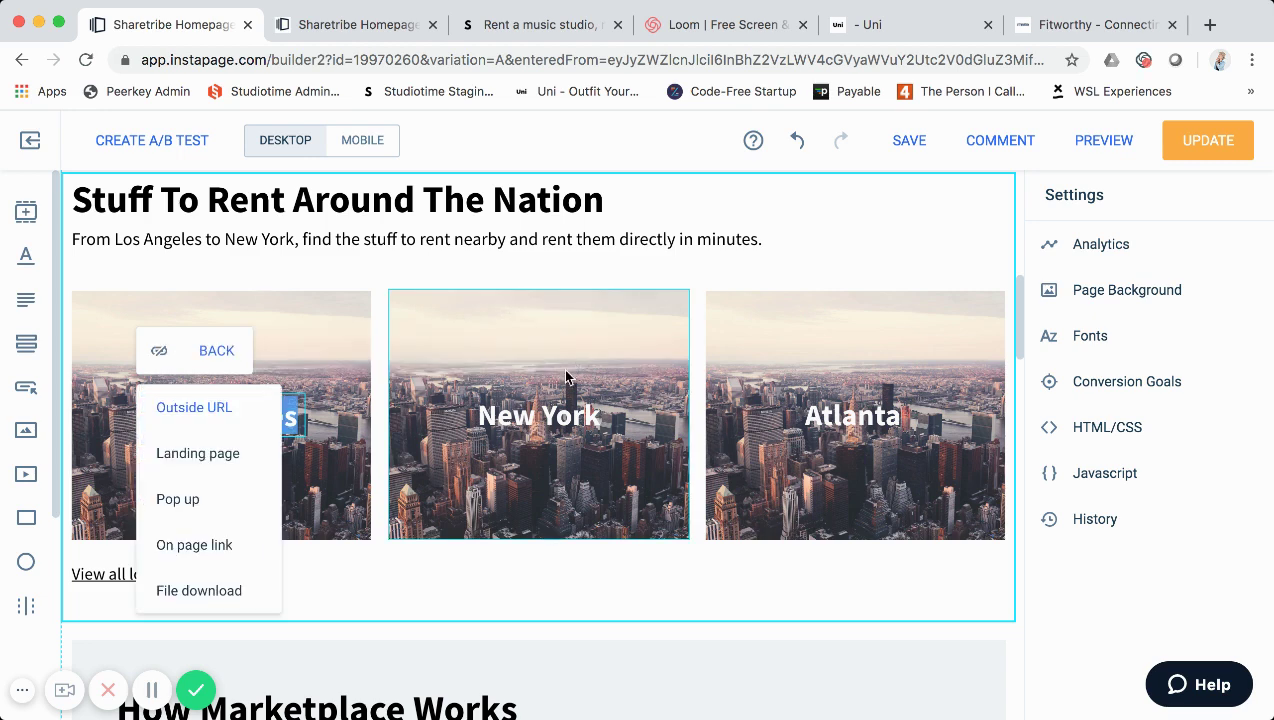
click(350, 342)
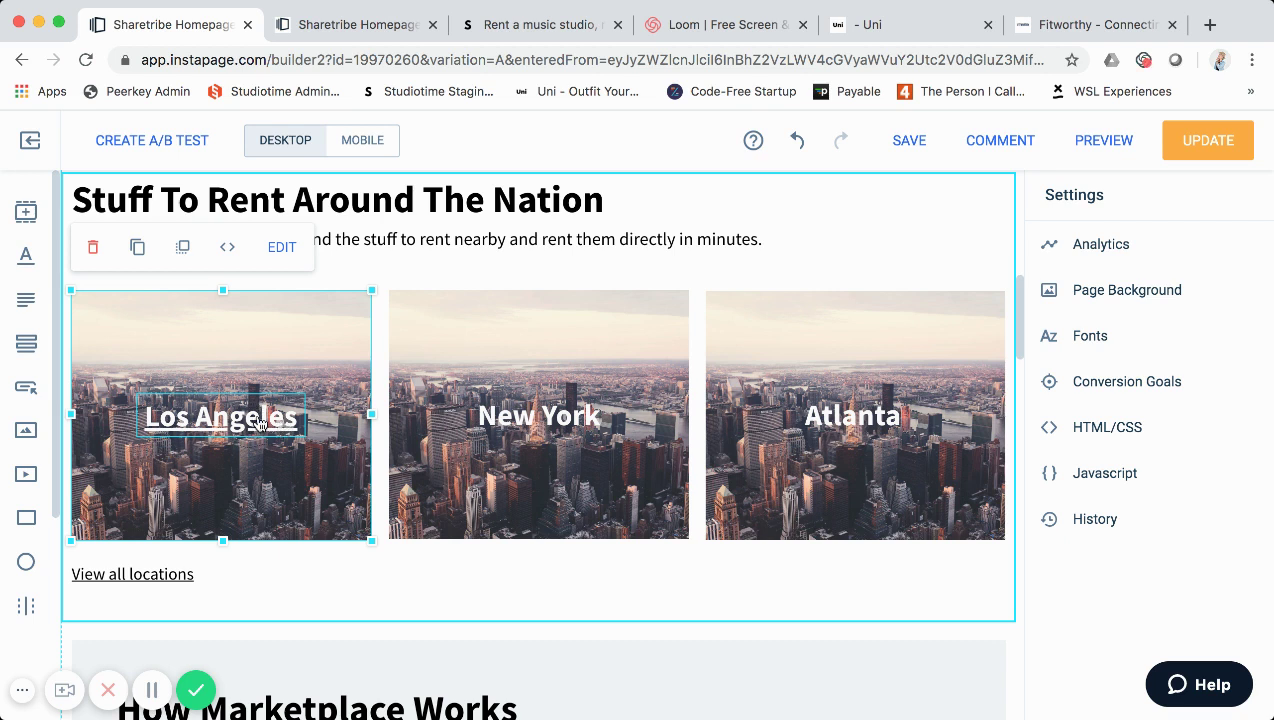
- Look over the city boxes and the View all locations link beneath them
scroll(258, 424, down, 1)
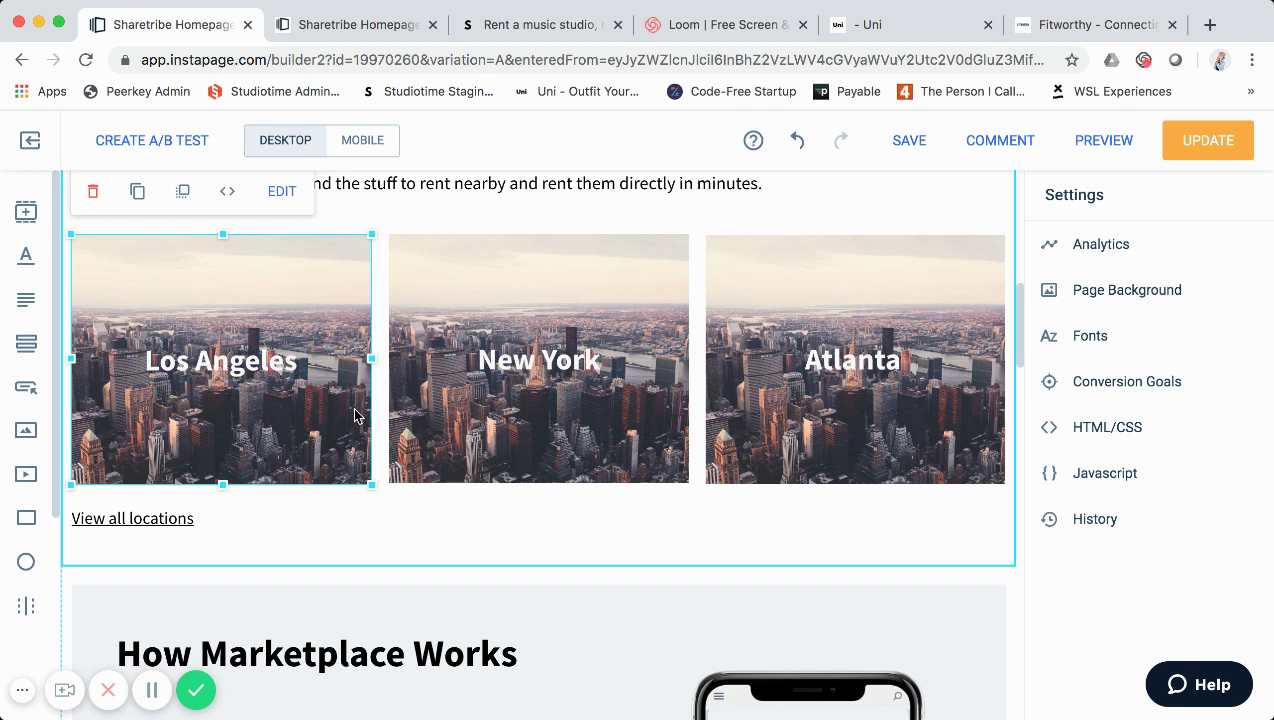
scroll(354, 417, down, 1)
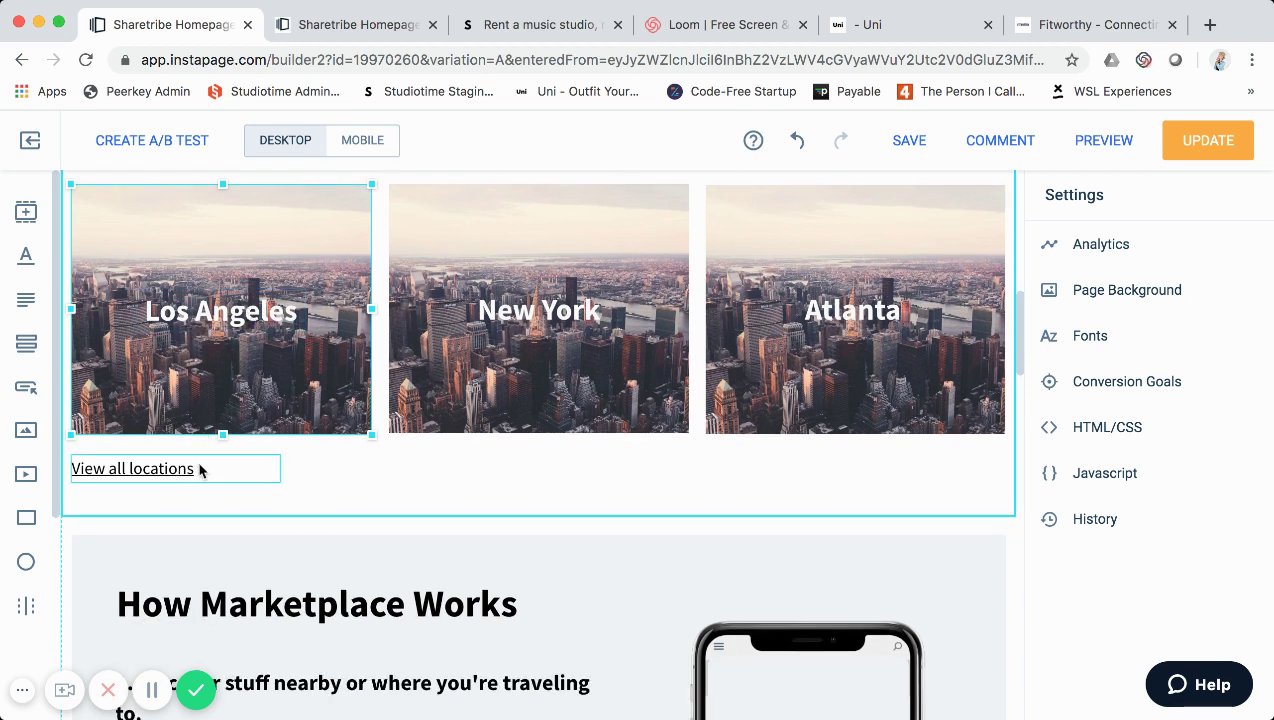
scroll(199, 469, down, 5)
scroll(199, 469, up, 2)
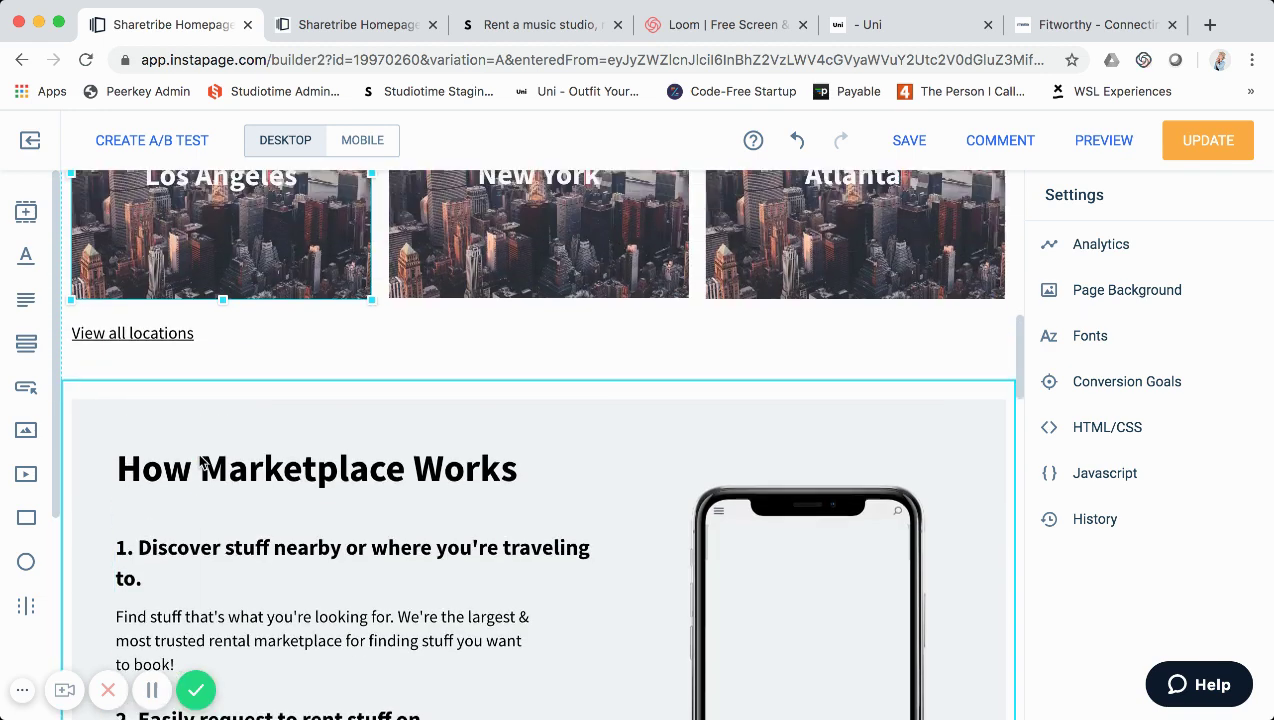
scroll(201, 463, up, 3)
scroll(232, 327, down, 1)
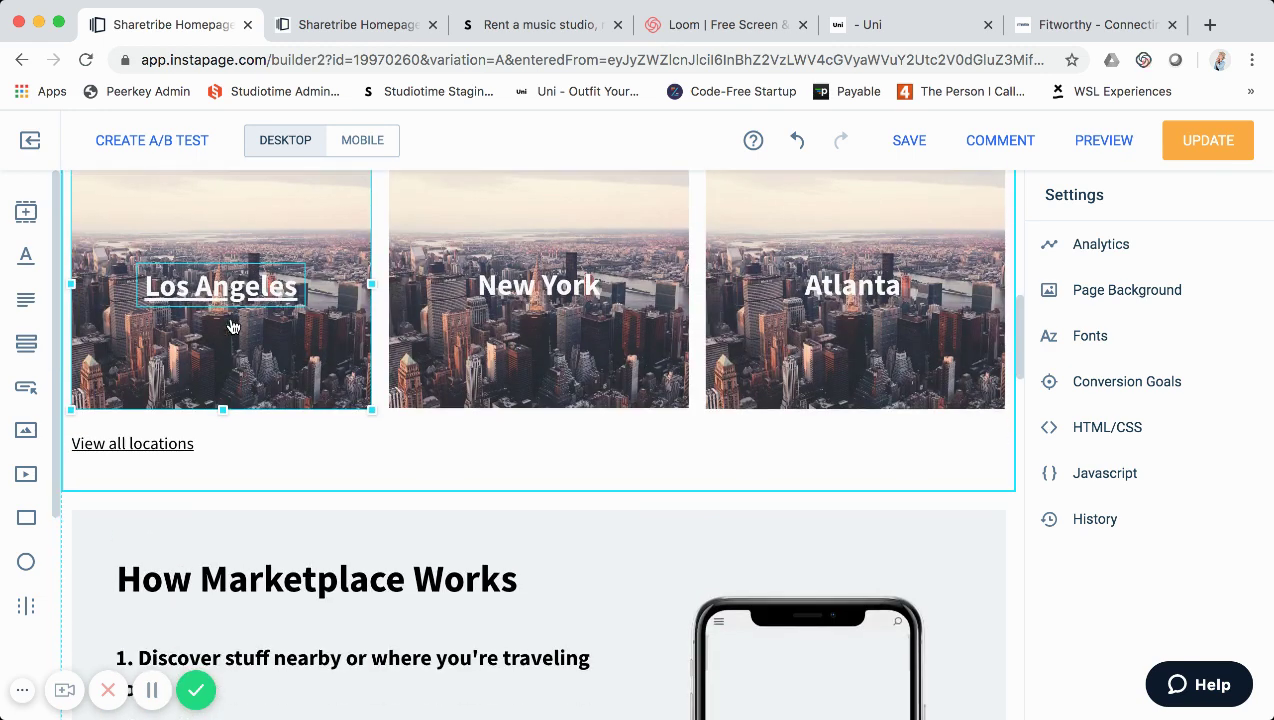
scroll(232, 327, down, 2)
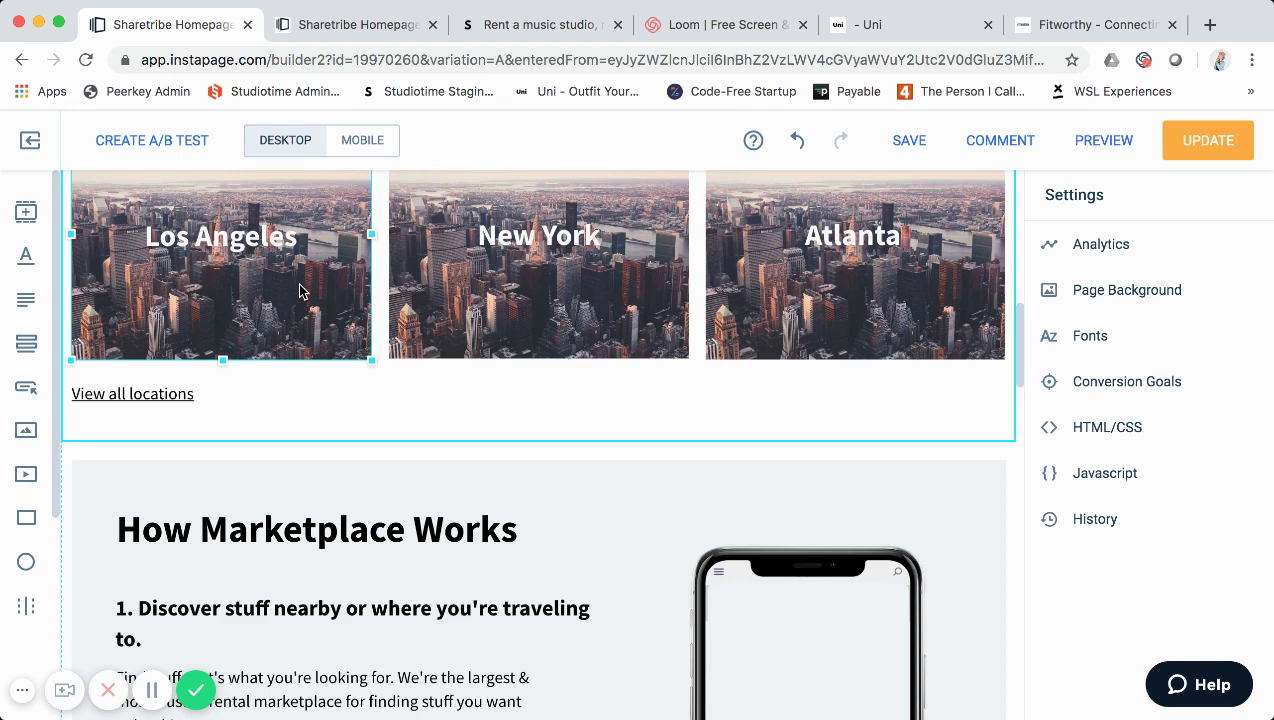
- Examine the "How Marketplace Works" block with its three numbered steps, phone mockup and Get Started button
scroll(299, 290, down, 4)
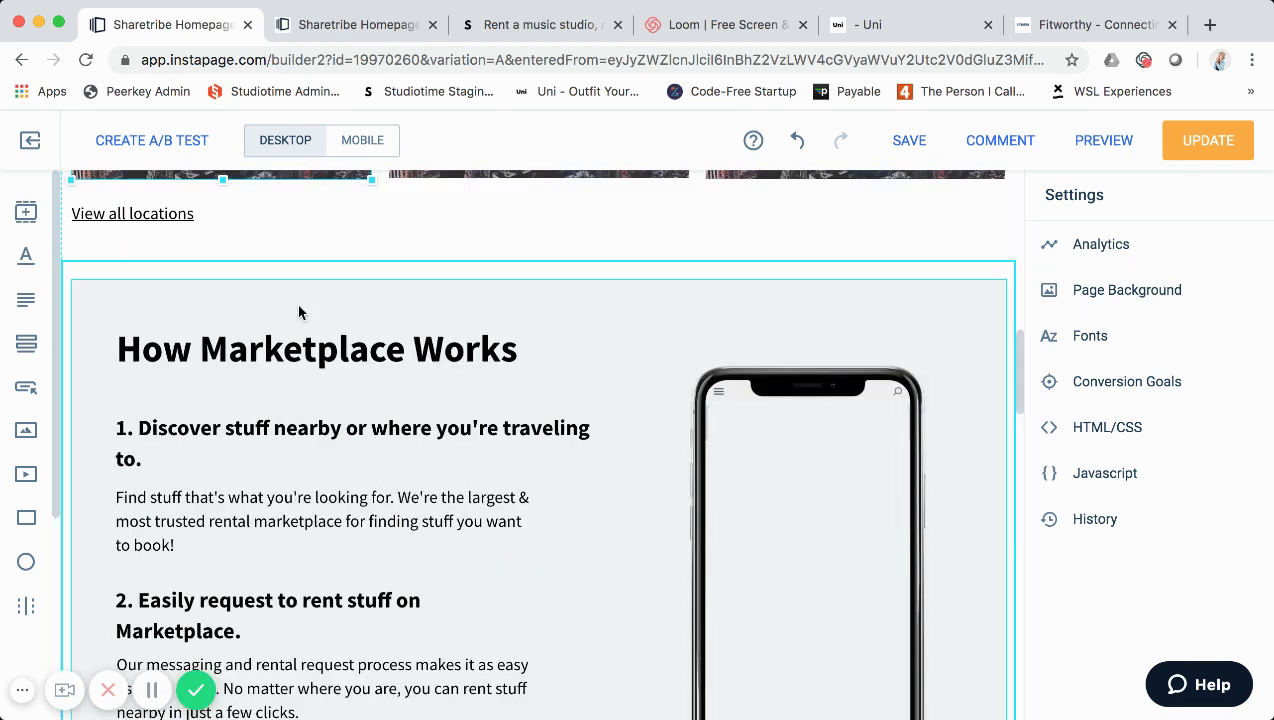
scroll(297, 313, down, 3)
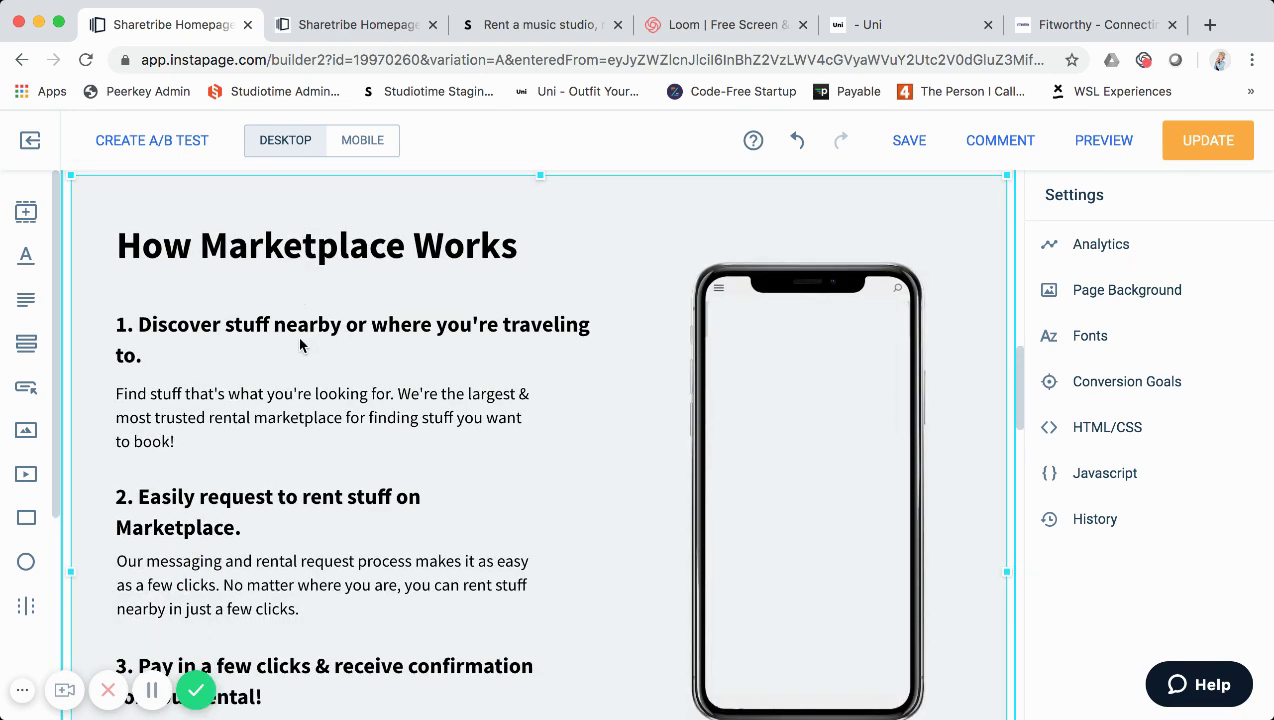
scroll(299, 323, up, 2)
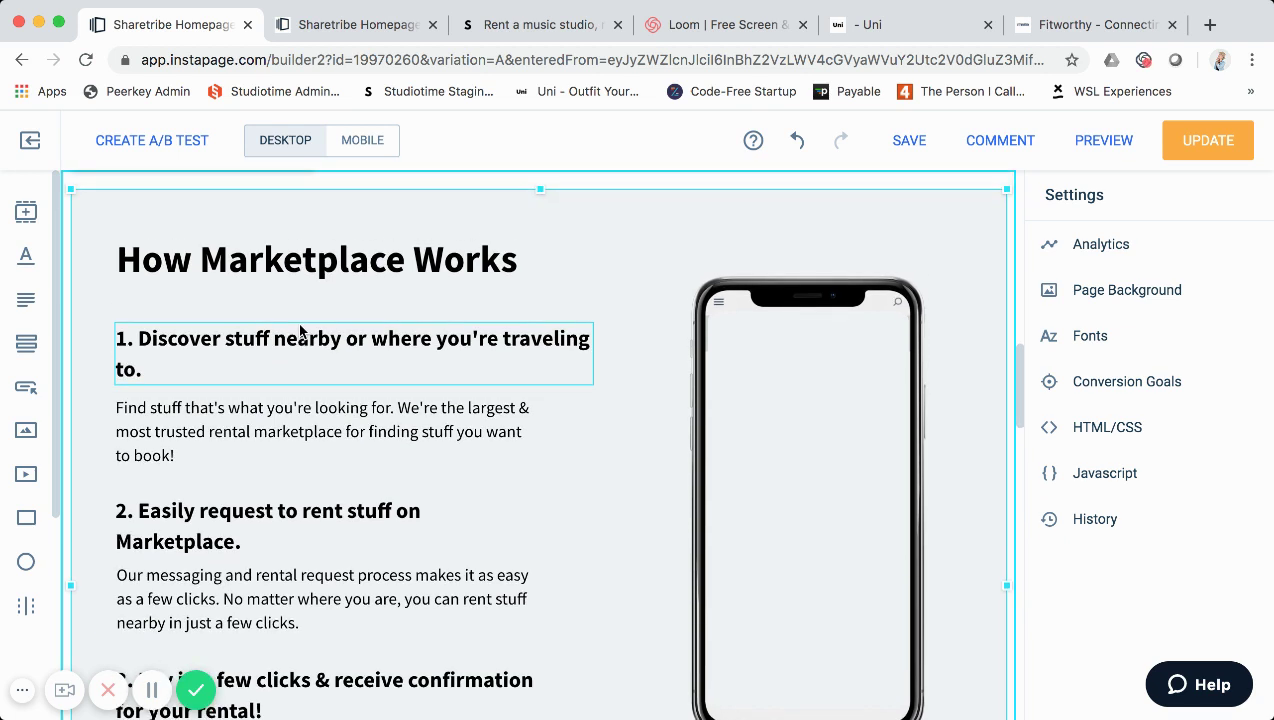
scroll(305, 350, down, 3)
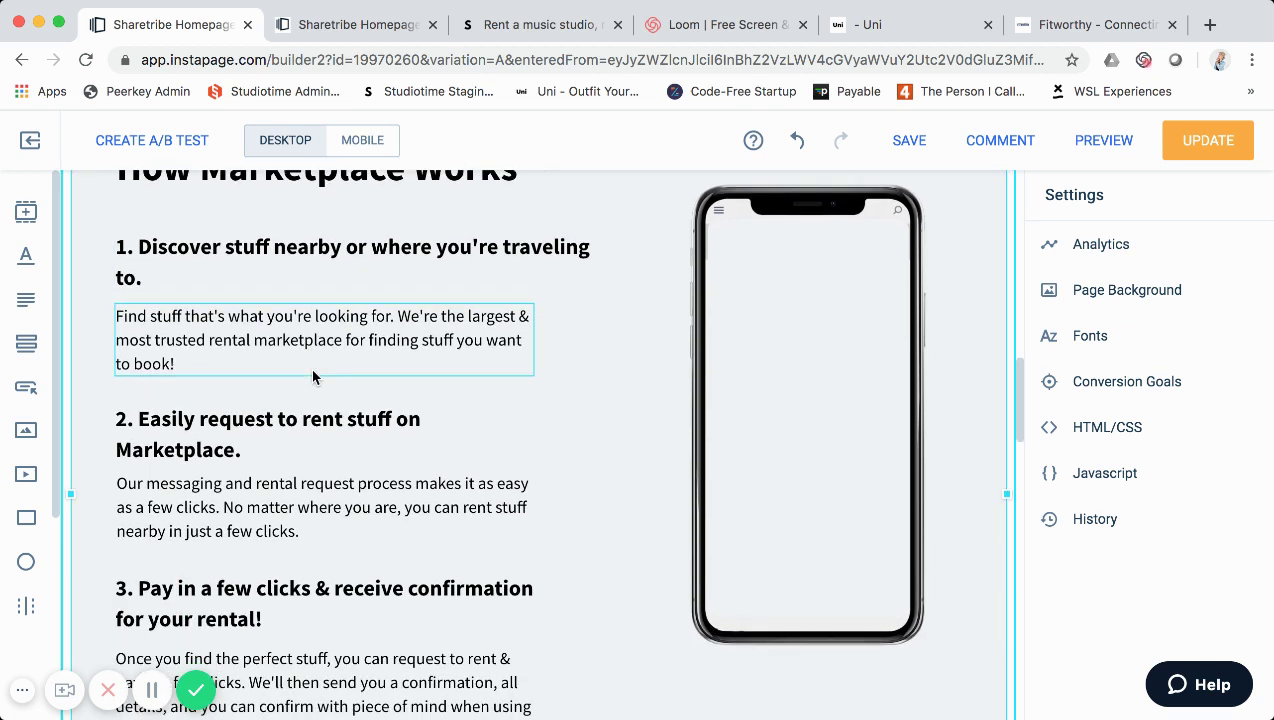
scroll(311, 367, up, 1)
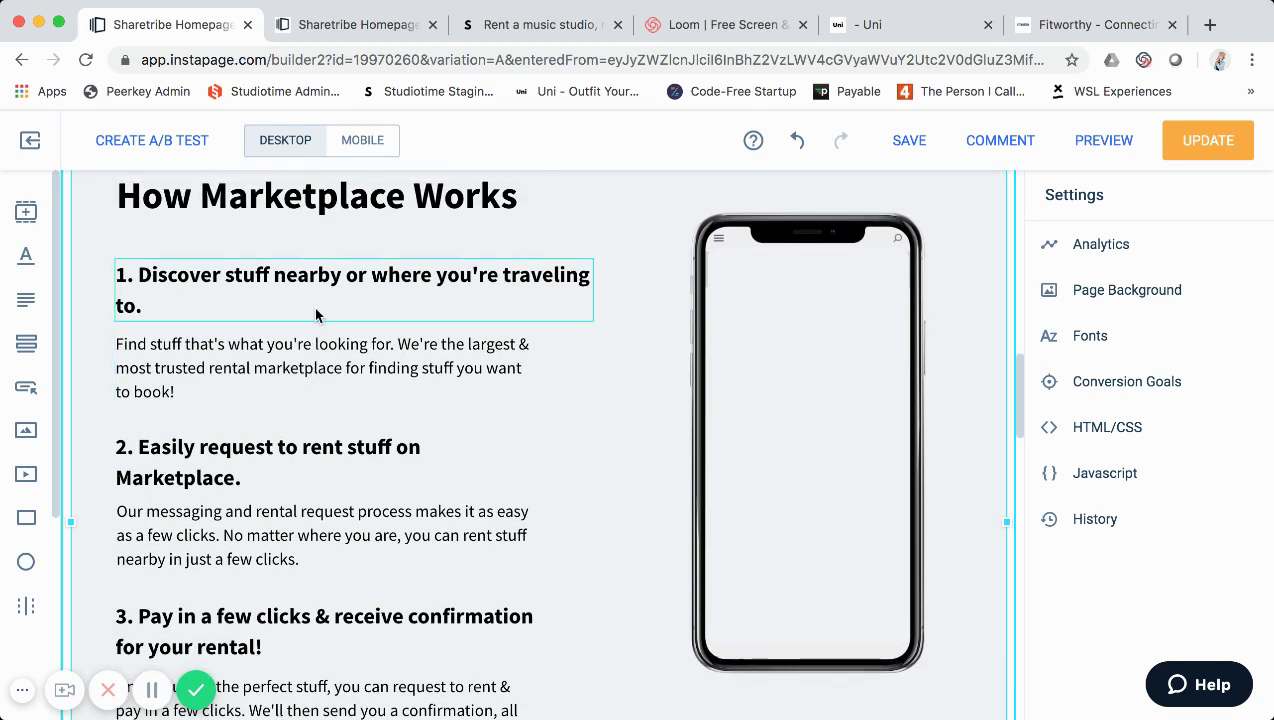
scroll(314, 310, down, 2)
scroll(296, 418, down, 4)
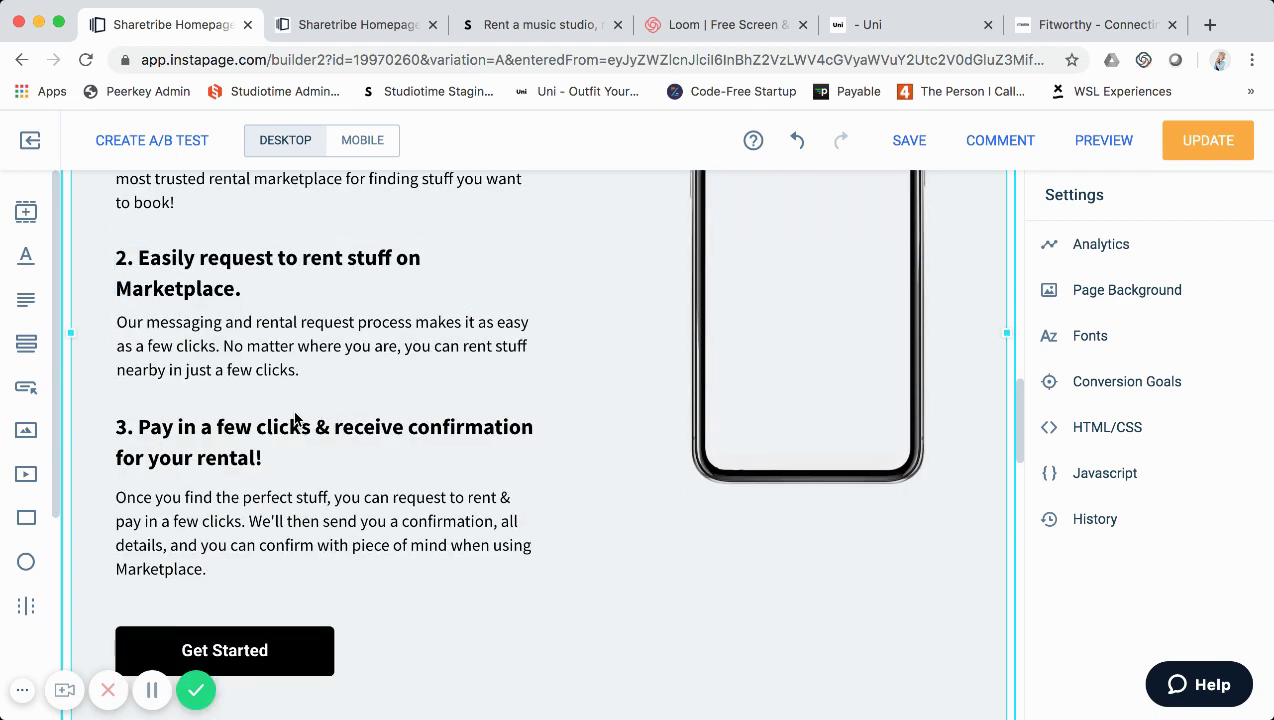
scroll(293, 597, down, 1)
scroll(293, 597, up, 3)
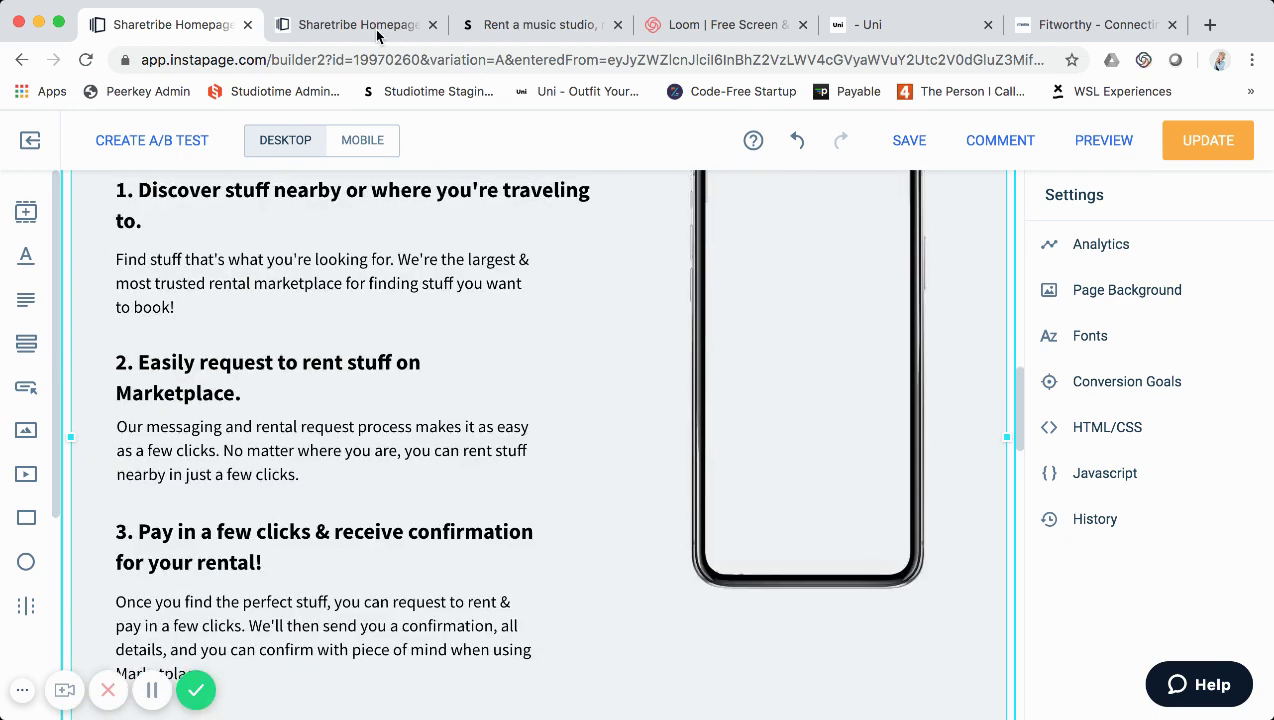
- Switch to the Studiotime site and examine its "How Studiotime Works" section as a comparison
click(500, 26)
scroll(523, 200, down, 3)
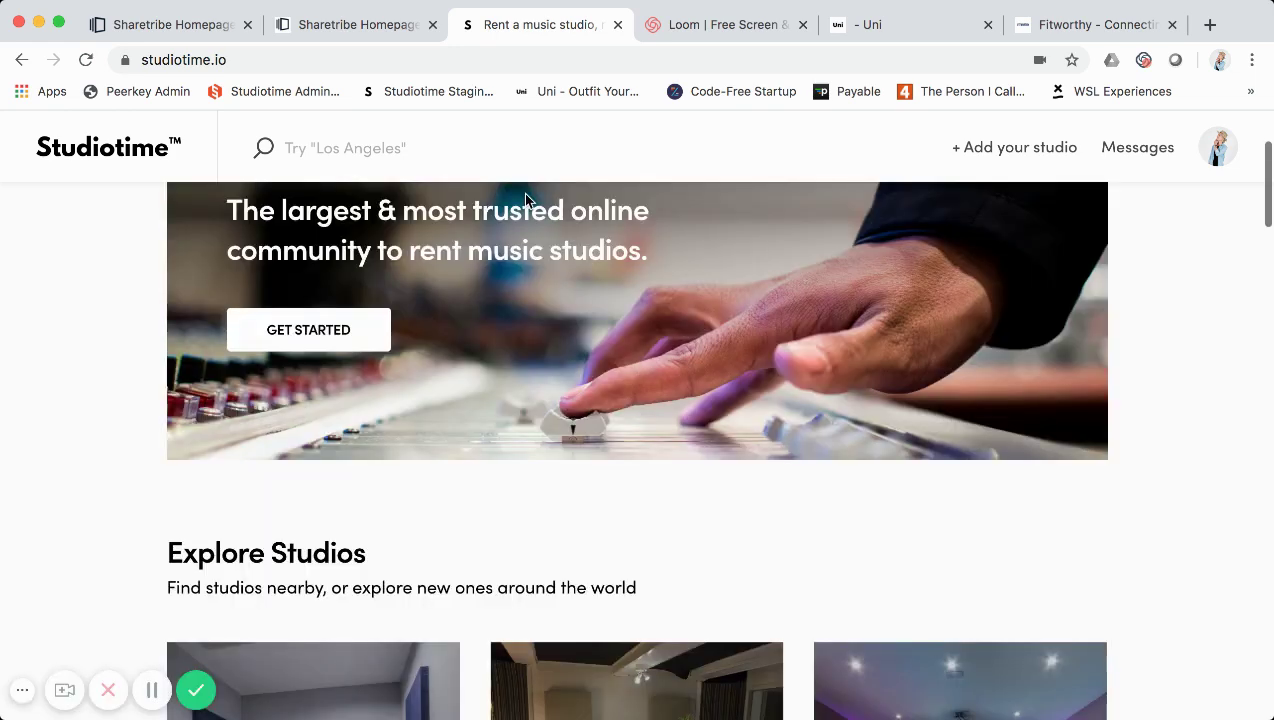
scroll(580, 378, down, 15)
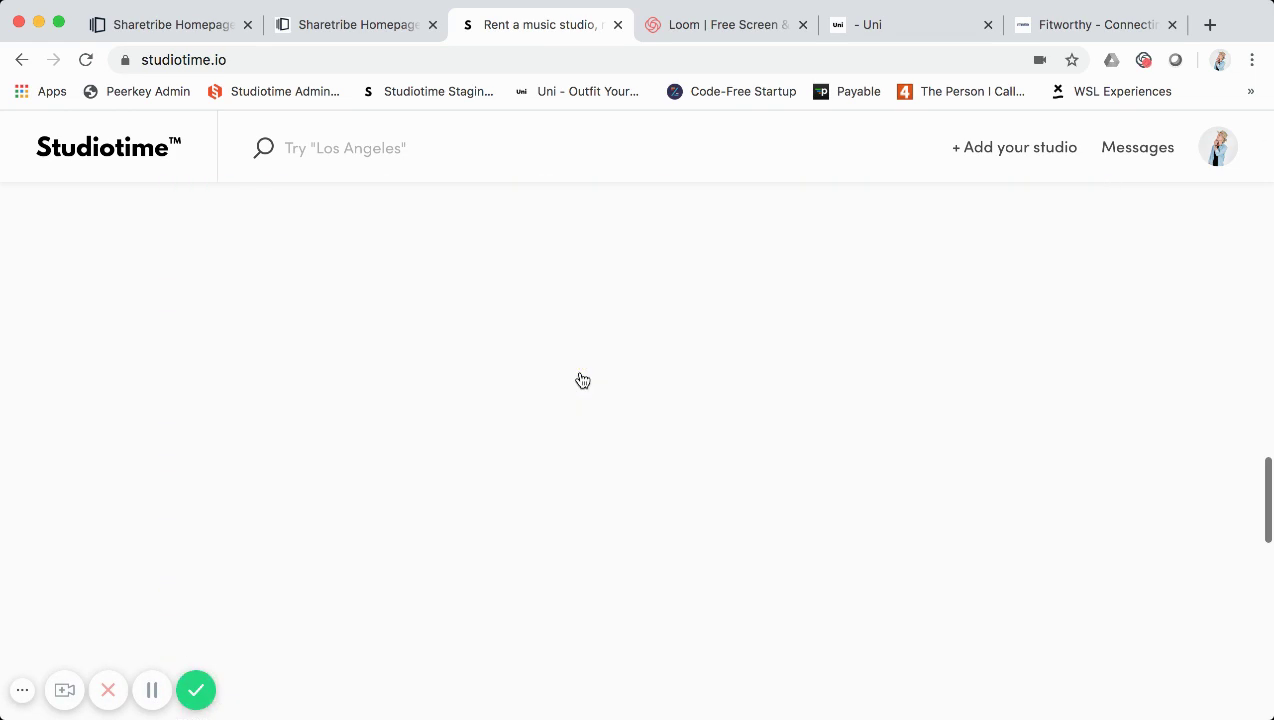
scroll(583, 380, down, 5)
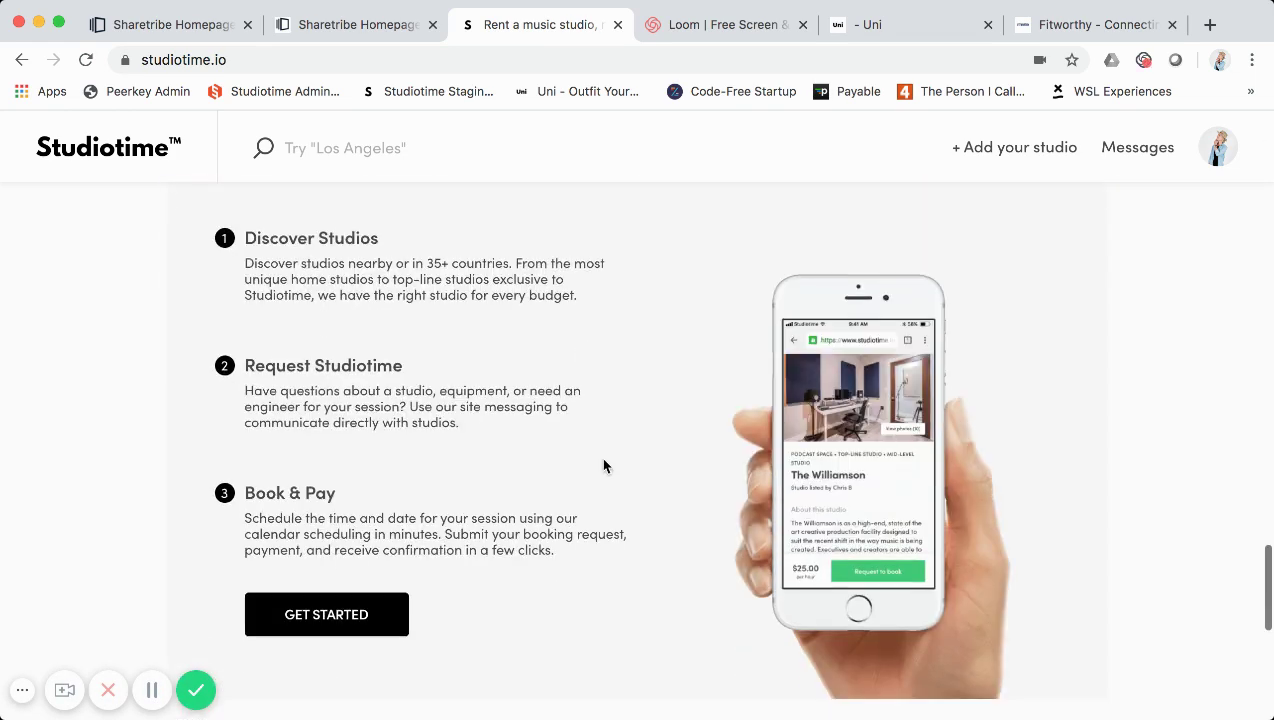
scroll(720, 325, up, 3)
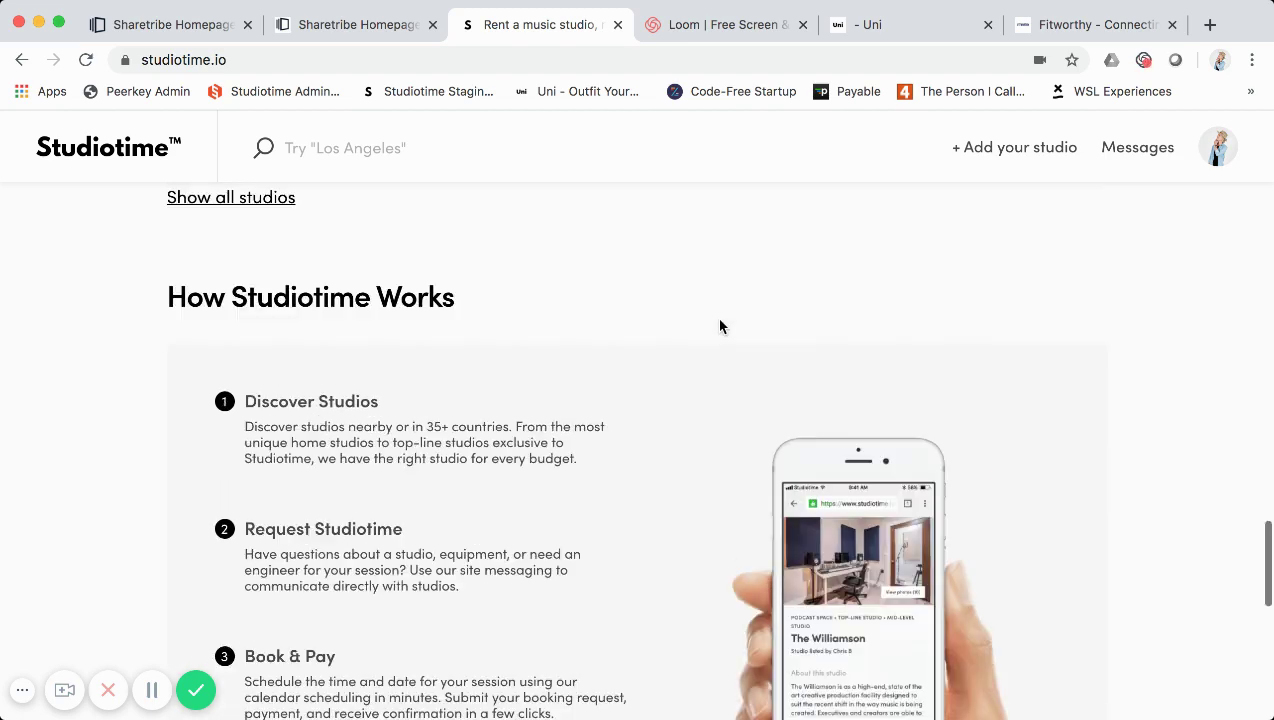
scroll(720, 325, down, 3)
- Return to the Instapage builder and select the phone mockup in the "How Marketplace Works" block to view its image options
click(170, 24)
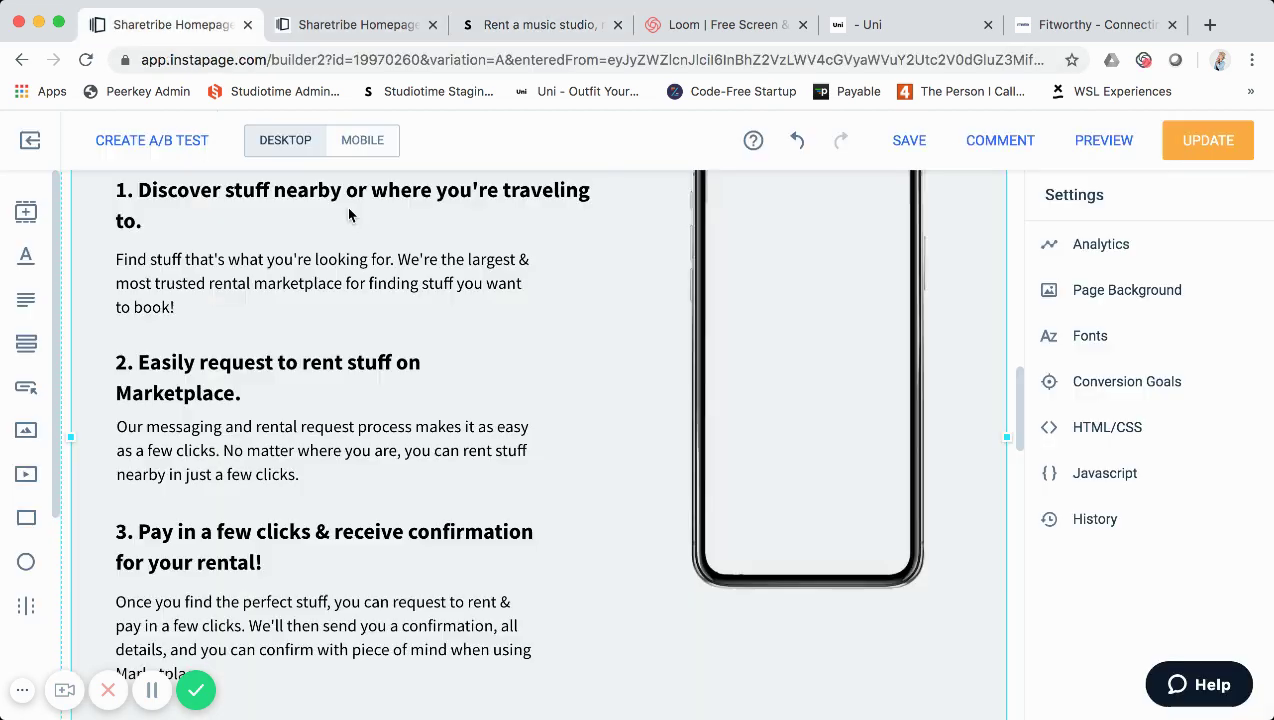
scroll(455, 360, up, 2)
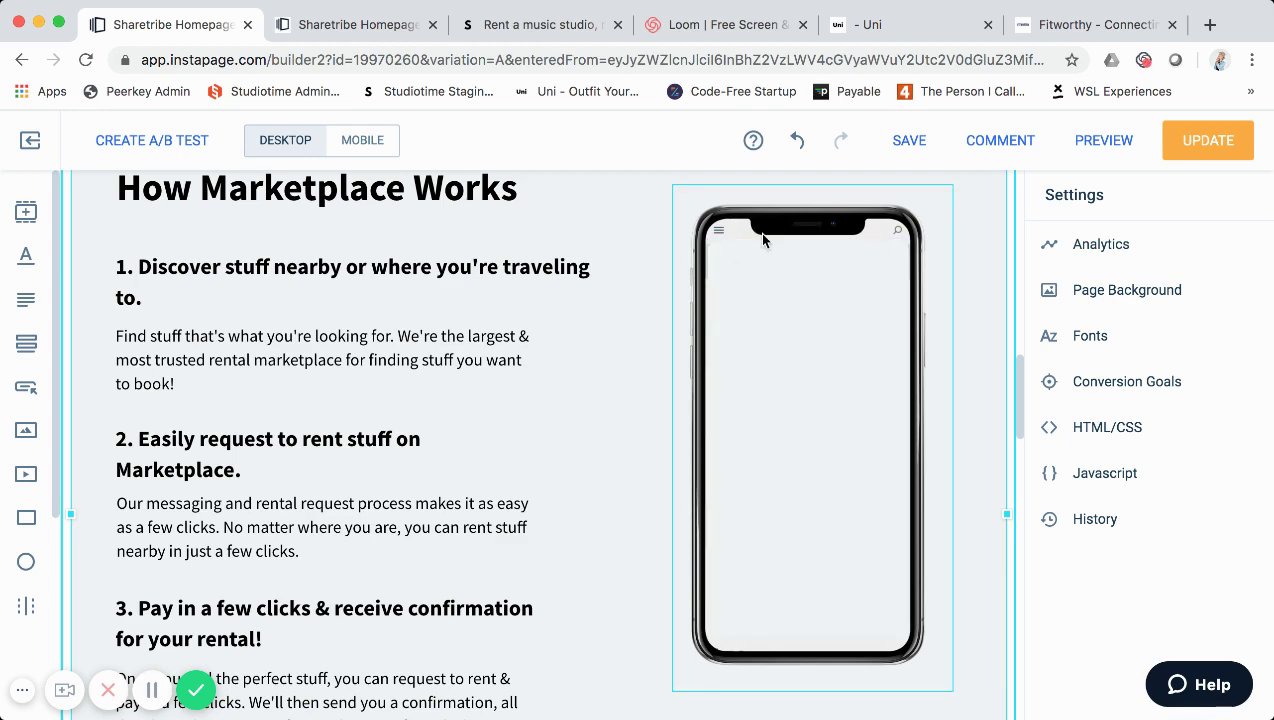
scroll(758, 232, up, 5)
scroll(760, 246, down, 3)
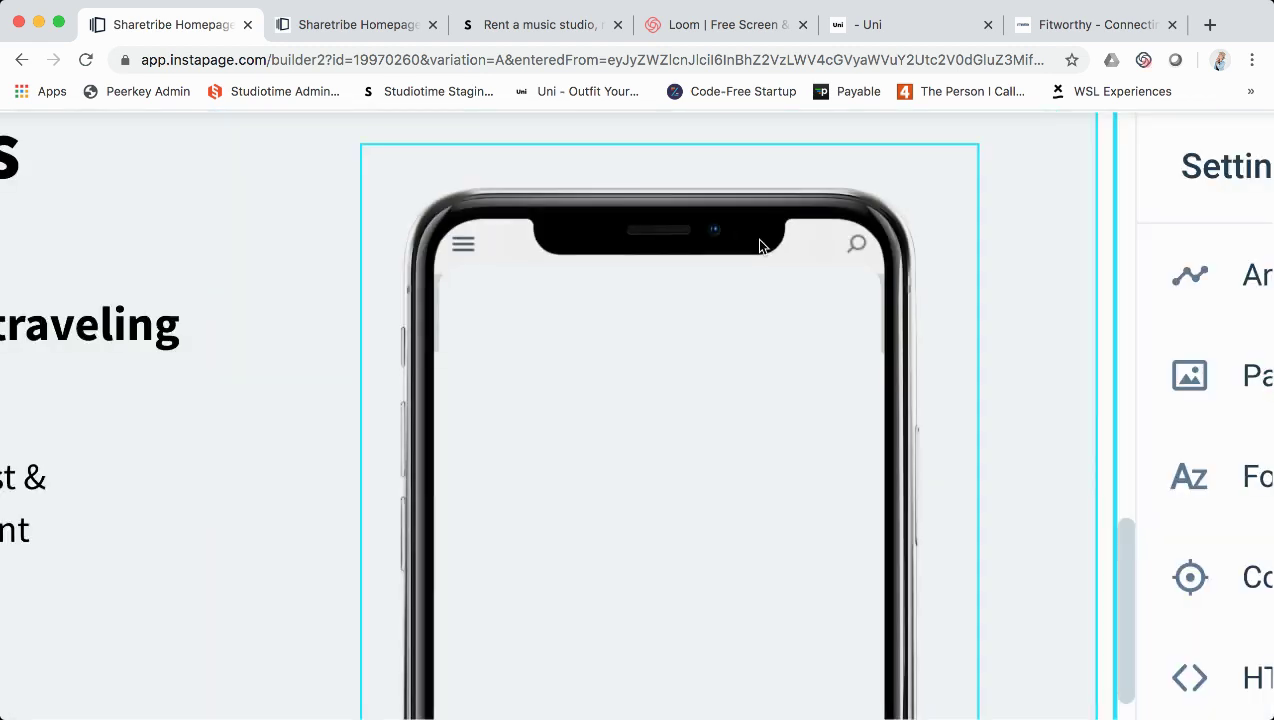
scroll(760, 246, down, 5)
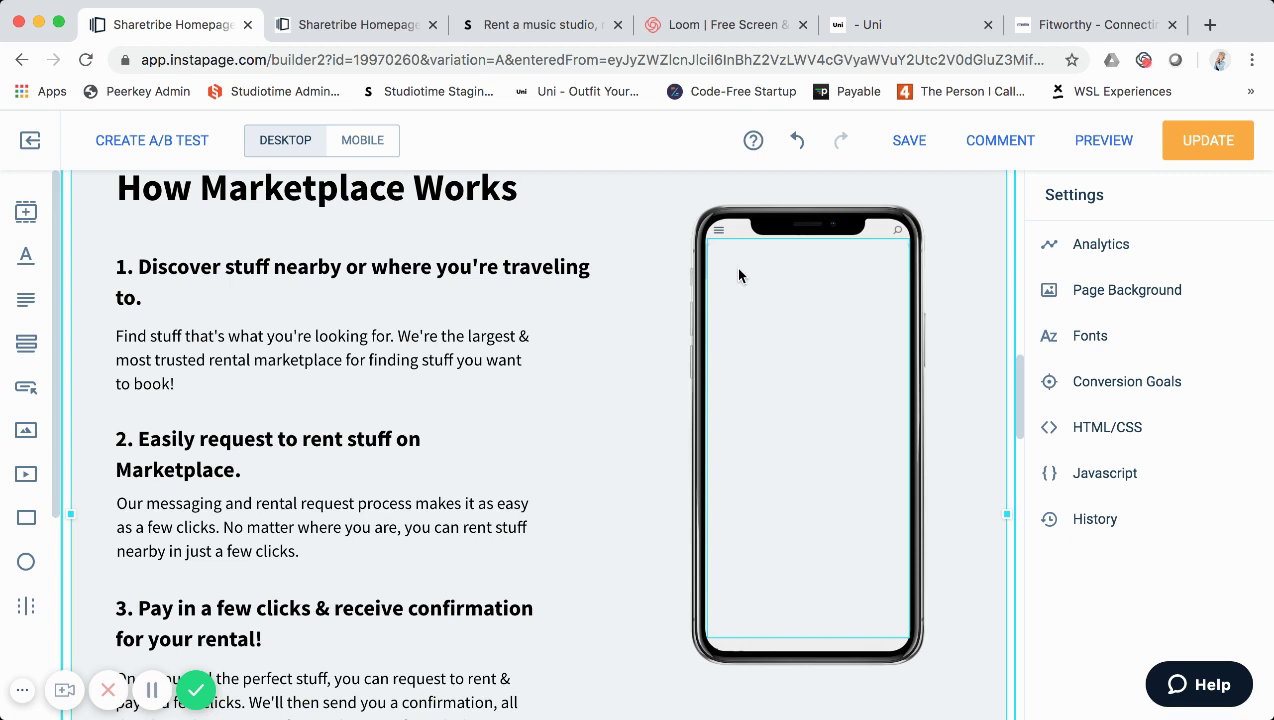
click(718, 250)
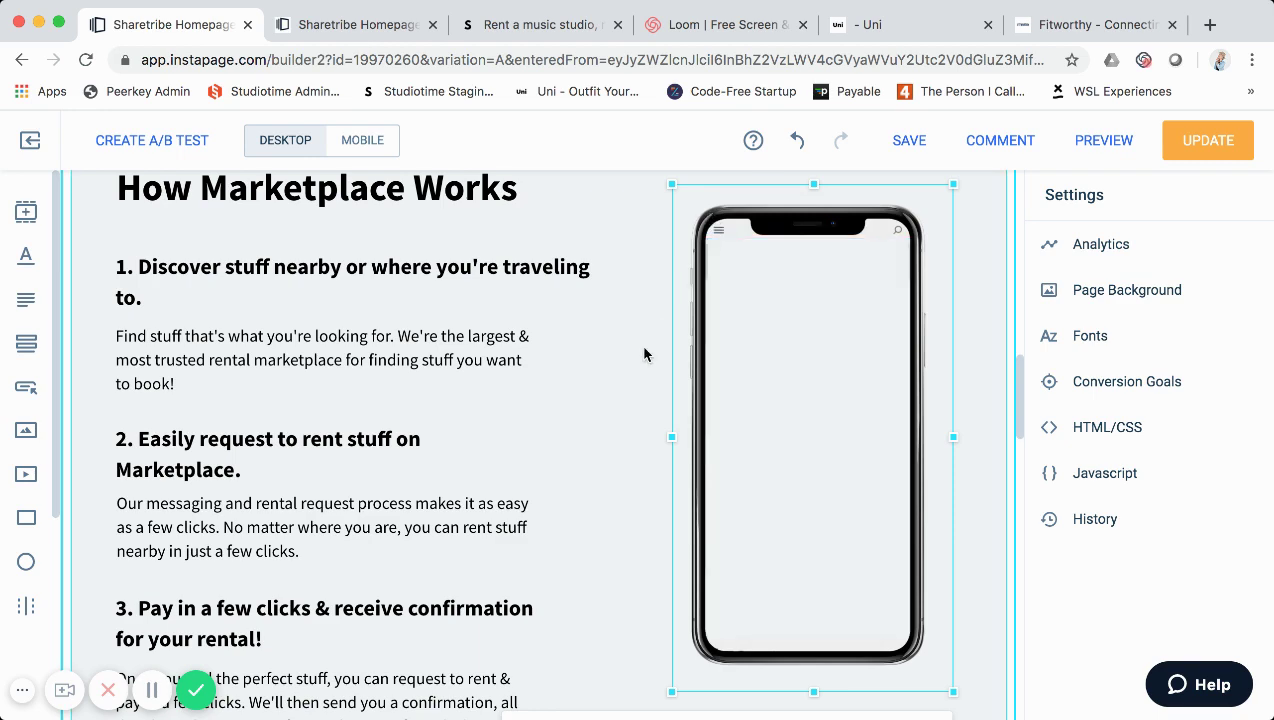
scroll(644, 354, down, 1)
scroll(644, 354, down, 5)
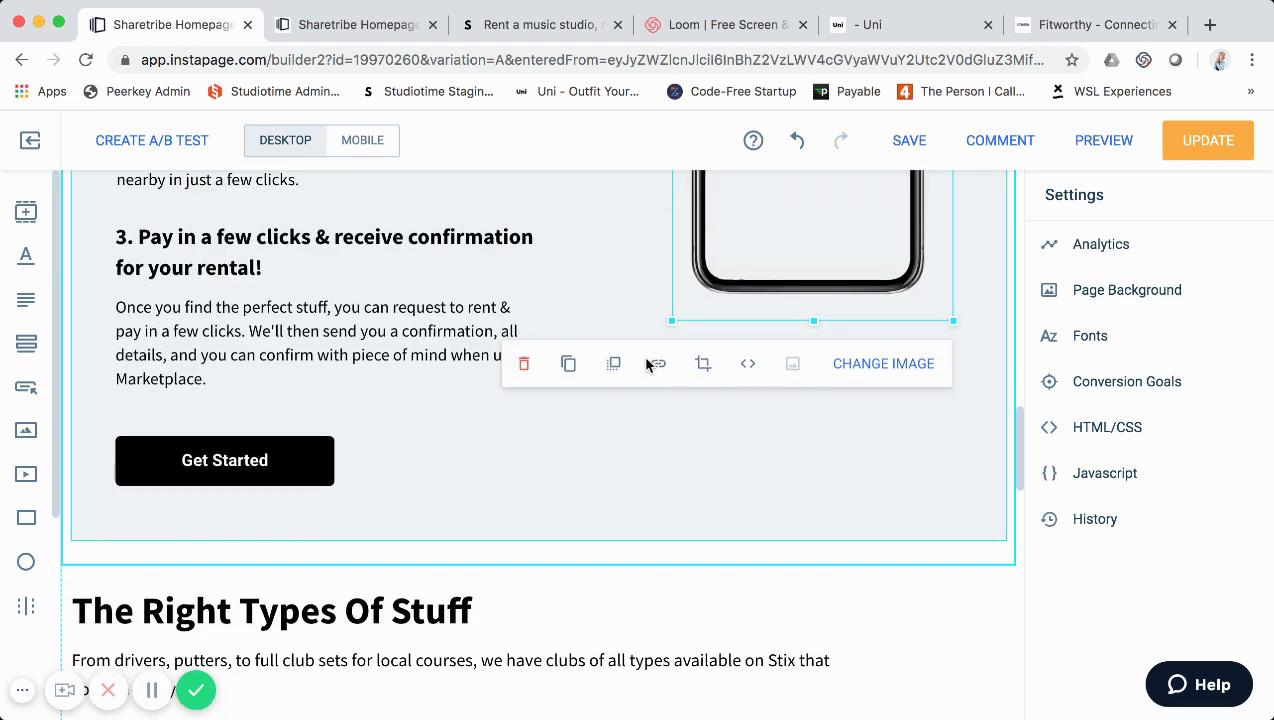
- Examine the "The Right Types Of Stuff" block with its three Stuff boxes and the View all stuff link
scroll(646, 366, down, 1)
scroll(645, 378, up, 3)
scroll(645, 378, down, 2)
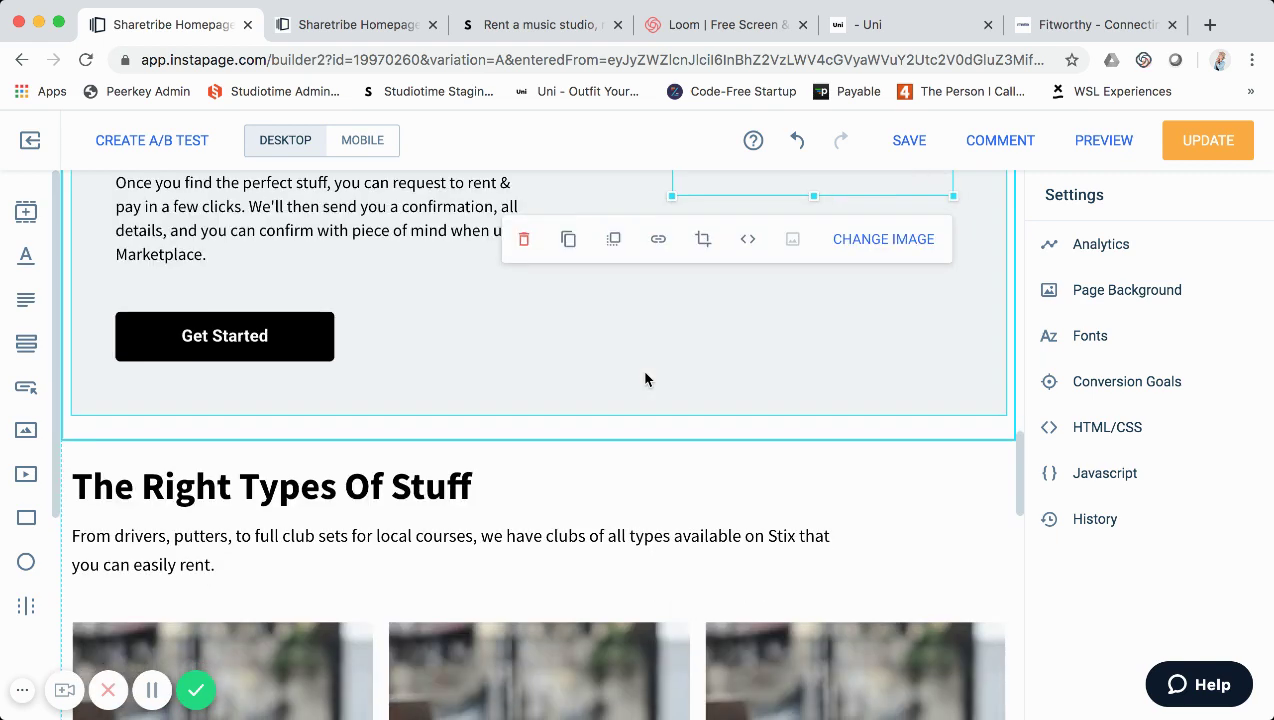
scroll(645, 430, down, 1)
scroll(500, 395, down, 1)
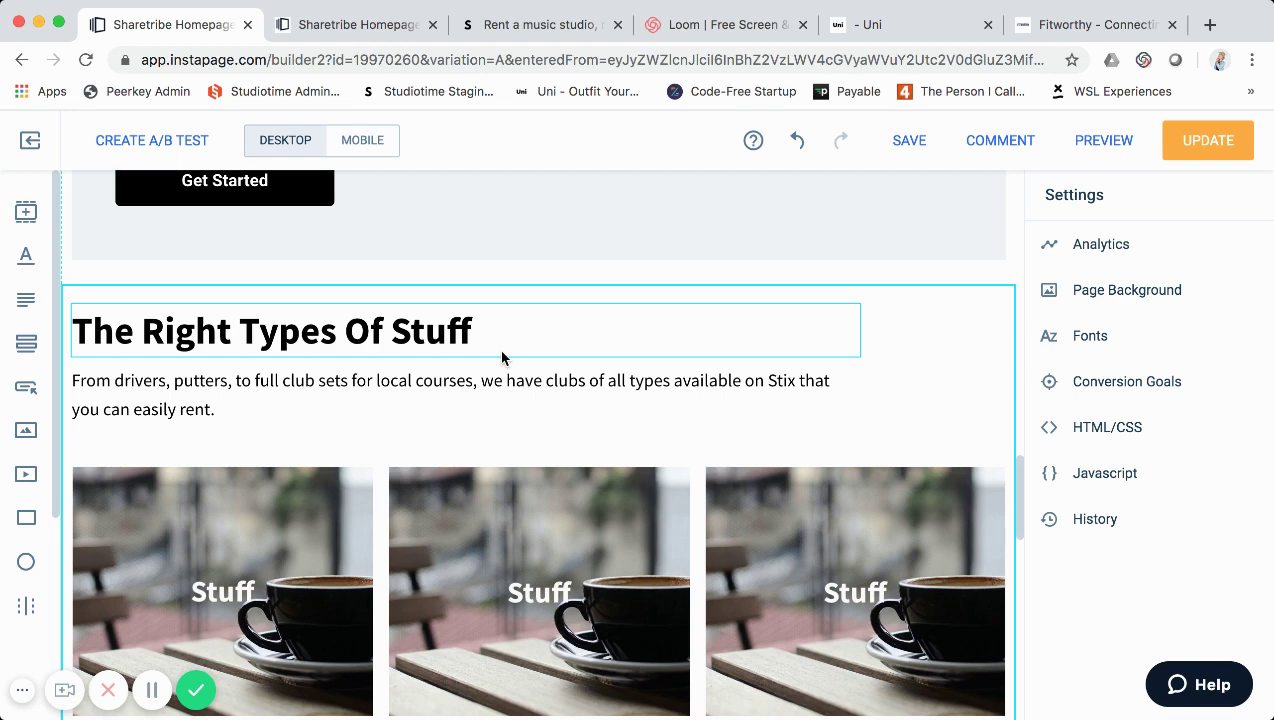
scroll(502, 357, down, 3)
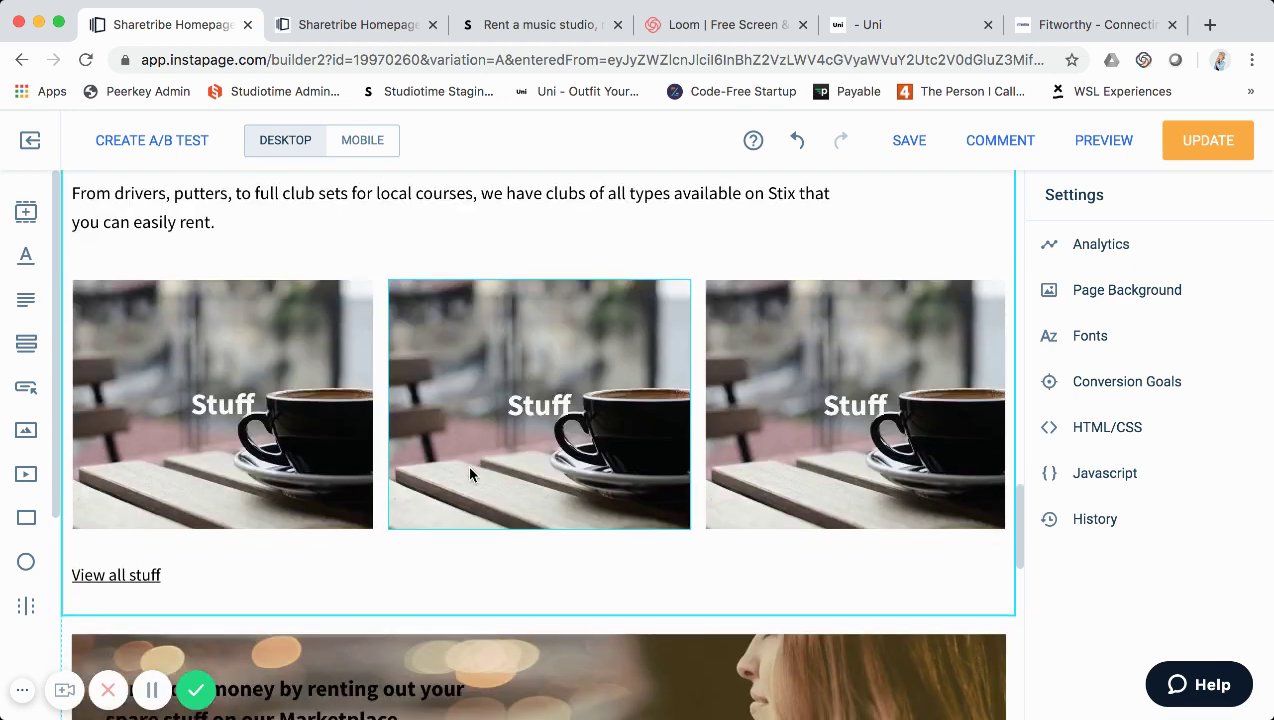
scroll(470, 475, down, 1)
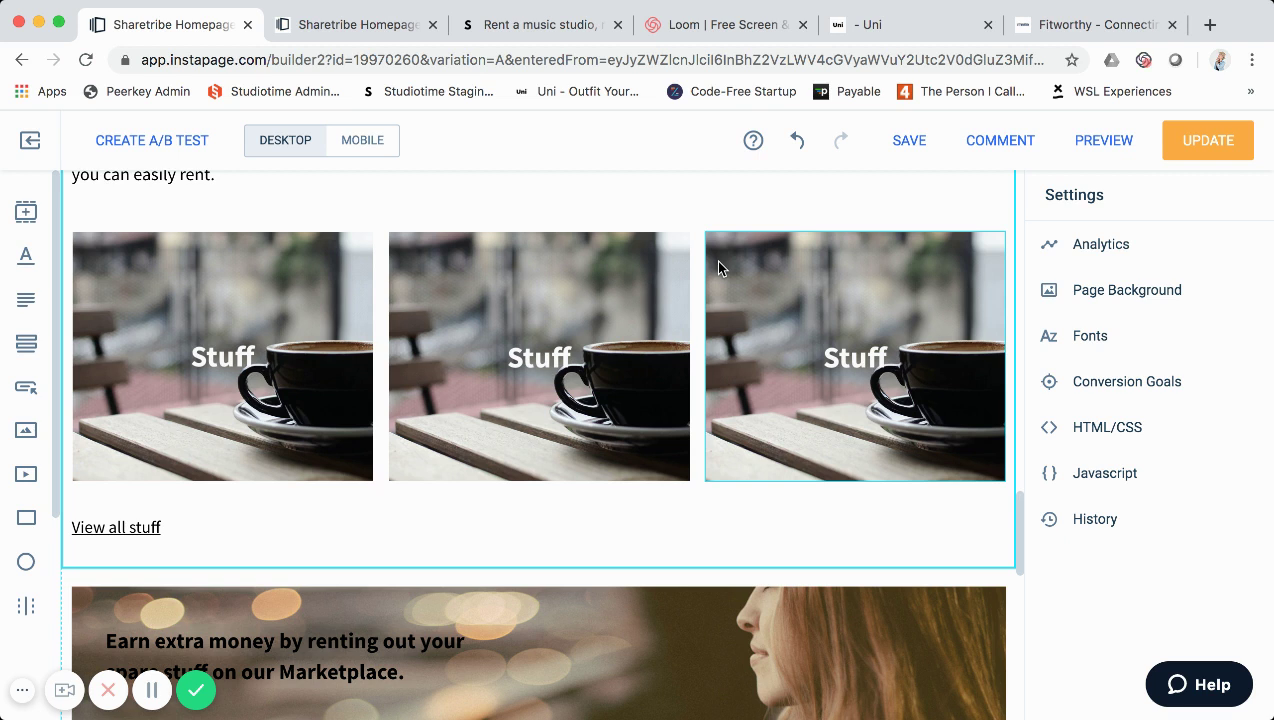
scroll(568, 357, down, 1)
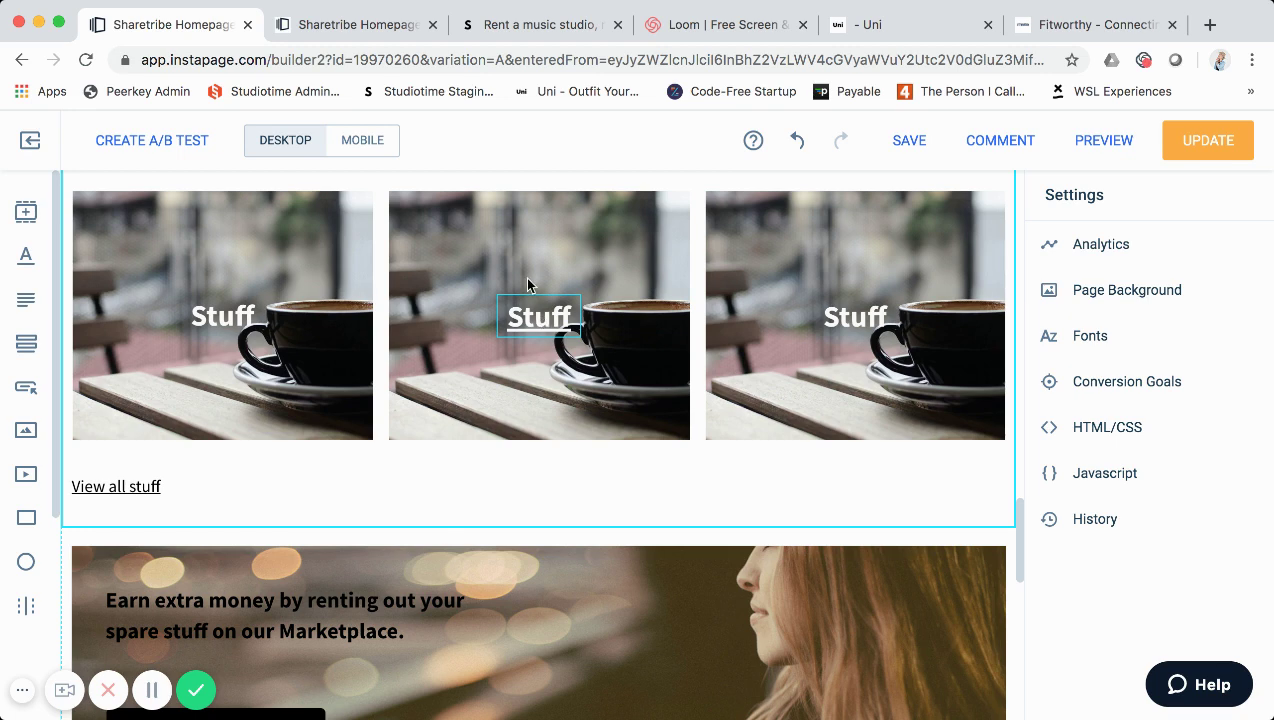
- Switch to the Studiotime site and look at the studio type boxes under "Studios That Are Right For You"
click(530, 27)
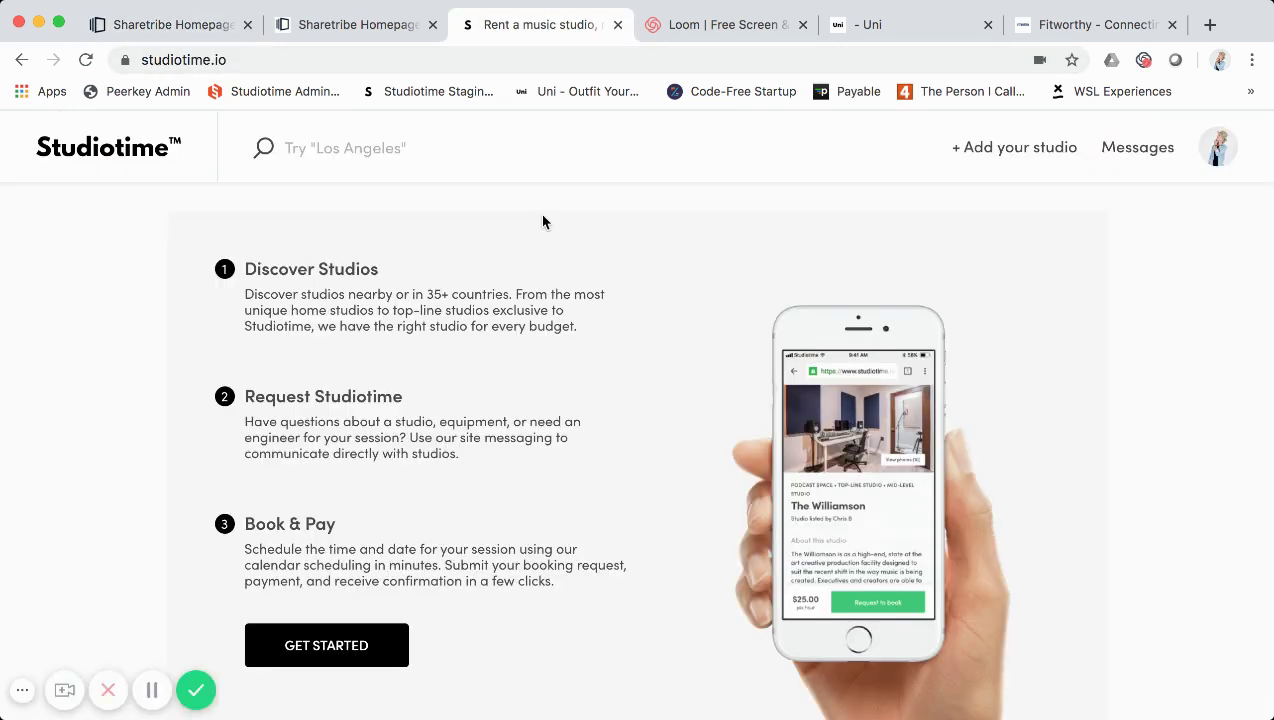
scroll(539, 213, up, 5)
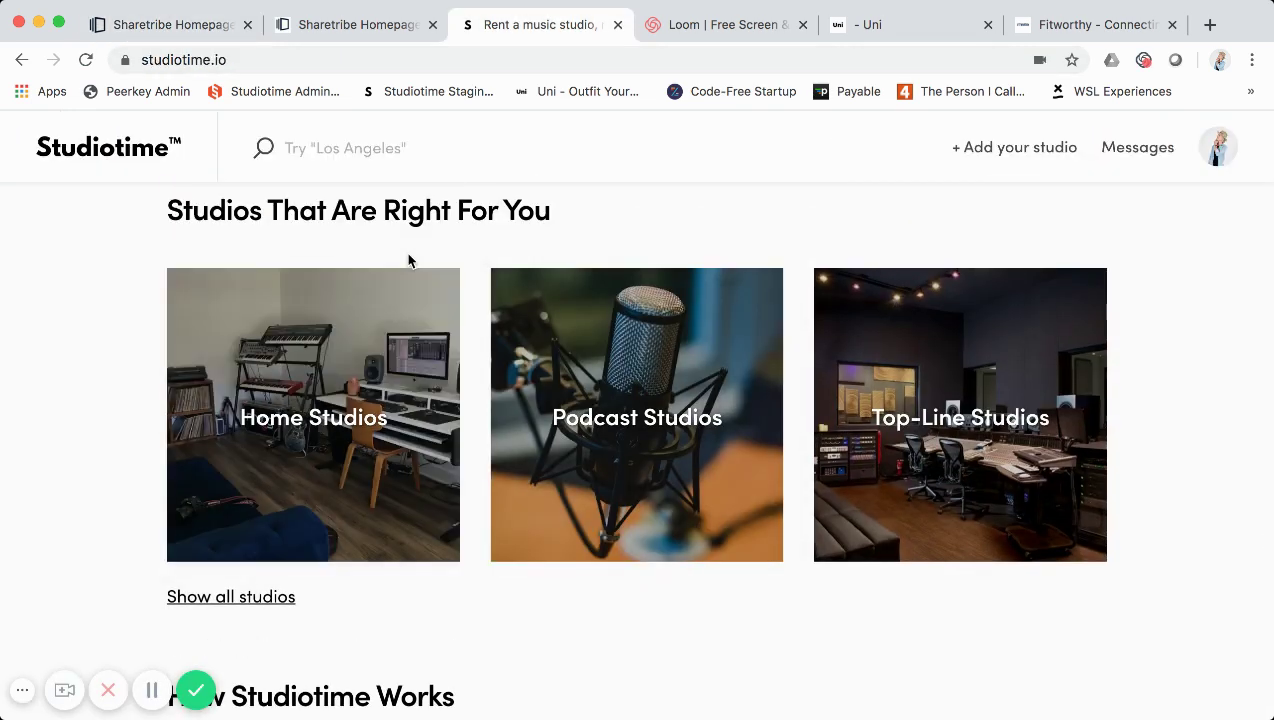
scroll(407, 259, up, 1)
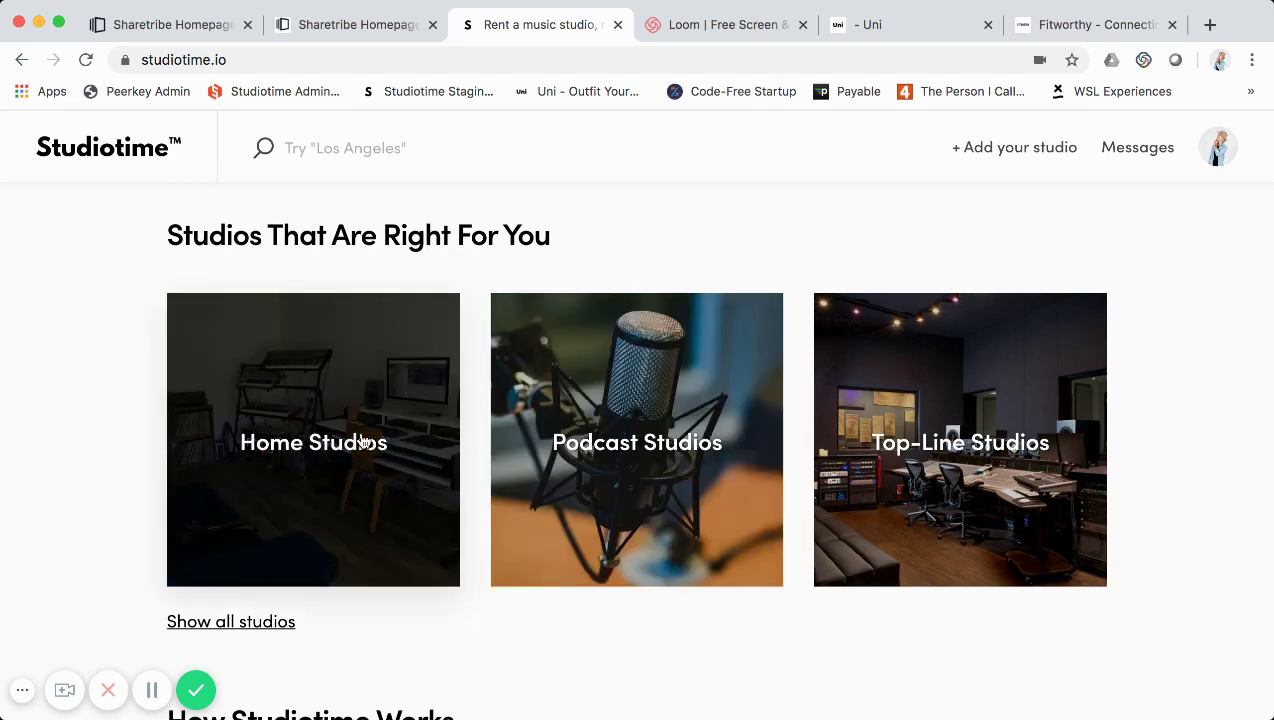
scroll(577, 468, down, 1)
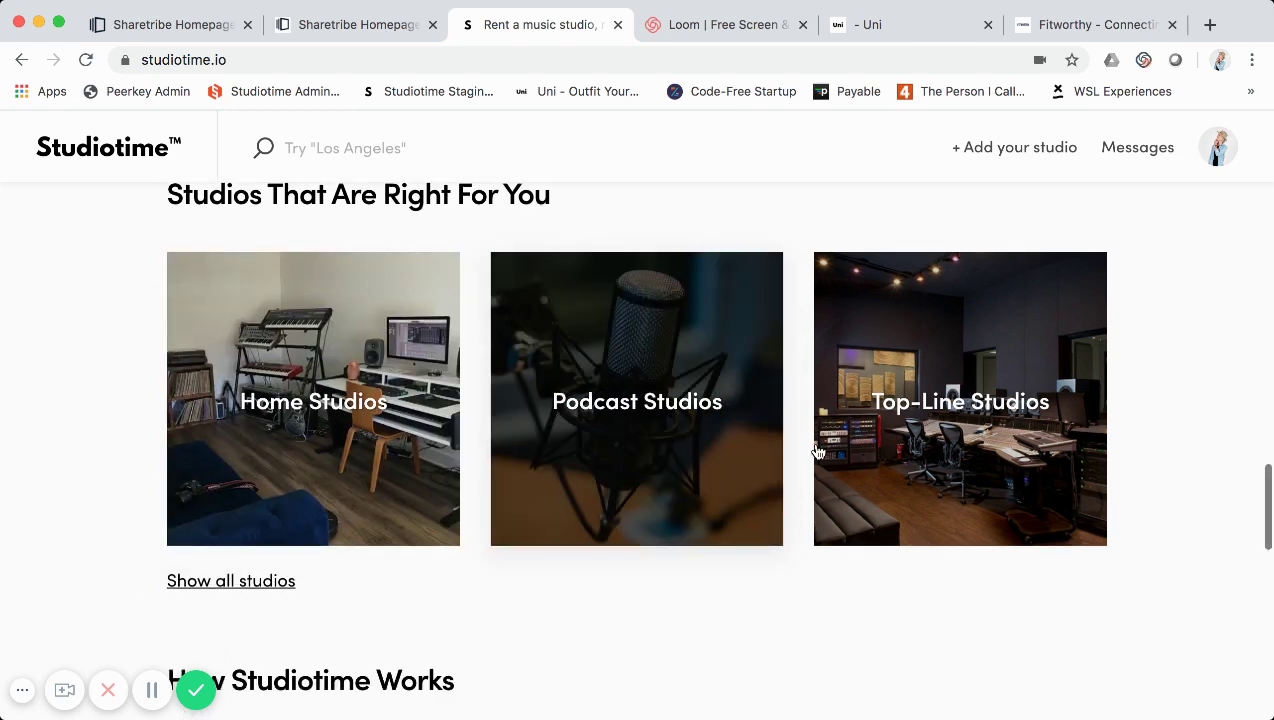
- Return to the Instapage builder and examine the "Earn extra money" banner block with its Learn More button
click(230, 26)
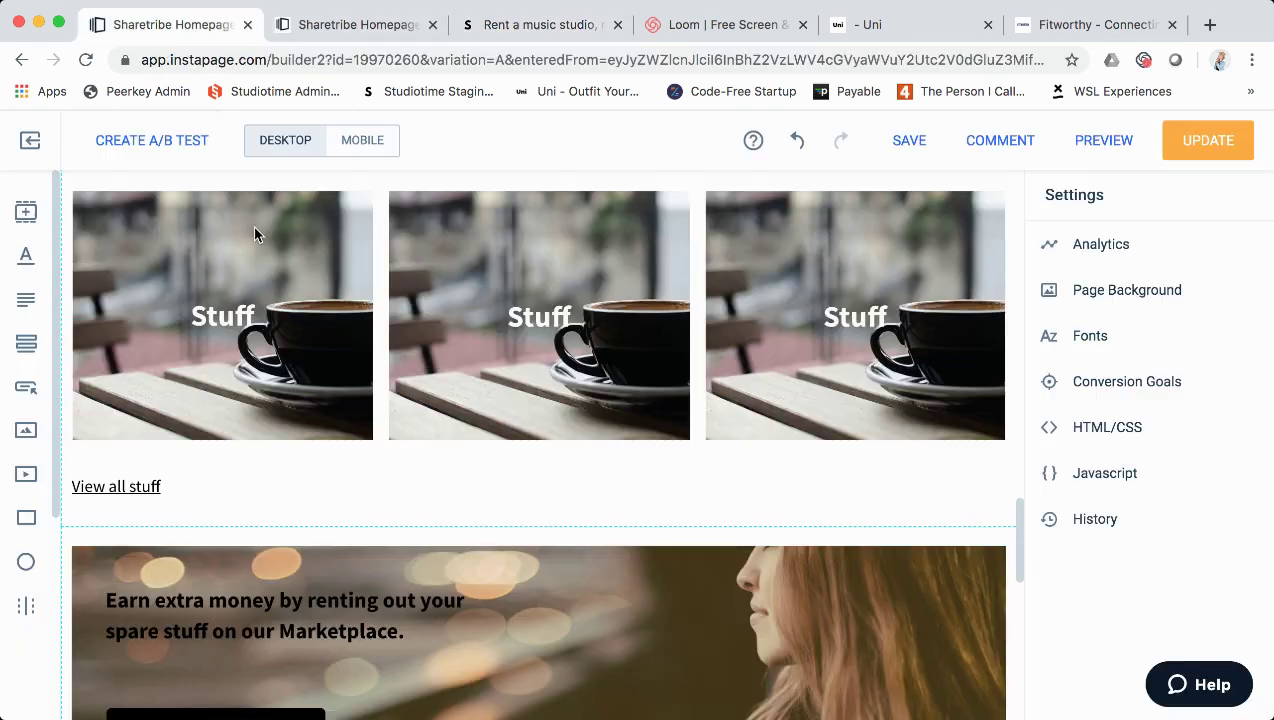
scroll(265, 300, down, 1)
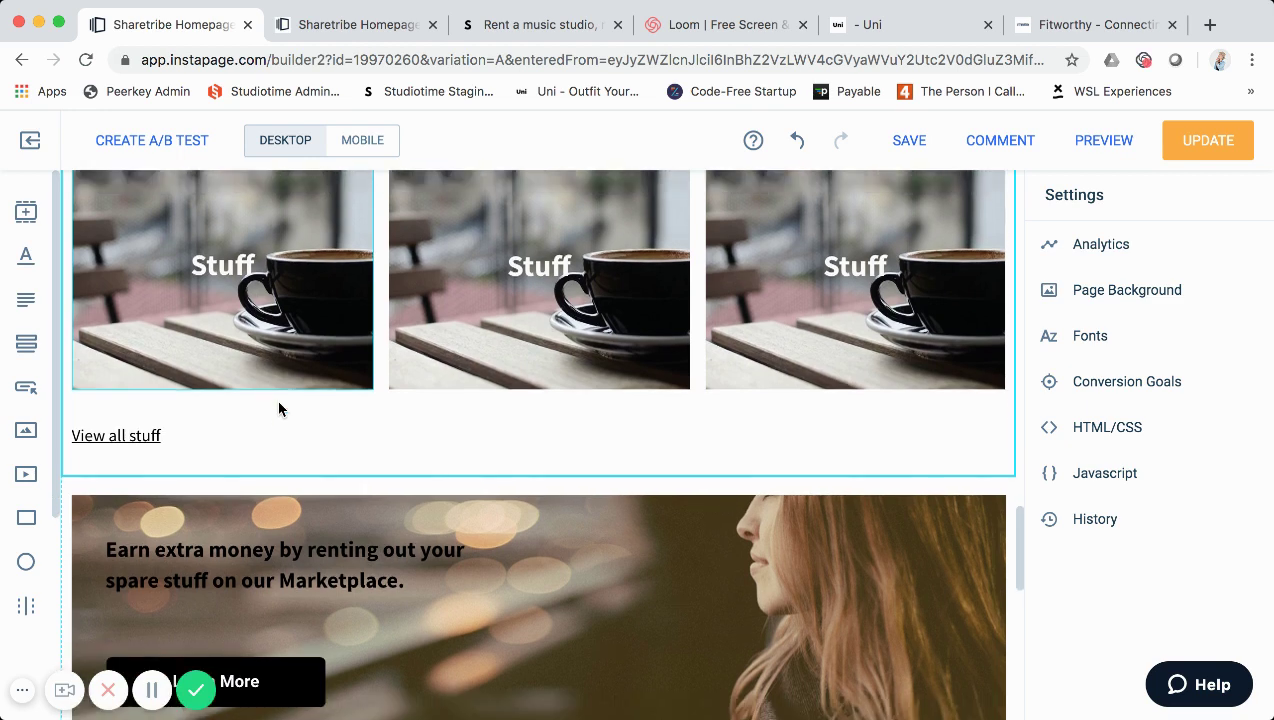
scroll(282, 357, down, 4)
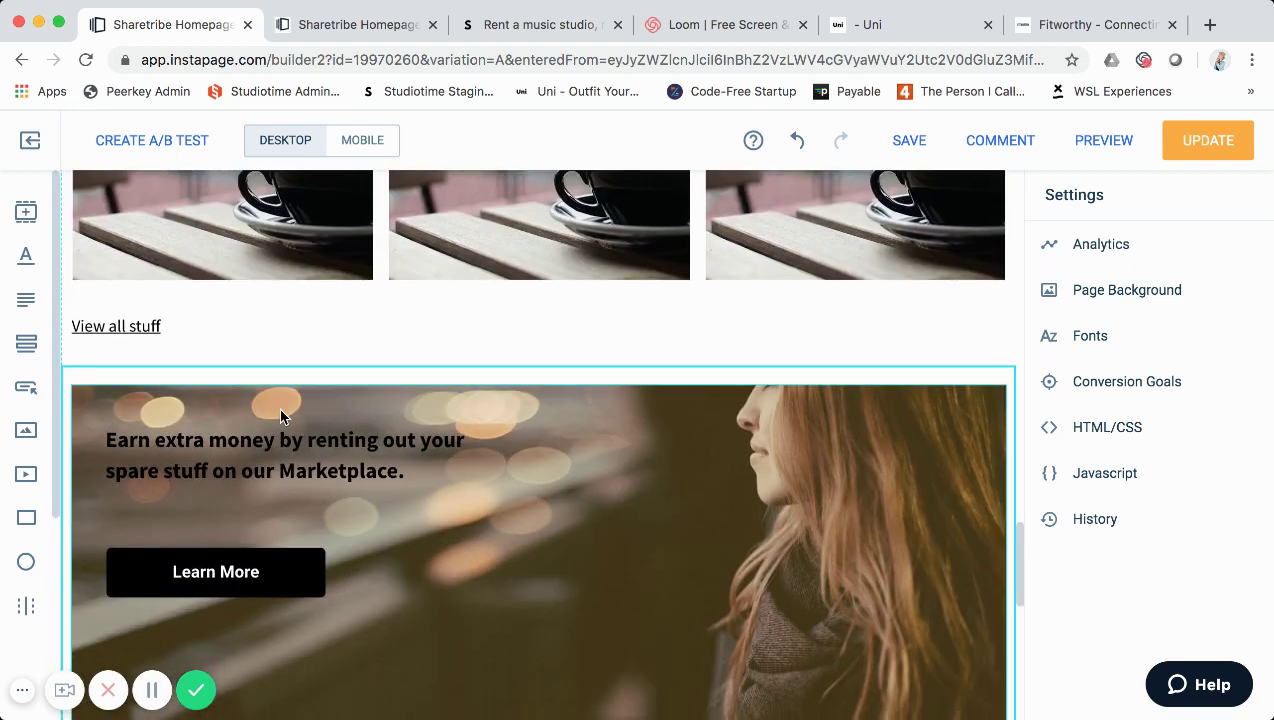
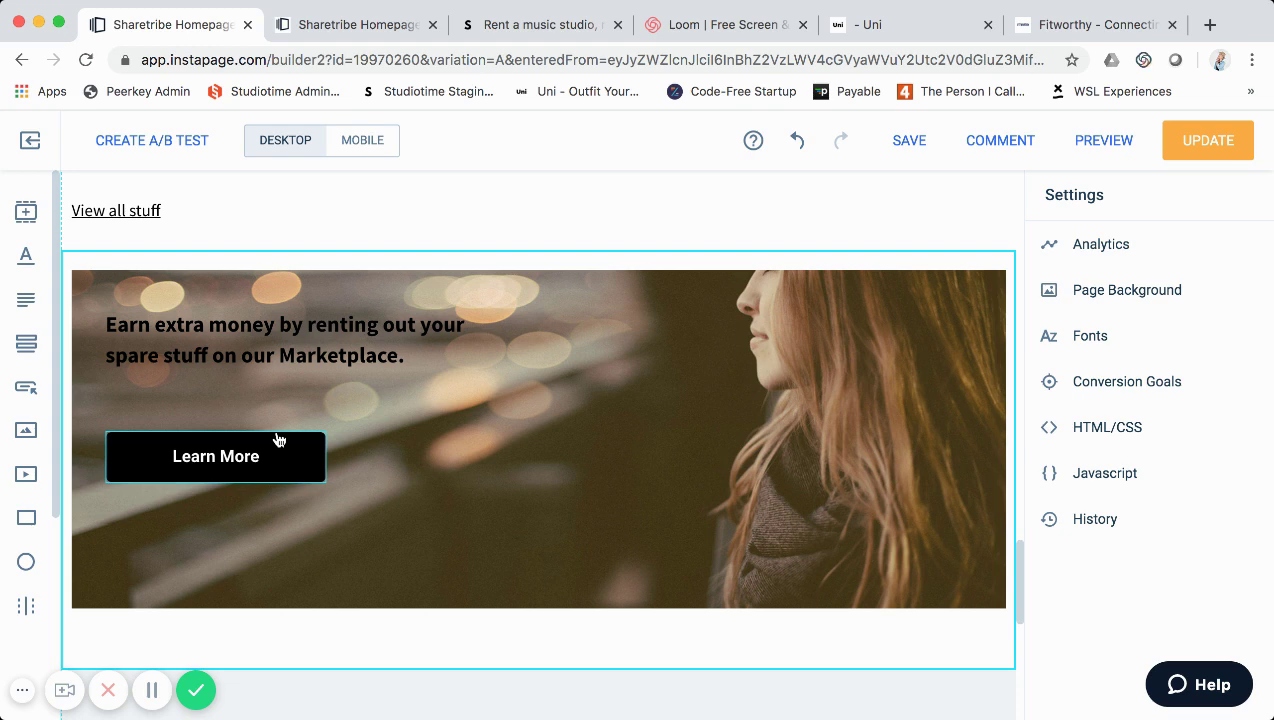
scroll(284, 418, up, 1)
scroll(286, 411, down, 2)
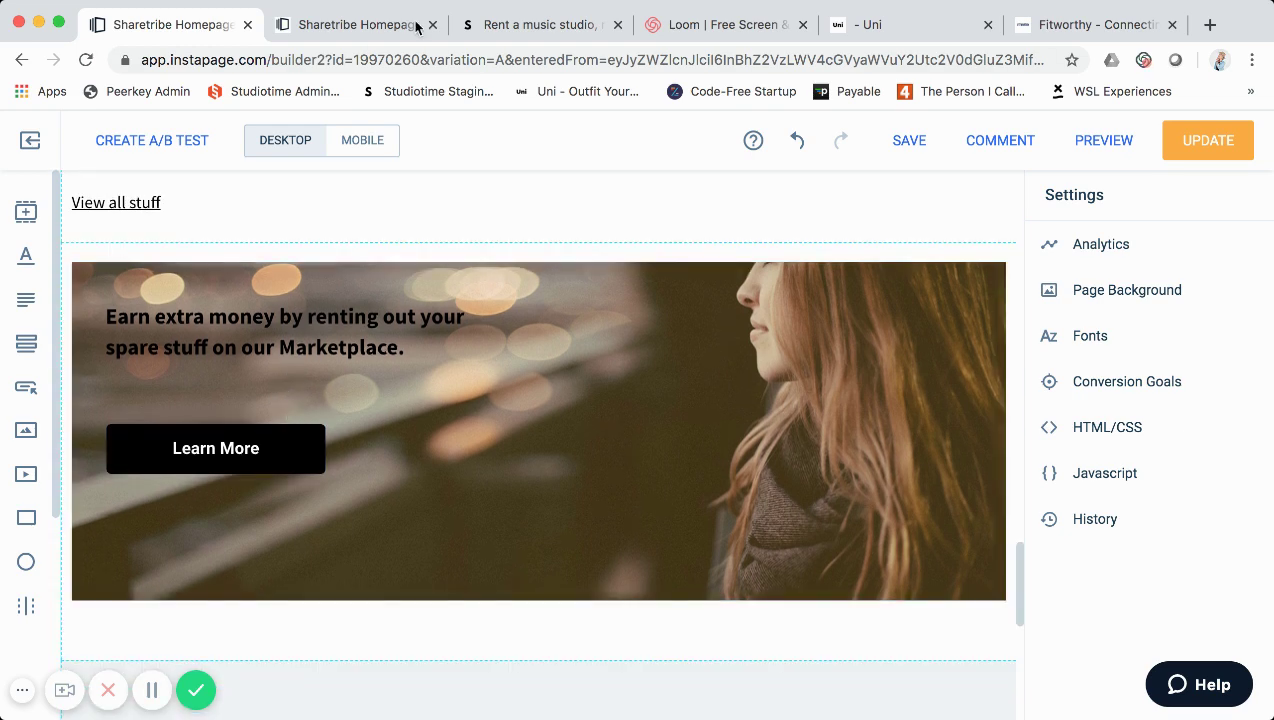
- Switch to the Studiotime site and look through its lower homepage sections for comparison with the banner block
click(490, 25)
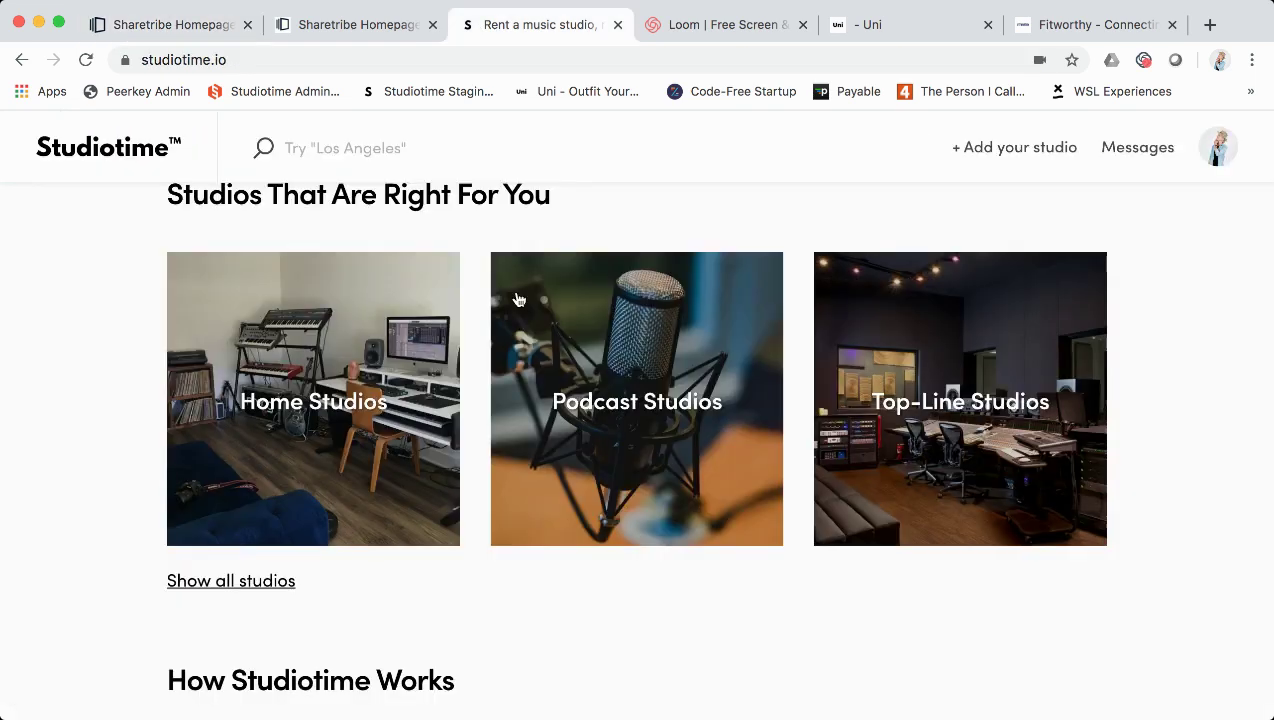
scroll(515, 296, down, 10)
scroll(517, 298, down, 2)
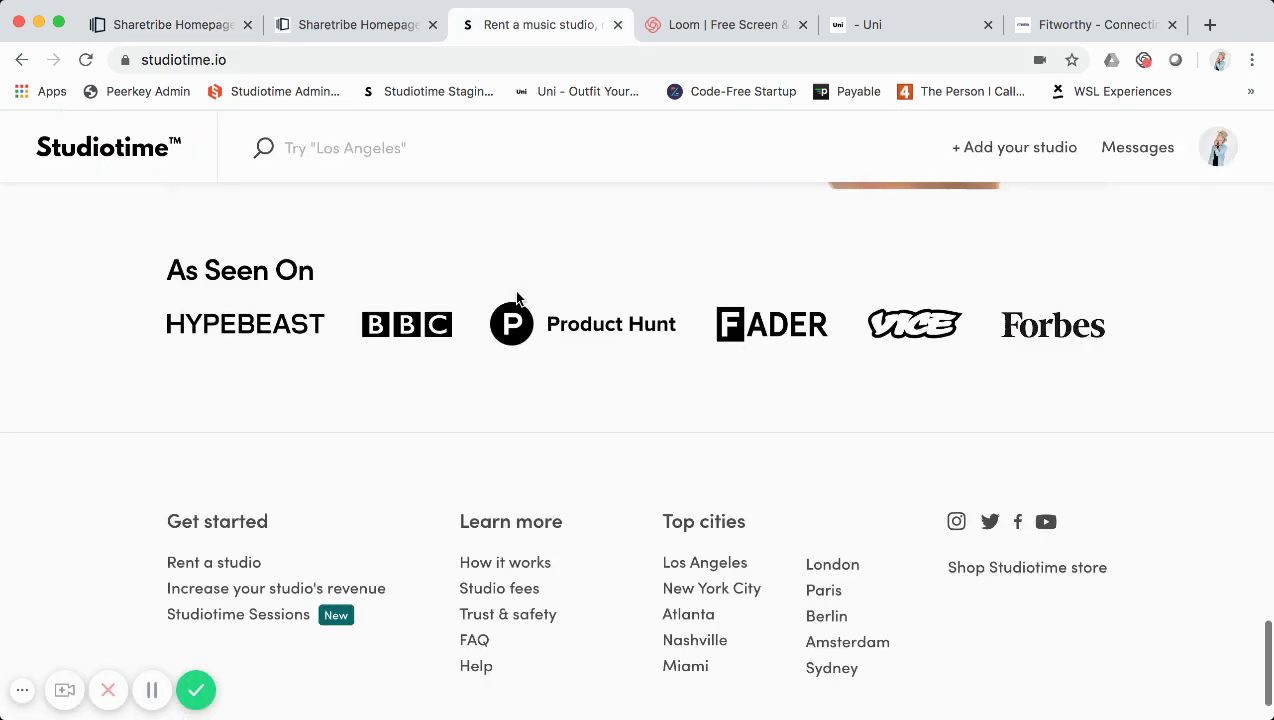
scroll(515, 296, up, 10)
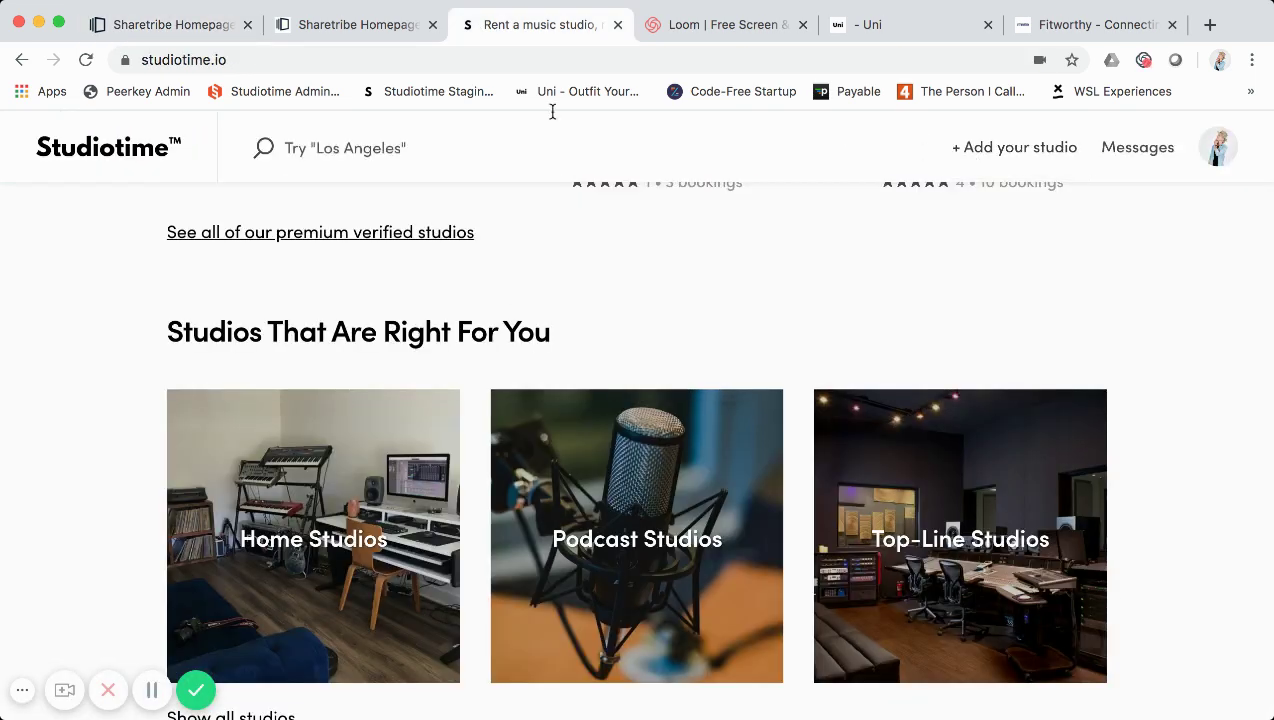
- Switch to the published Sharetribe demo page and examine the "Earn extra money" banner and the section below it
click(355, 25)
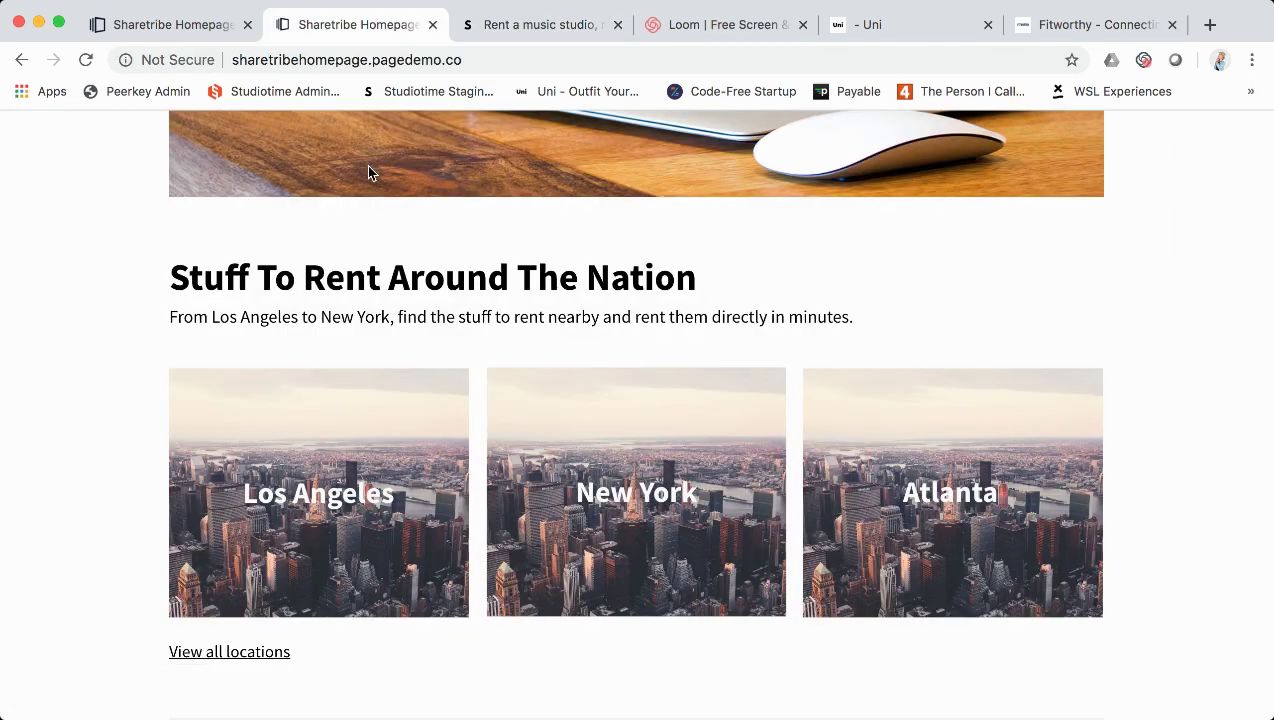
scroll(433, 400, down, 8)
scroll(433, 400, down, 8)
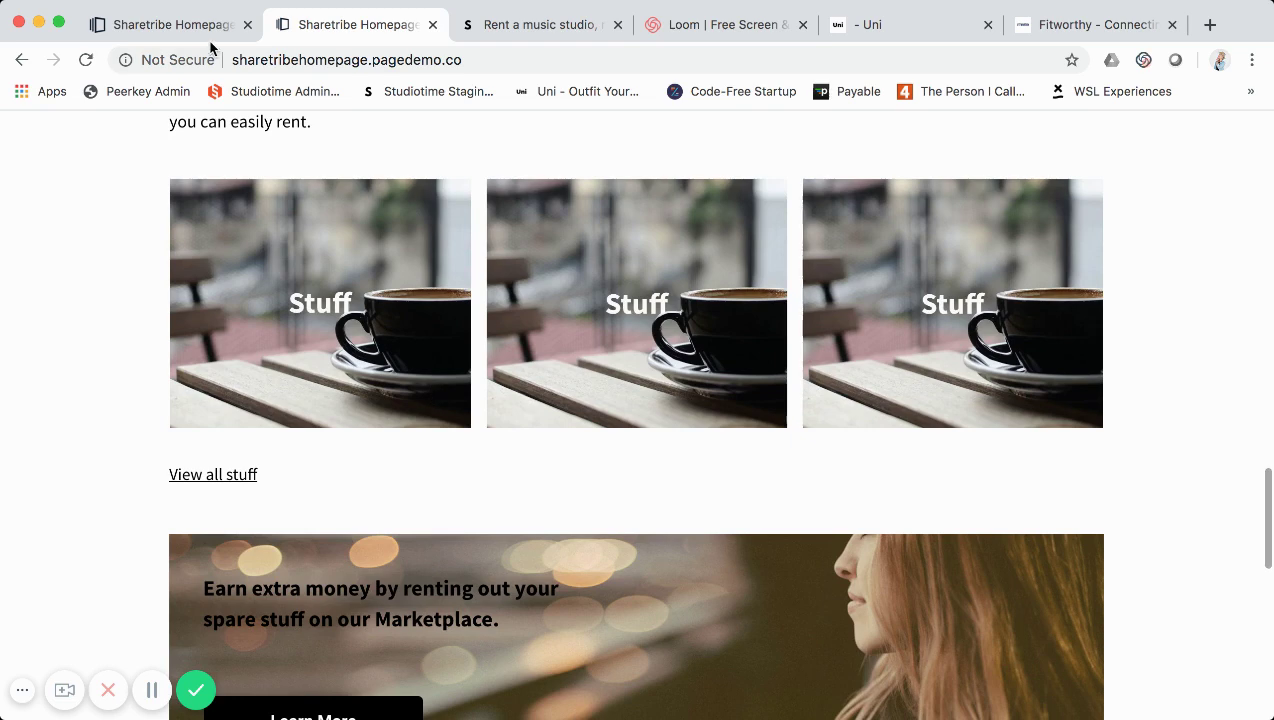
scroll(333, 317, up, 1)
scroll(333, 317, down, 5)
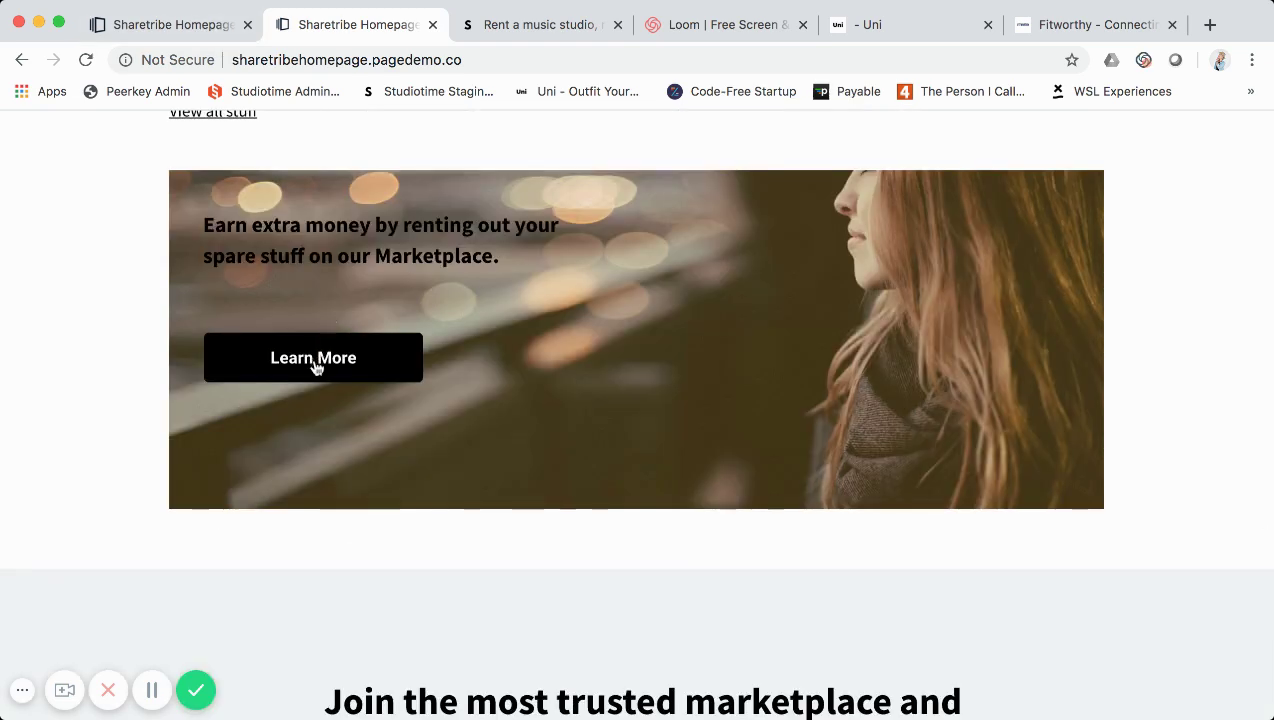
scroll(315, 363, down, 2)
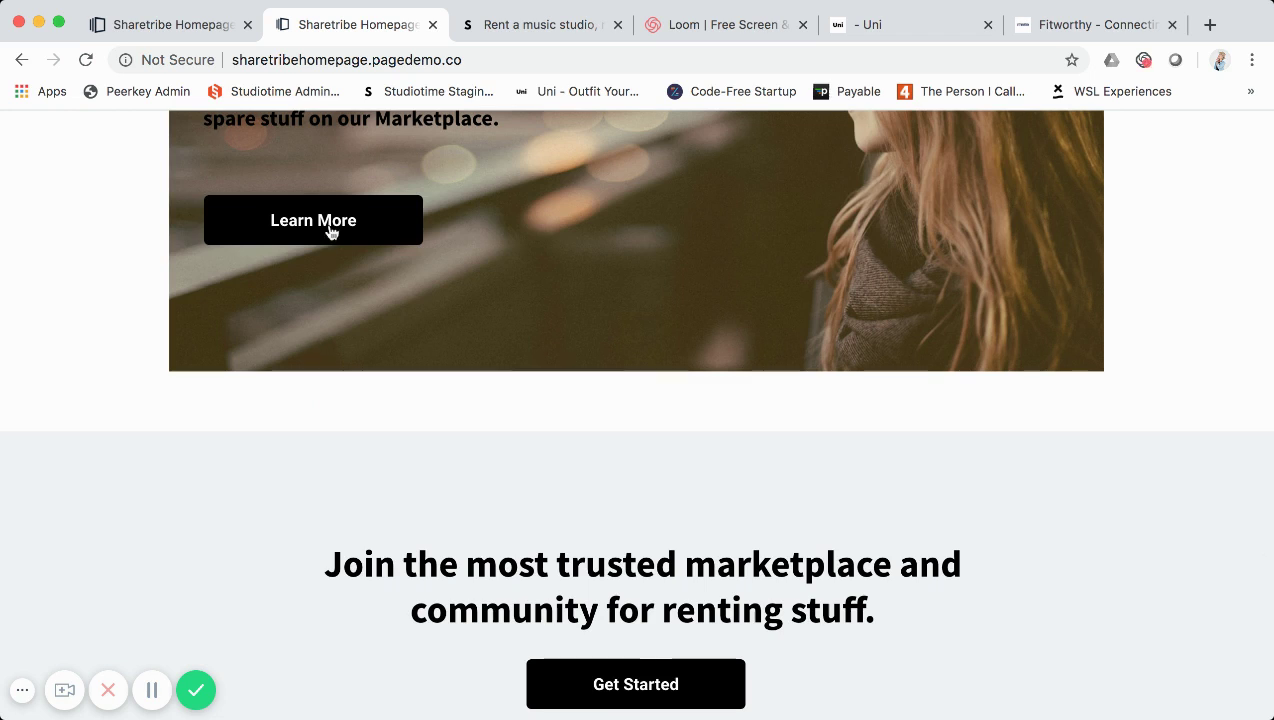
scroll(331, 233, down, 1)
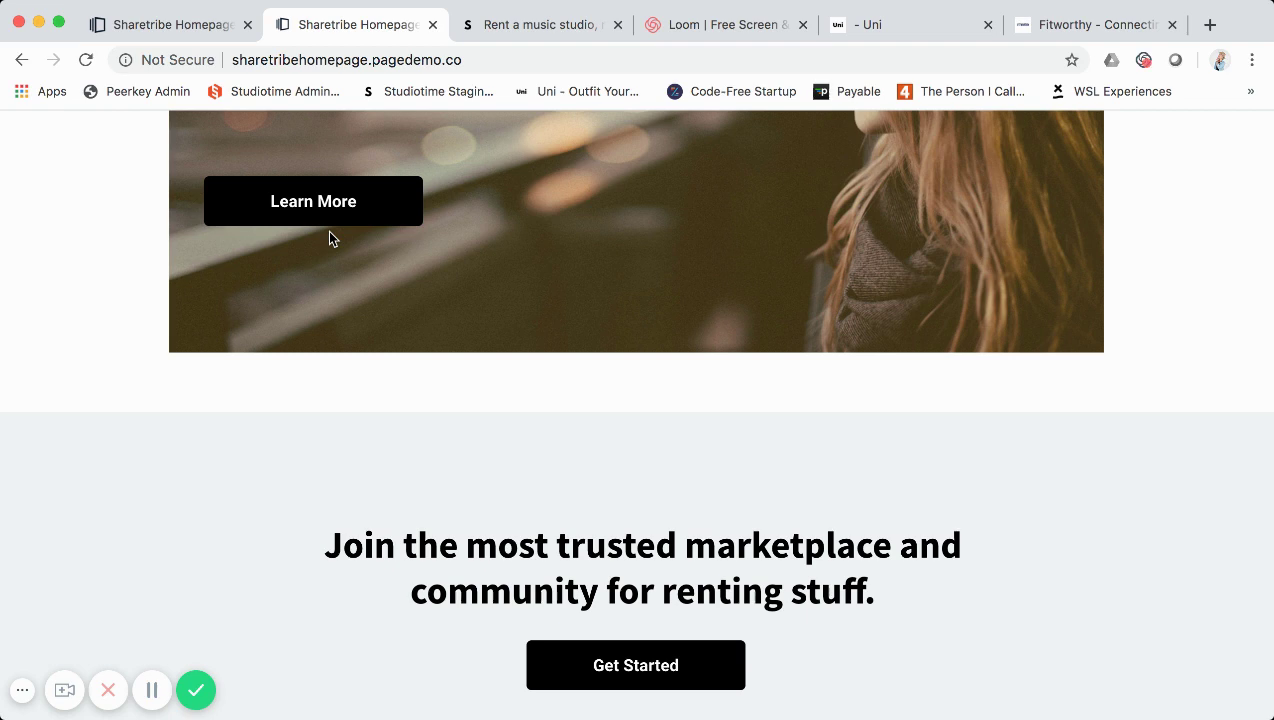
scroll(361, 176, up, 3)
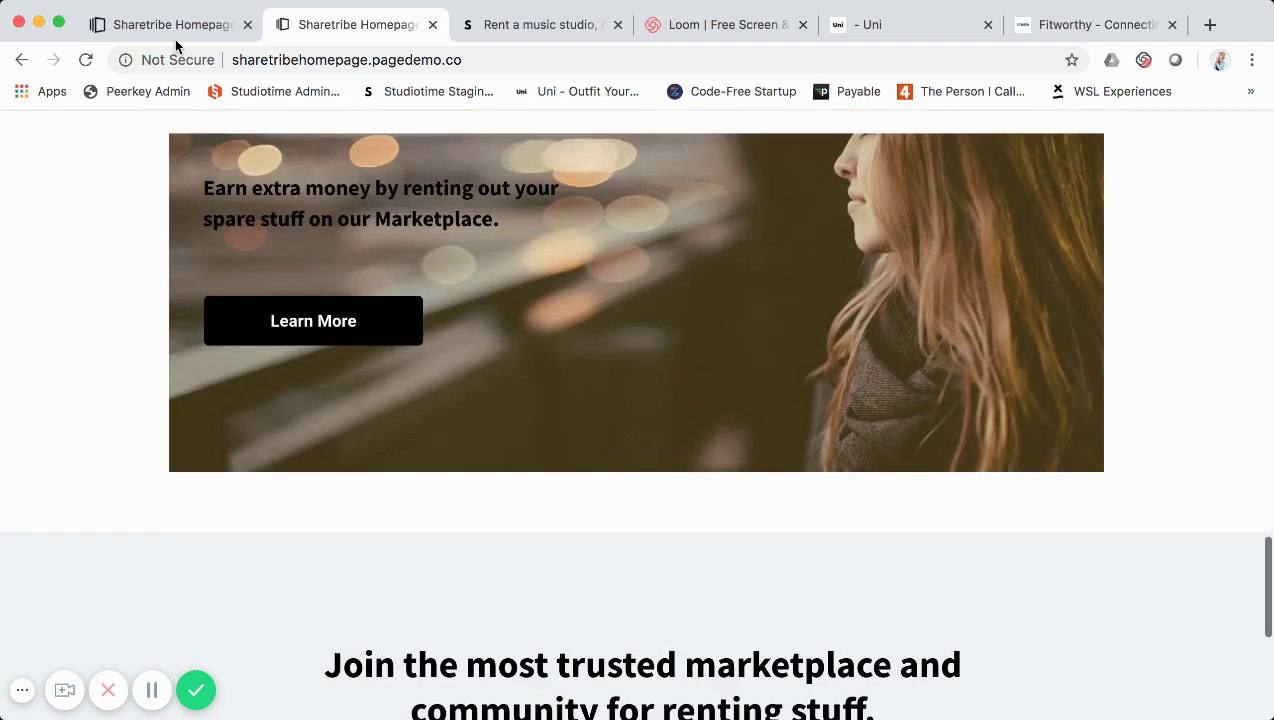
- Return to the Instapage builder, delete the "Earn extra money" banner block, and check how the neighbouring blocks fit together
click(175, 33)
scroll(340, 350, down, 5)
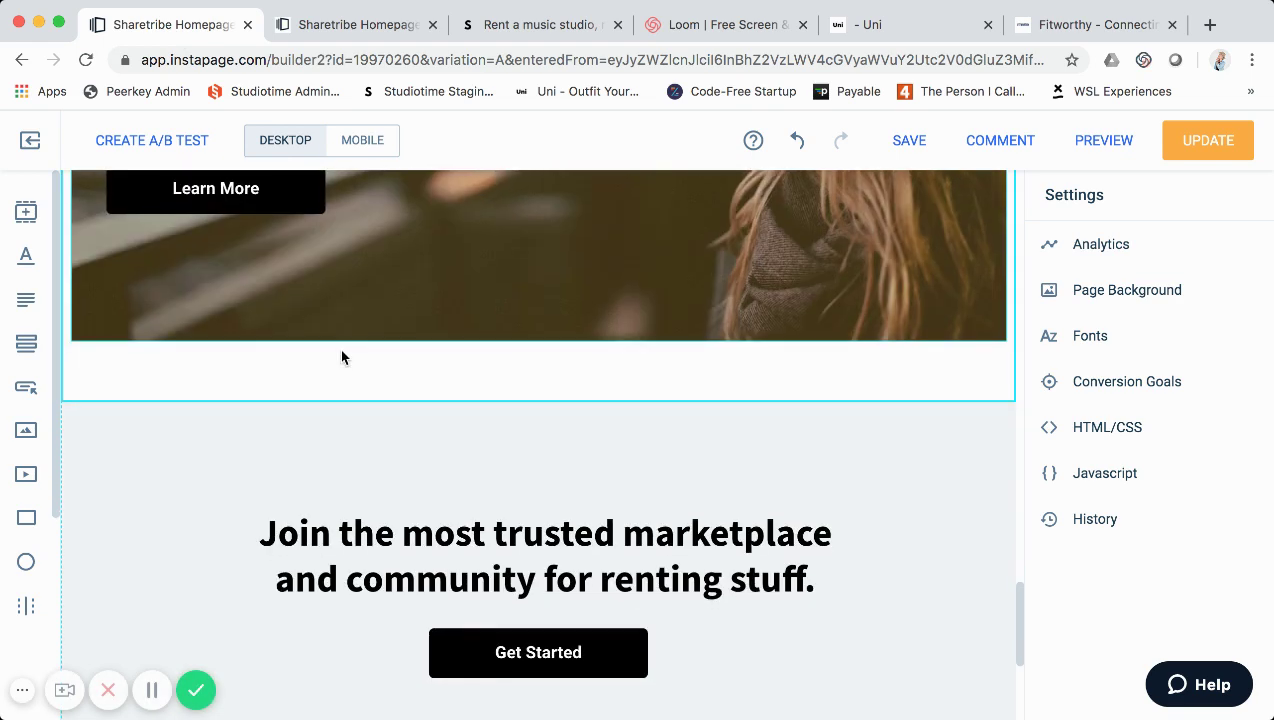
scroll(337, 337, up, 3)
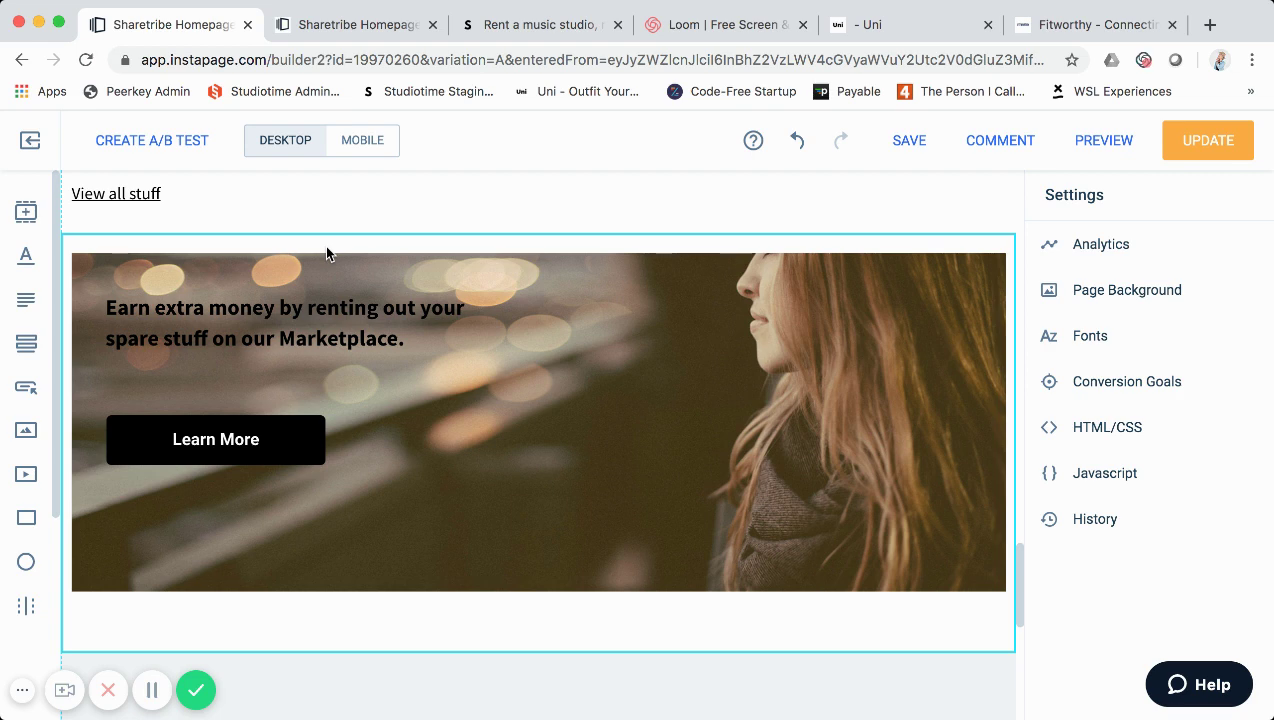
scroll(326, 253, up, 1)
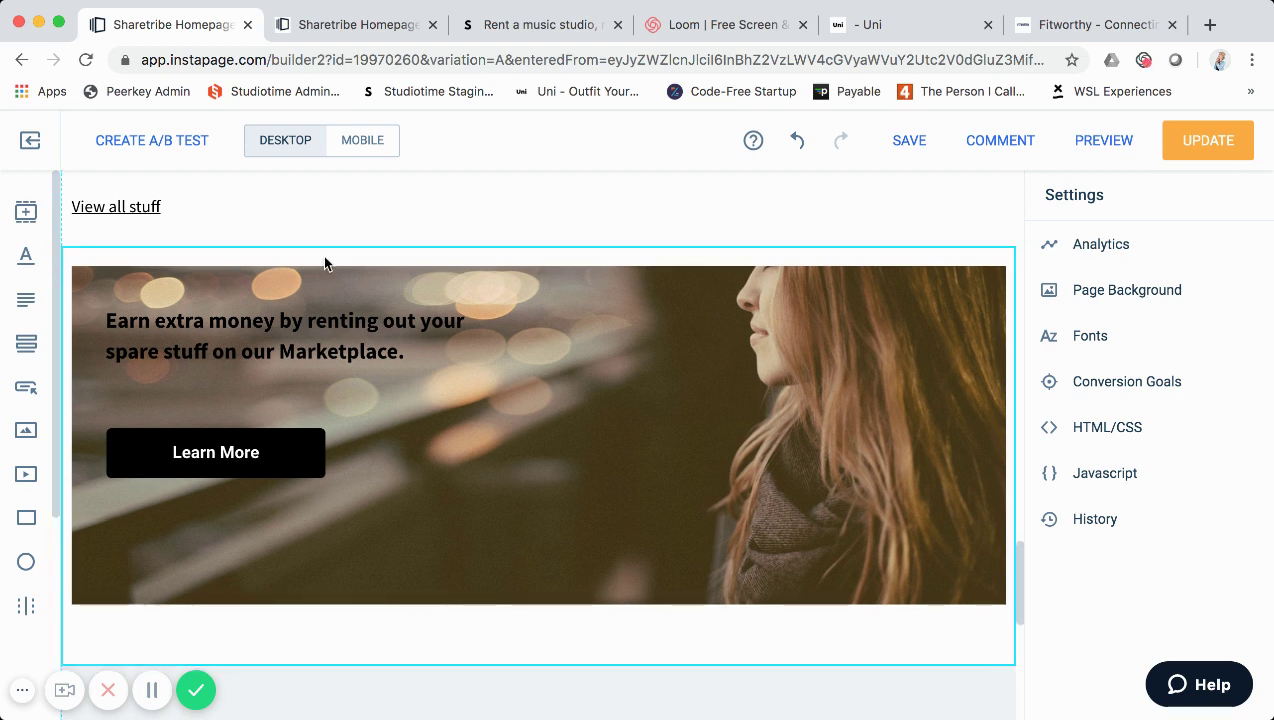
click(194, 289)
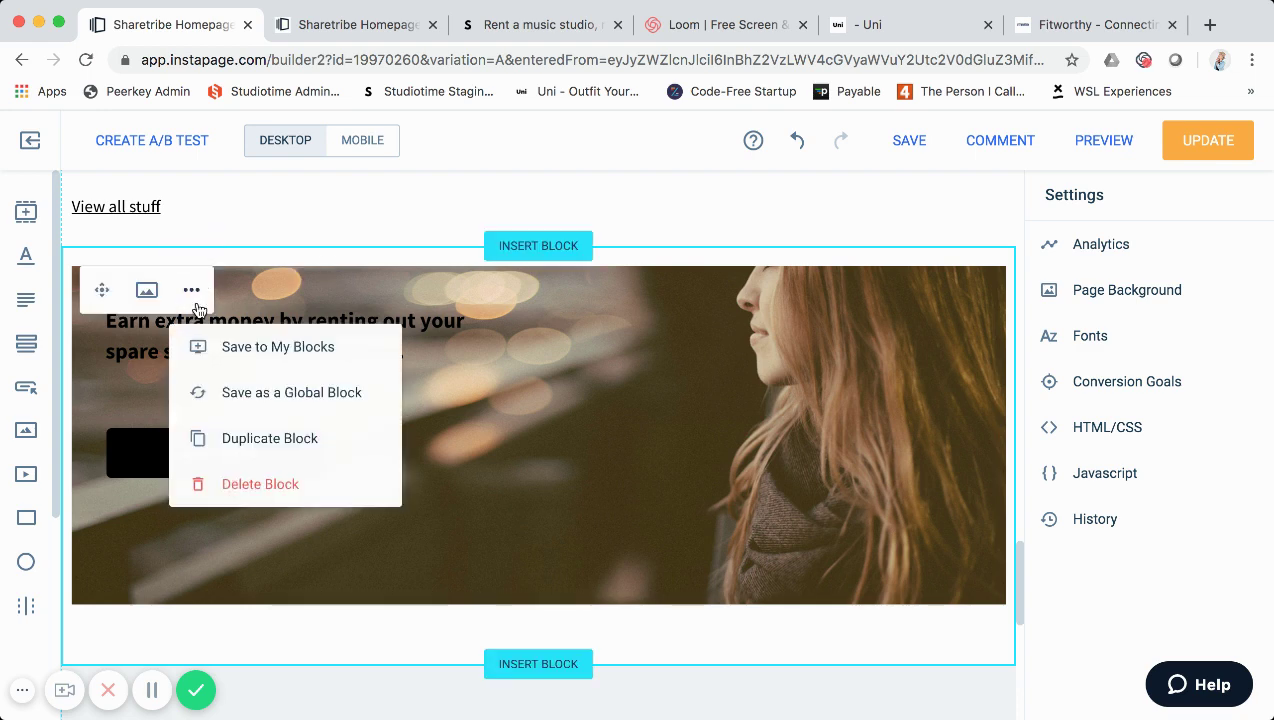
click(240, 484)
scroll(276, 405, up, 3)
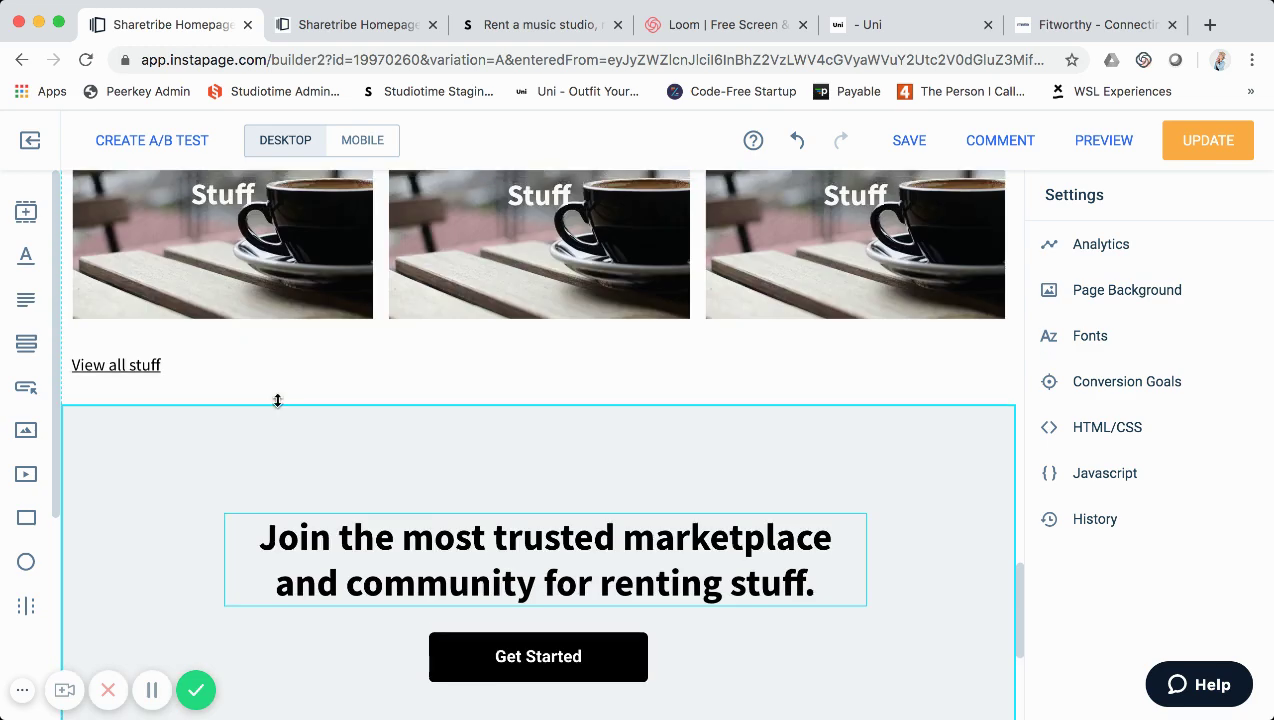
scroll(277, 399, up, 2)
scroll(277, 400, down, 5)
scroll(288, 440, down, 1)
scroll(284, 380, up, 2)
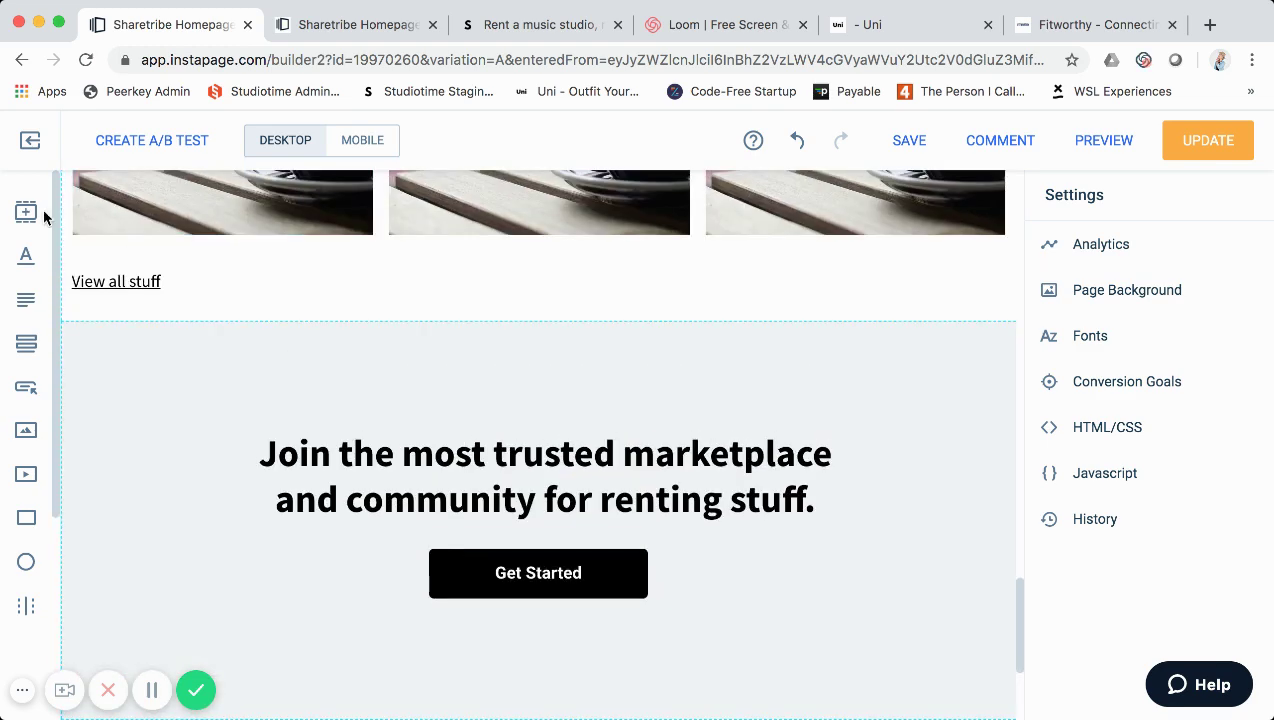
- Undo the deletion of the "Earn extra money" banner block
click(797, 145)
scroll(847, 441, down, 3)
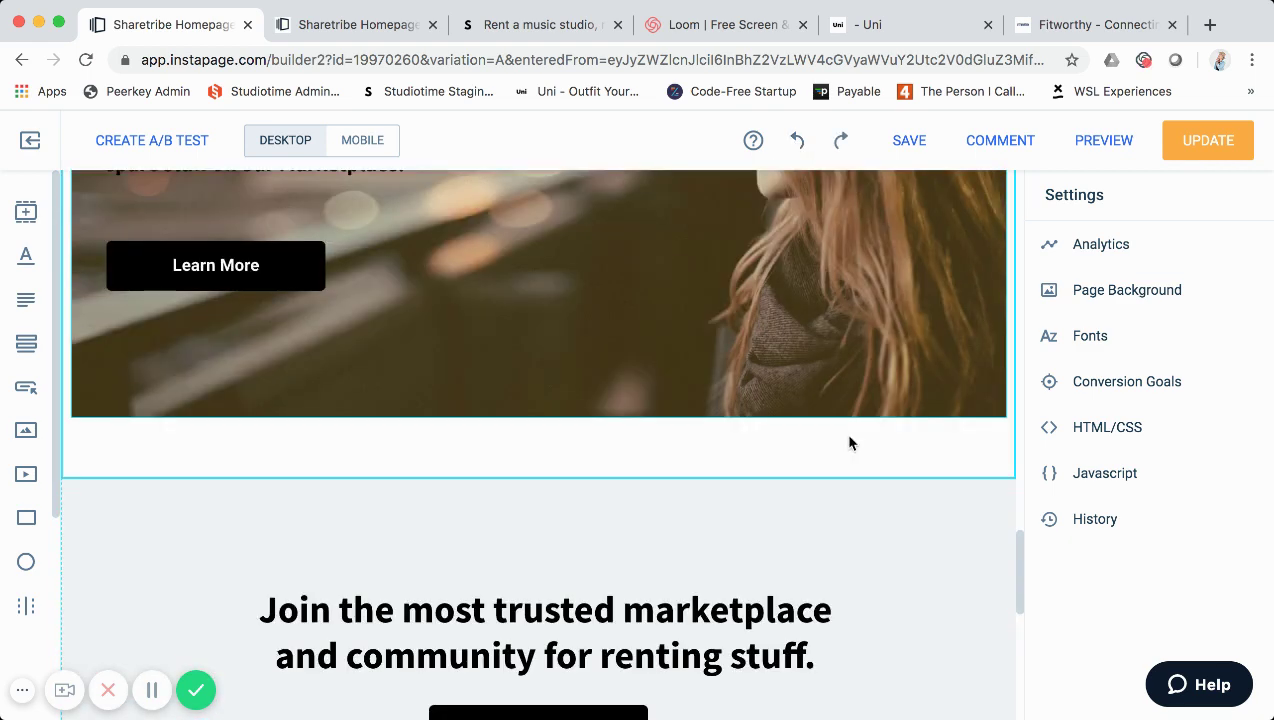
scroll(847, 435, down, 2)
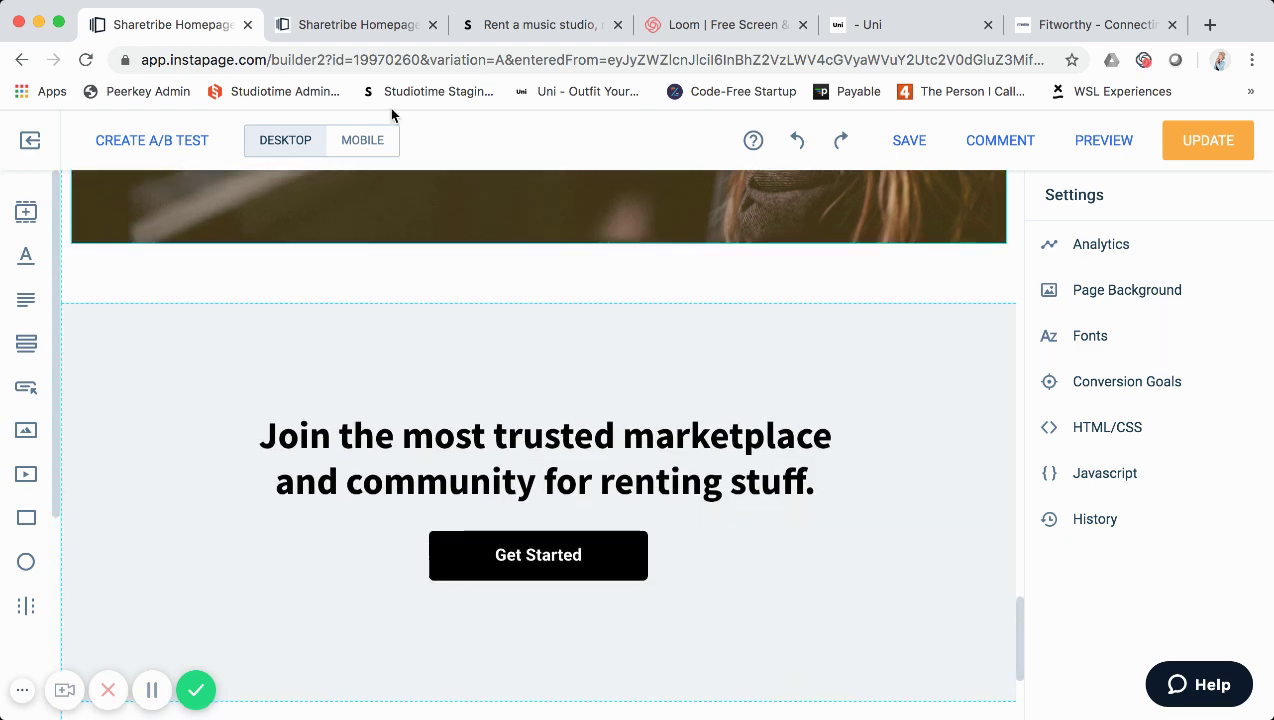
- Switch to the published demo page and compare the Learn More banner with the "Join the most trusted marketplace" section
click(365, 35)
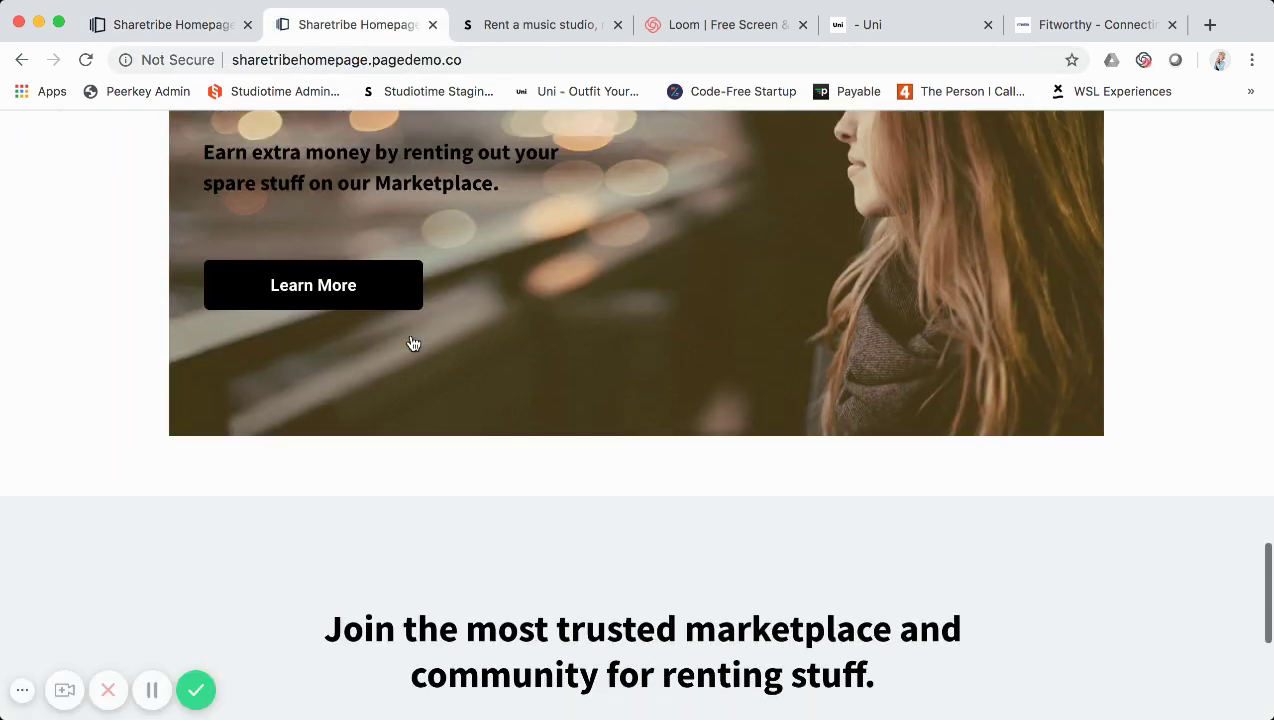
scroll(413, 341, up, 4)
scroll(413, 341, down, 3)
scroll(411, 340, down, 3)
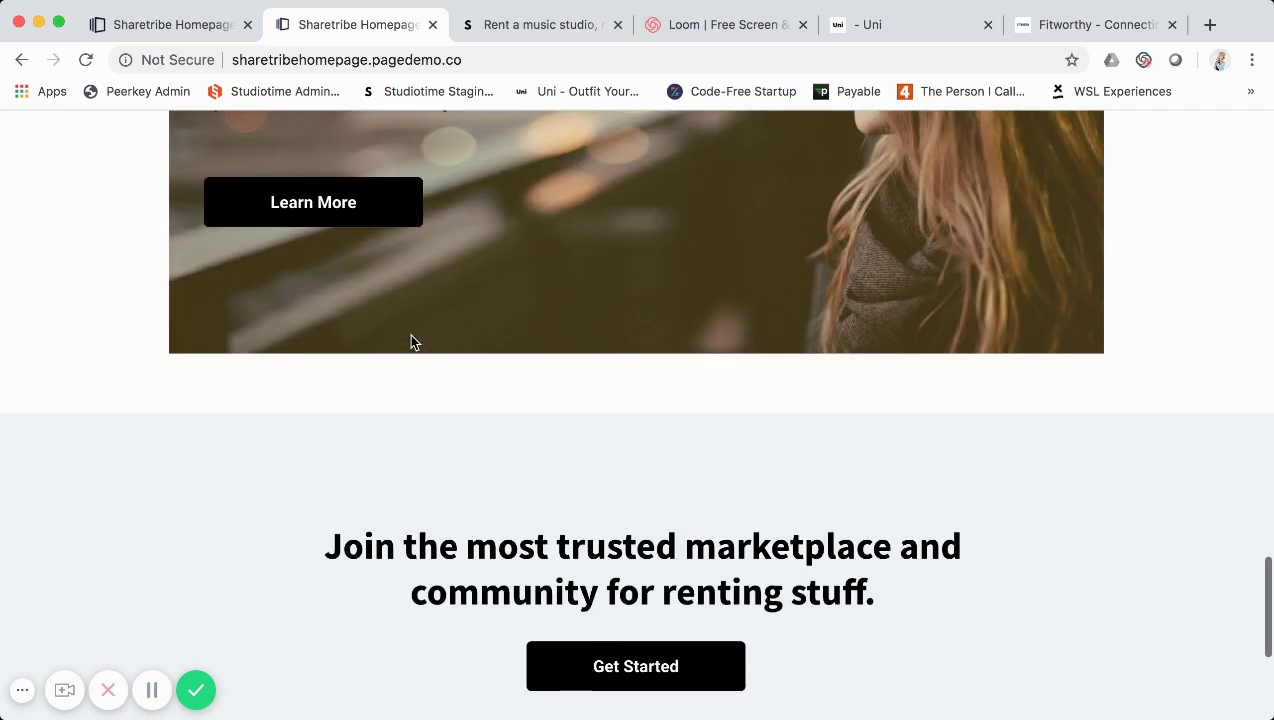
scroll(411, 340, up, 4)
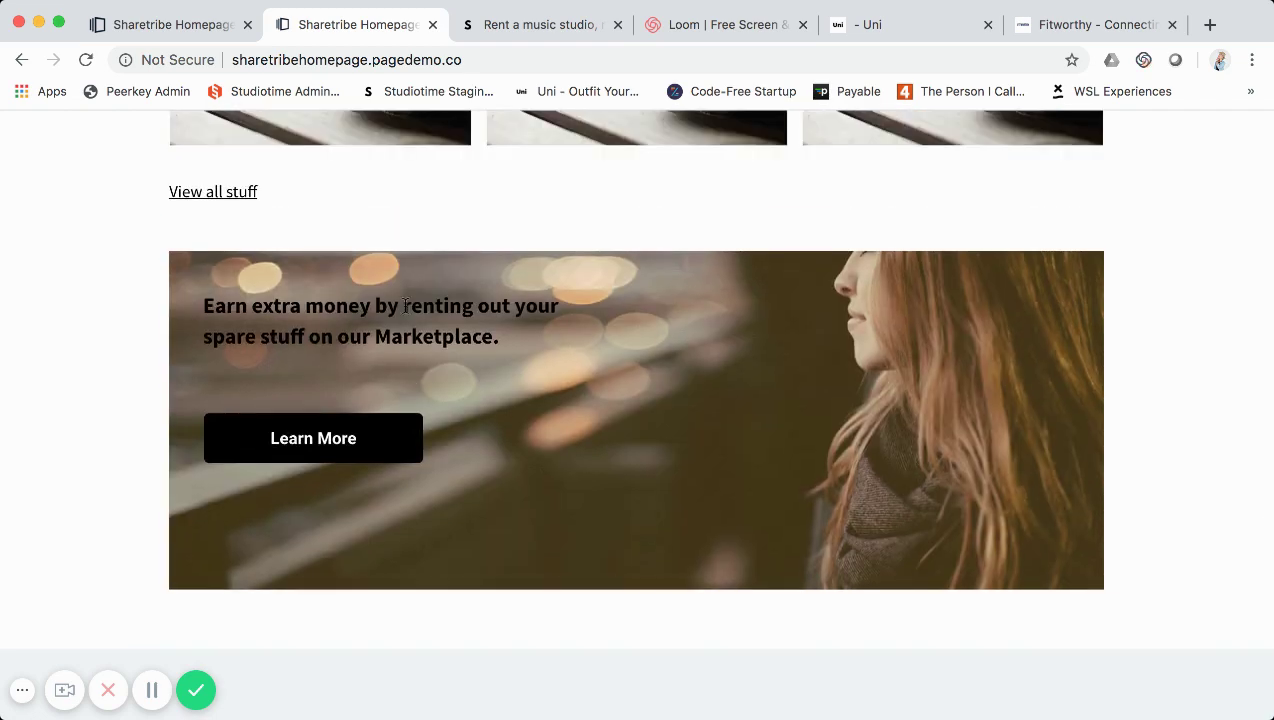
scroll(405, 306, down, 2)
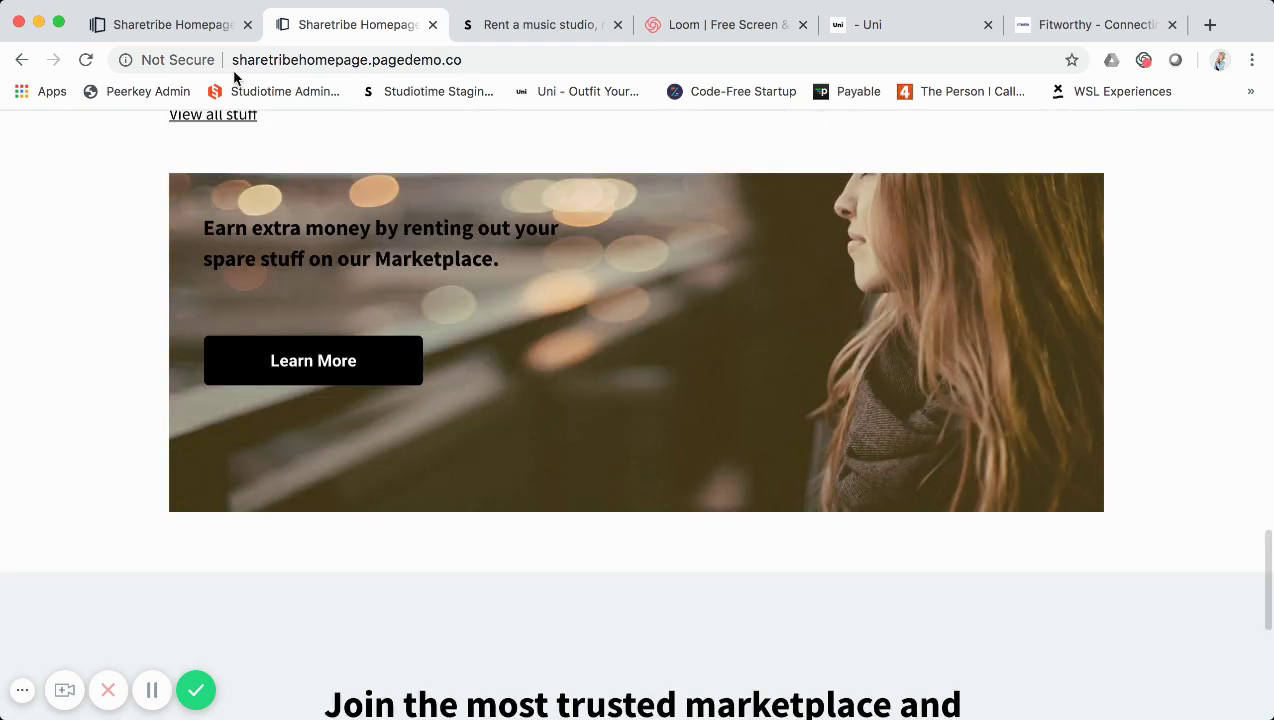
- Return to the Instapage builder and examine the "Join the most trusted marketplace" block and the footer with its links and social icons
click(192, 27)
scroll(378, 446, down, 2)
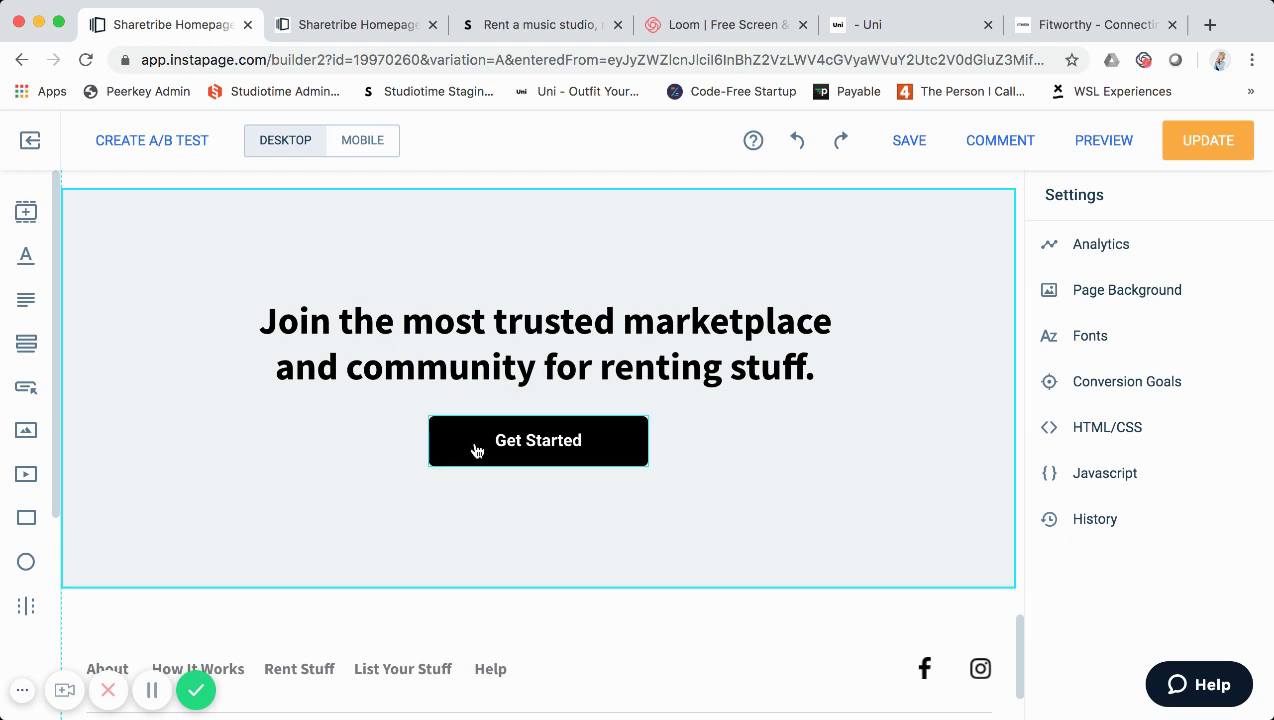
scroll(477, 451, down, 2)
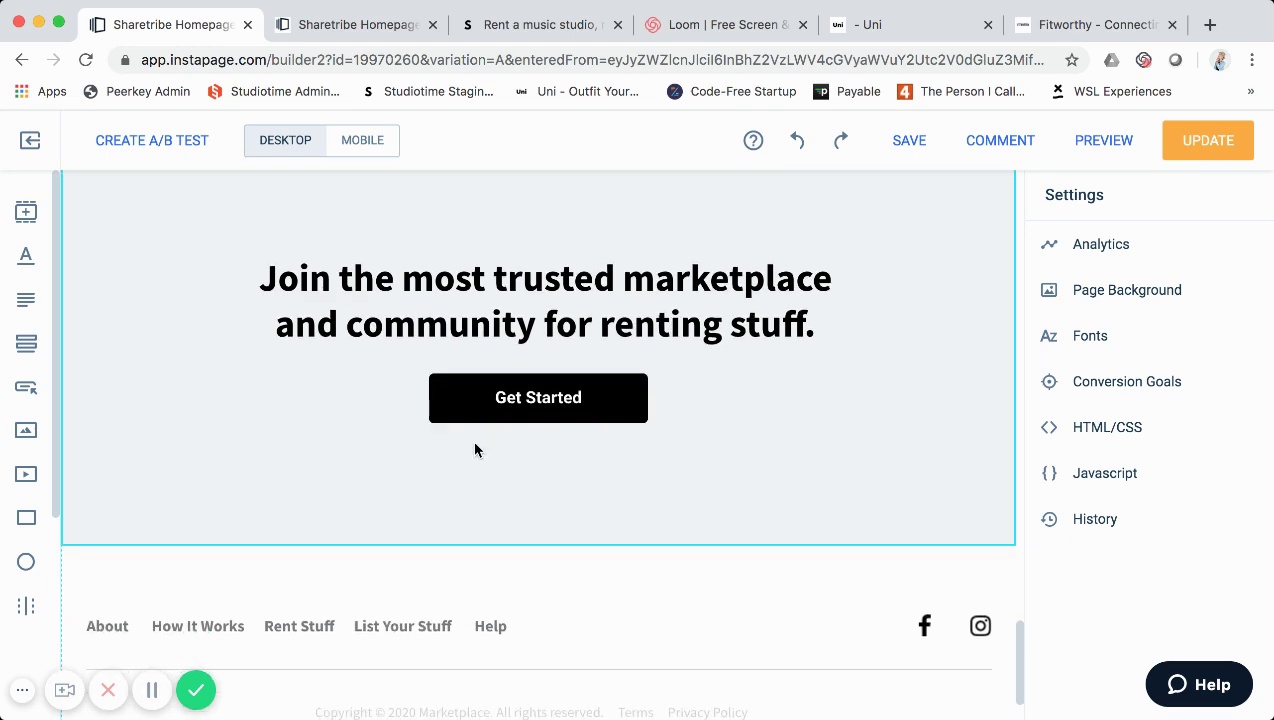
scroll(476, 397, down, 1)
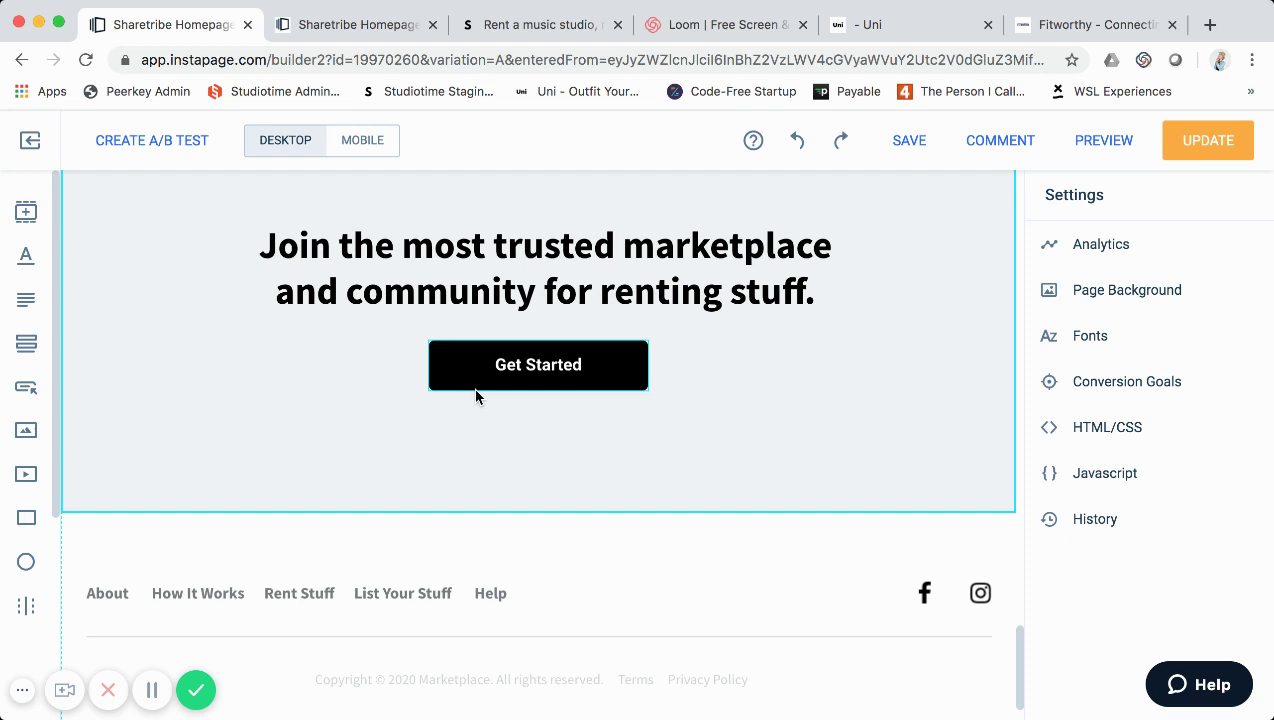
scroll(473, 390, down, 1)
scroll(447, 531, down, 2)
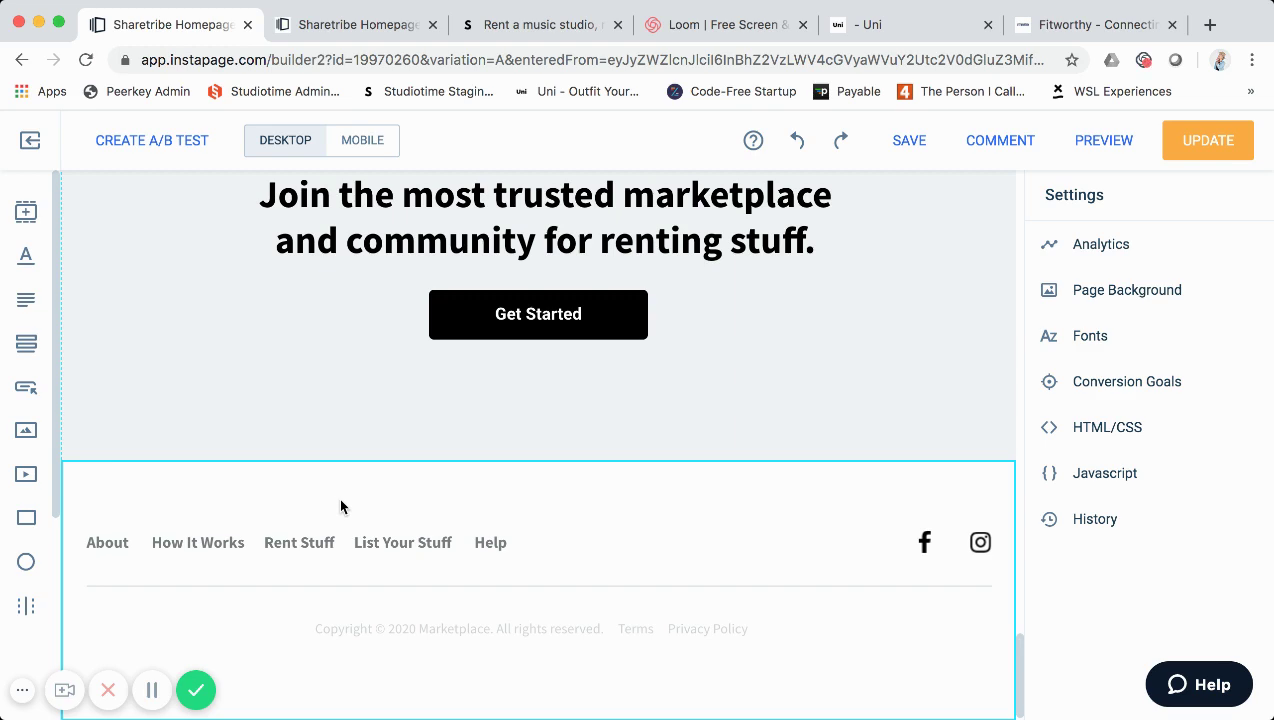
- Review the homepage back up to its header and hero block in the builder, and switch to the published demo page
scroll(340, 506, up, 6)
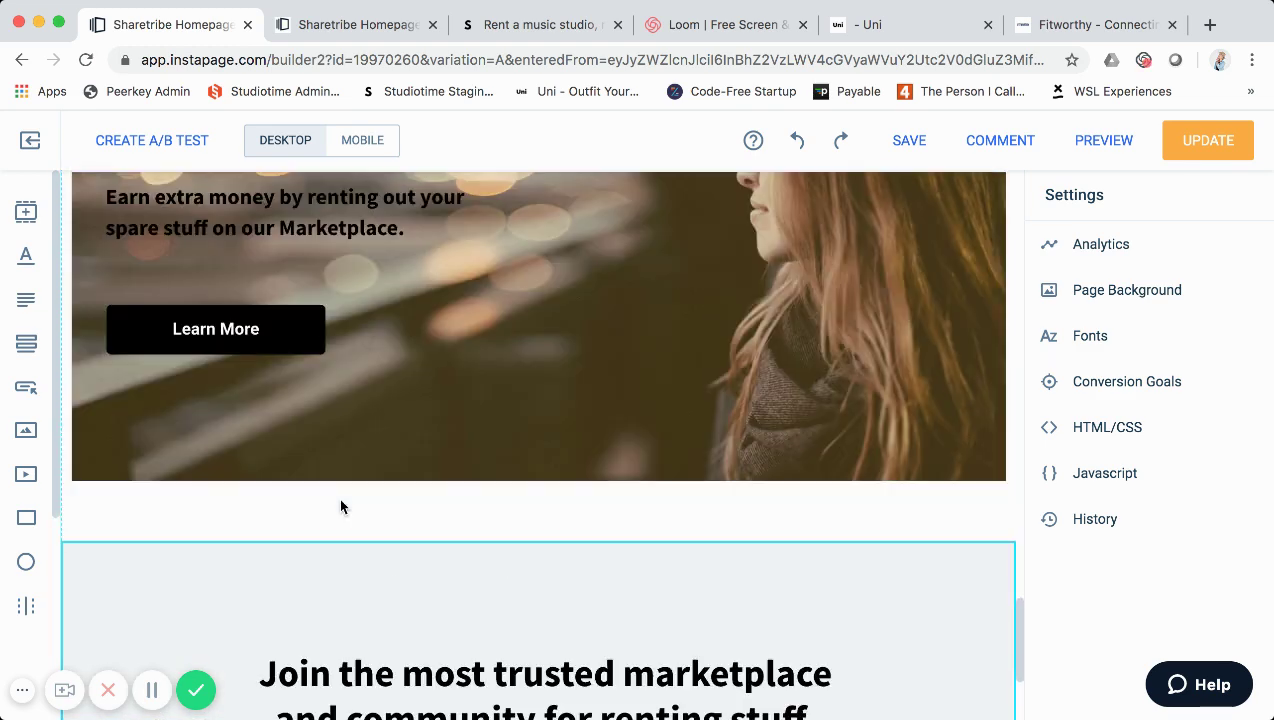
scroll(340, 506, up, 20)
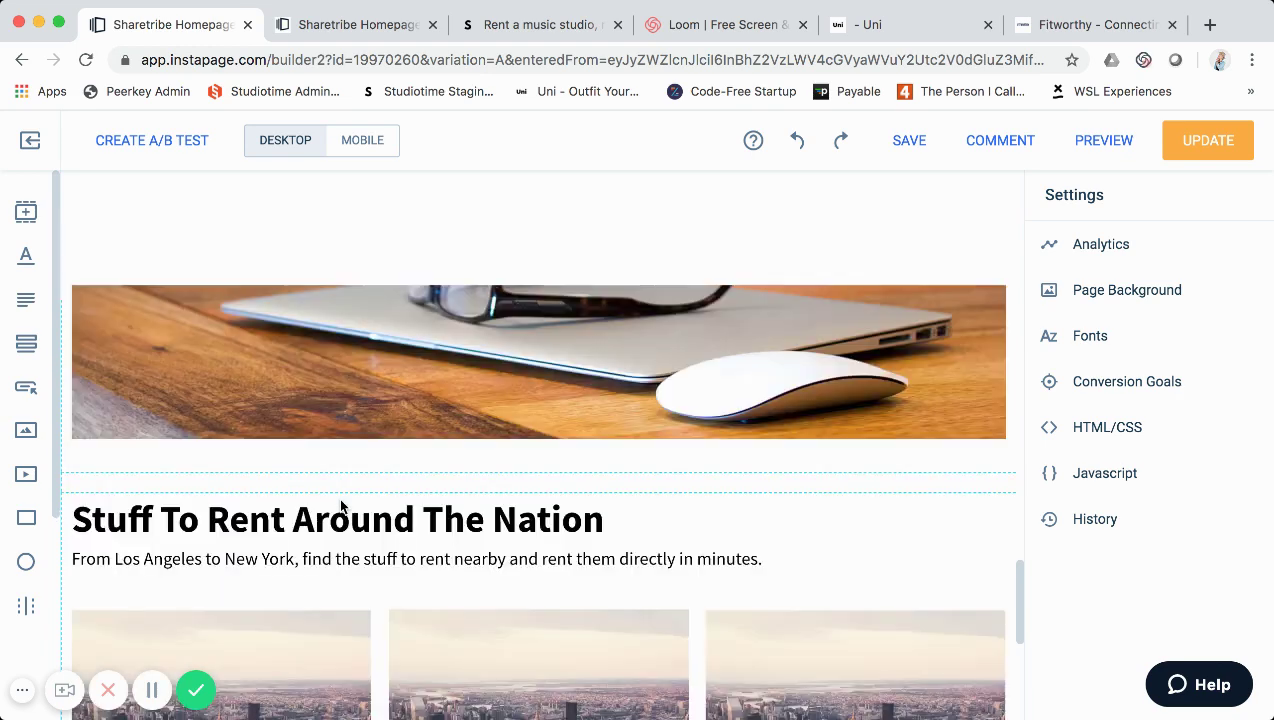
scroll(341, 506, down, 2)
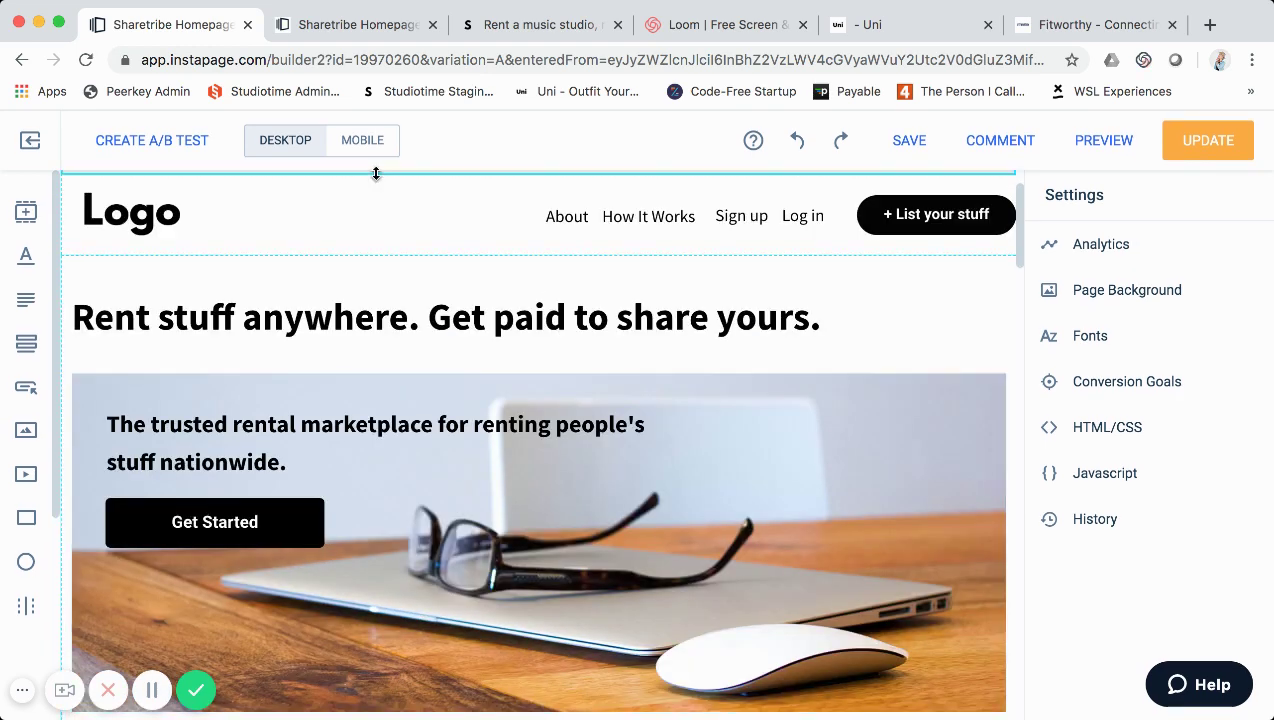
scroll(235, 205, down, 1)
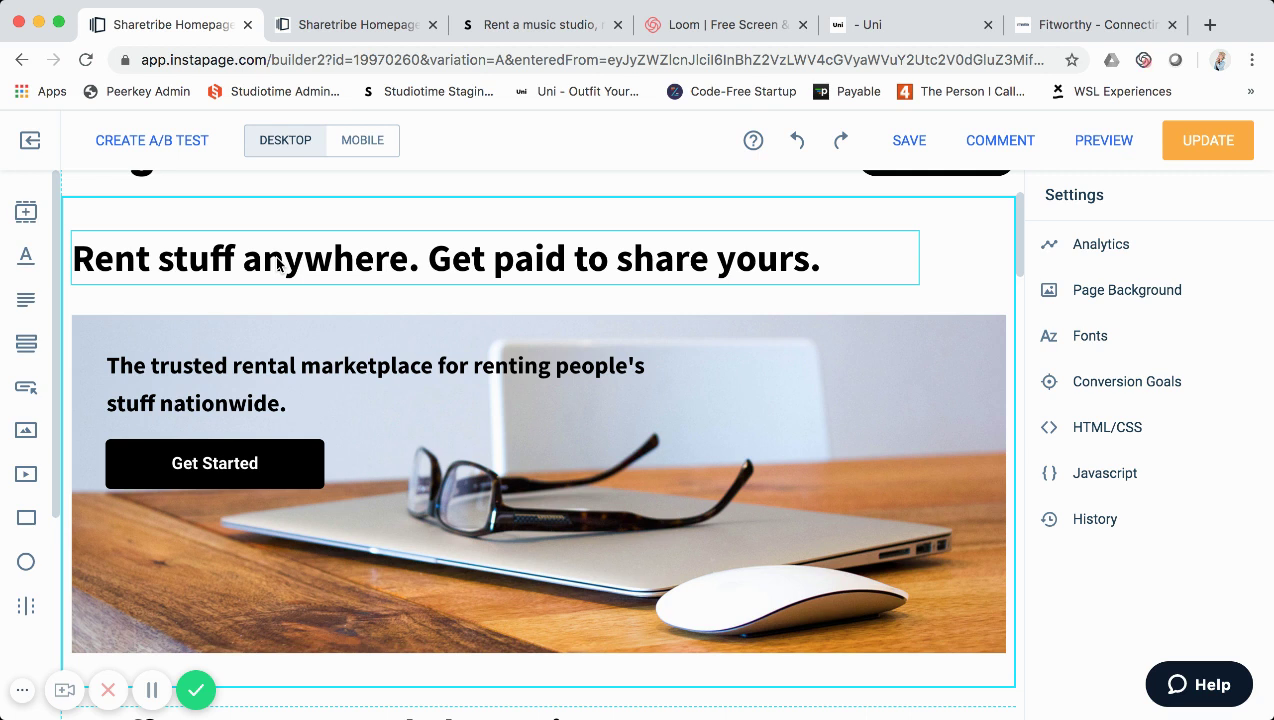
click(389, 30)
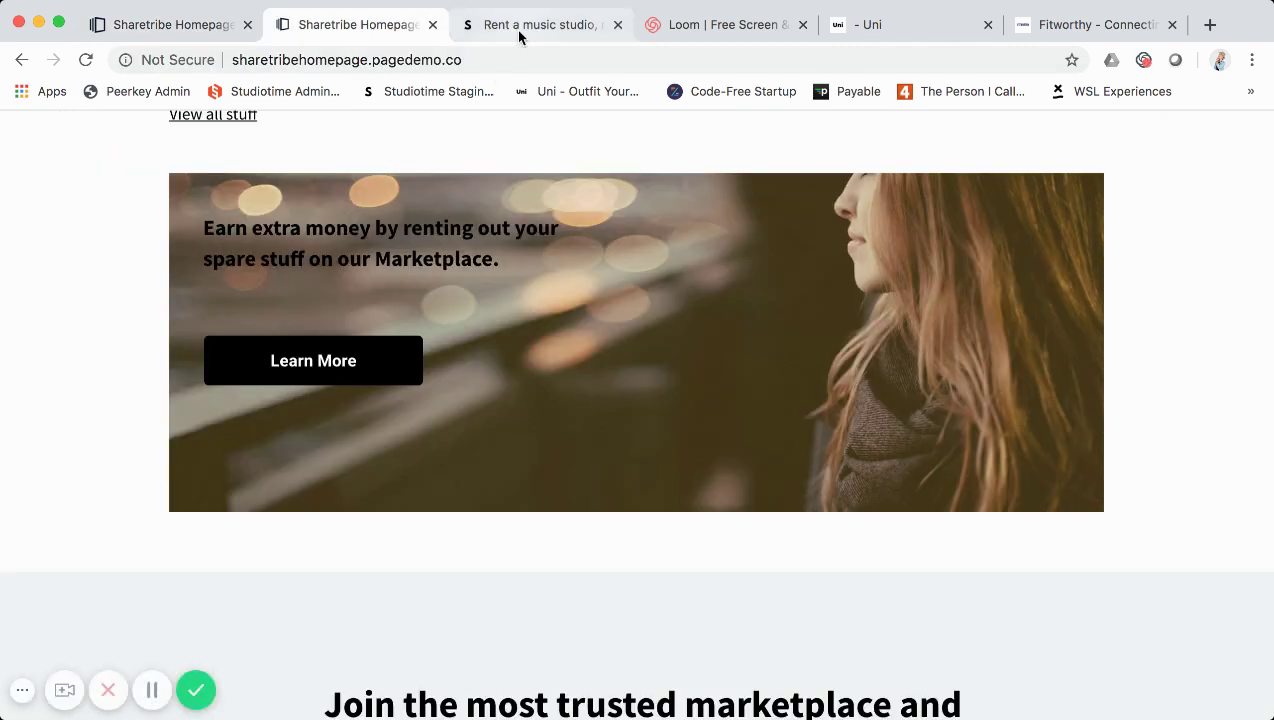
- Switch to the Studiotime homepage and examine its hero banner and the "Explore Studios" location cards
click(519, 28)
scroll(523, 221, up, 10)
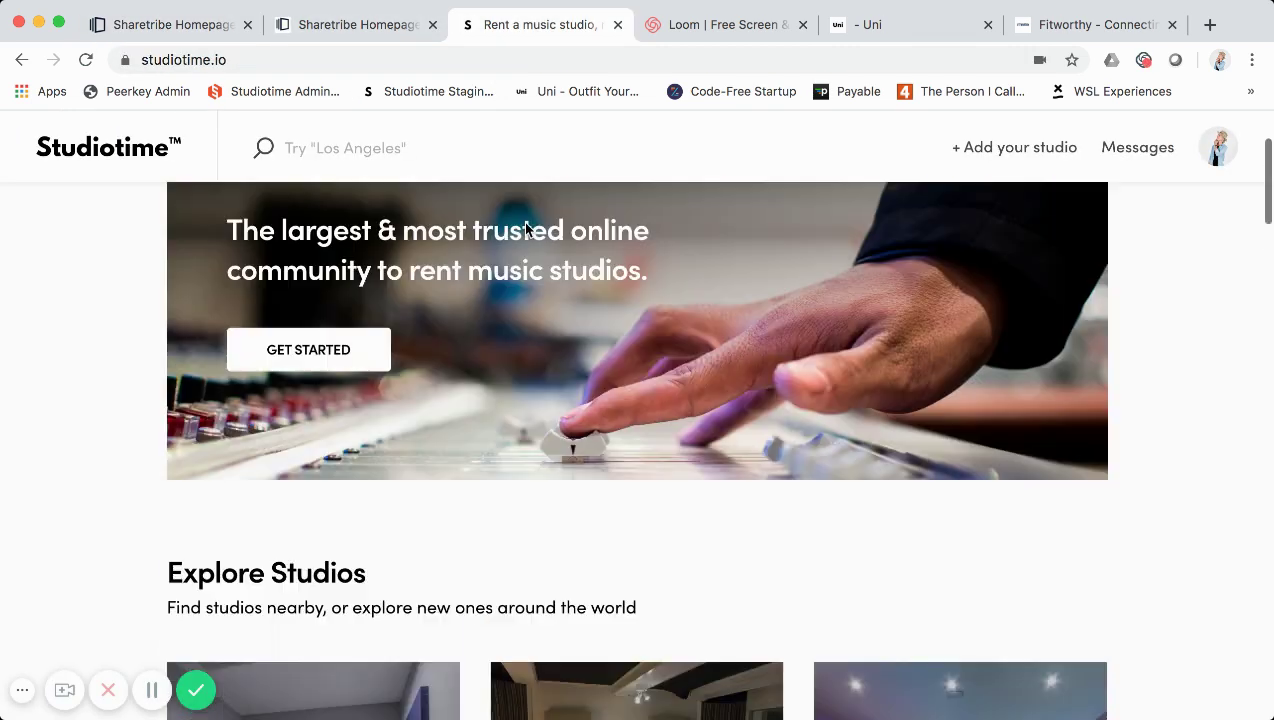
scroll(523, 221, up, 3)
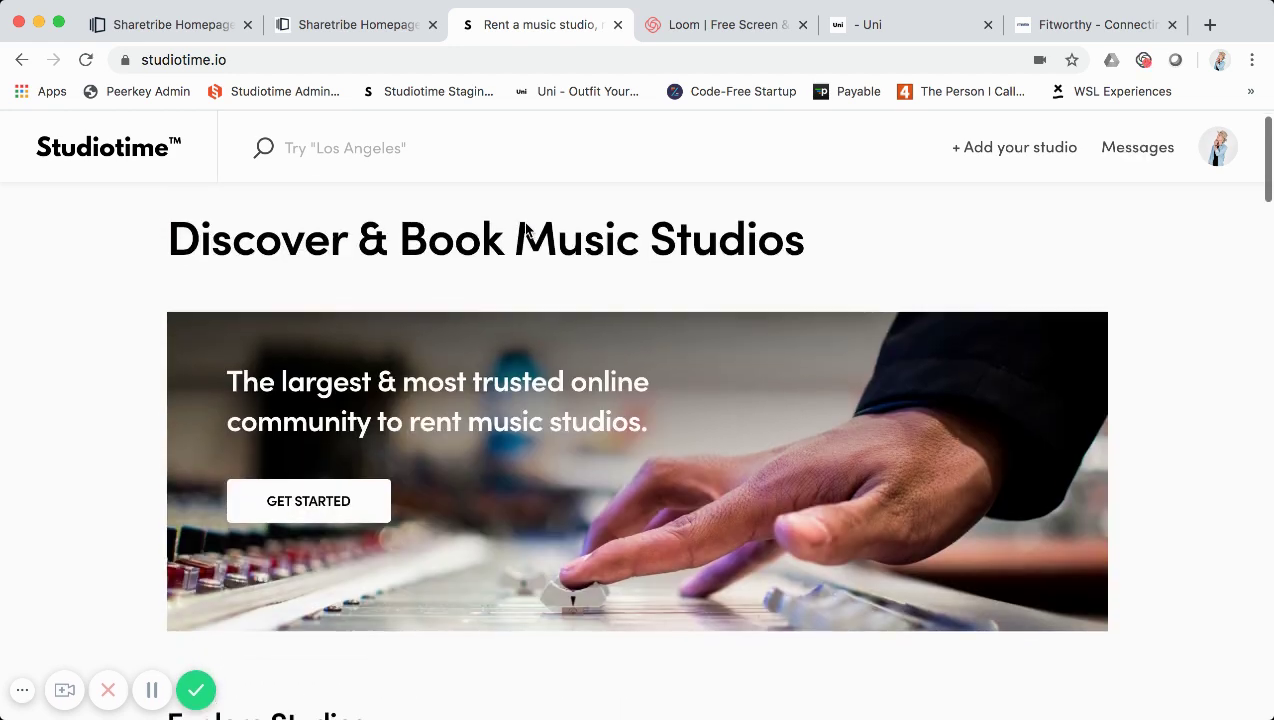
scroll(523, 221, down, 2)
scroll(478, 342, down, 3)
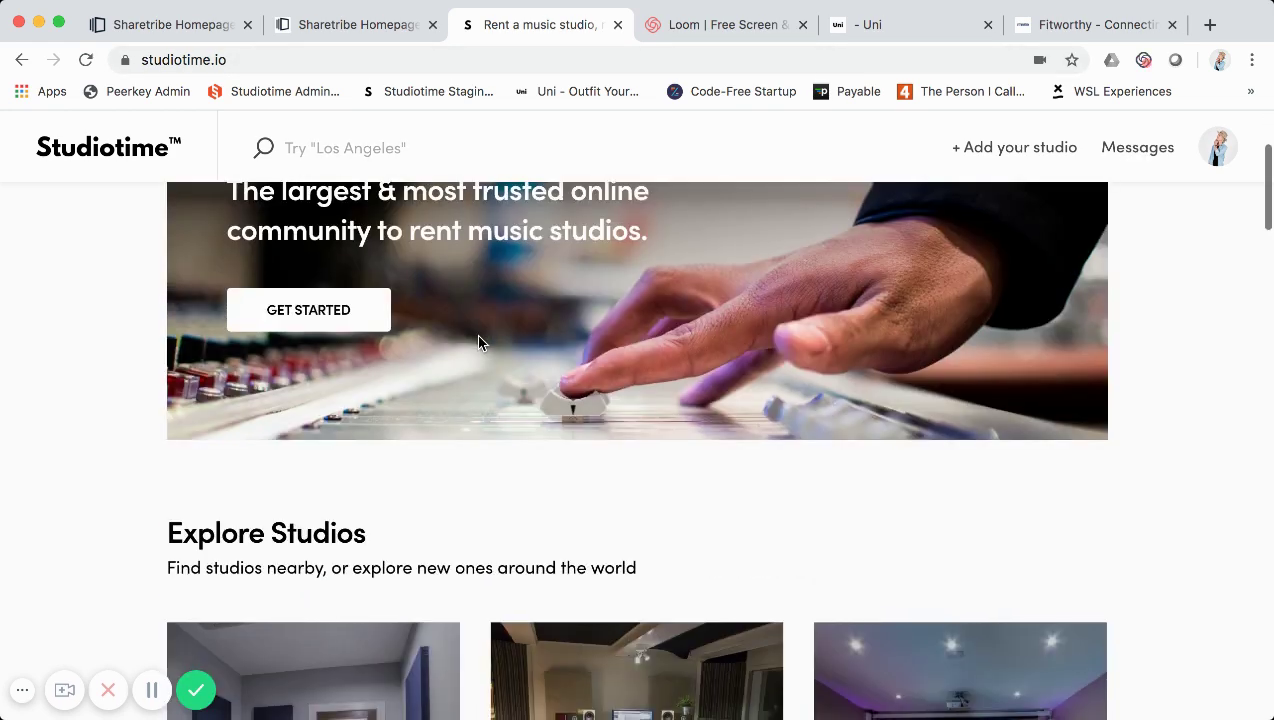
scroll(478, 342, down, 2)
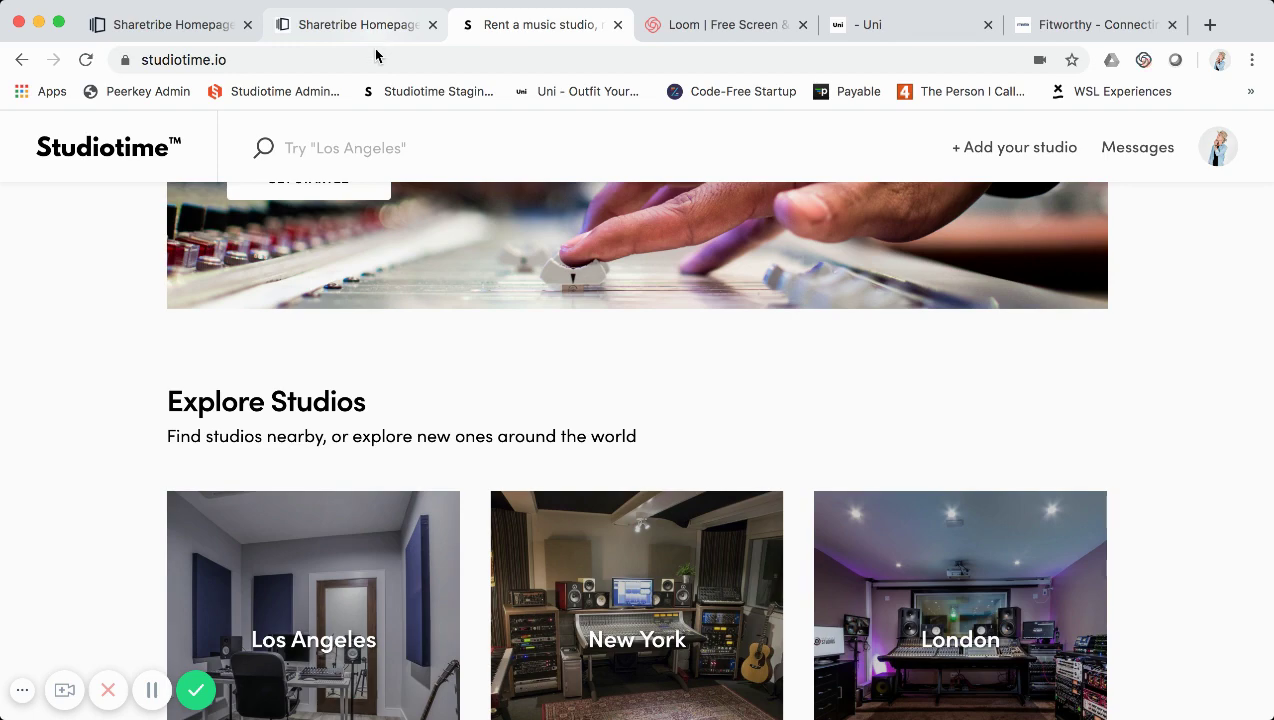
scroll(438, 367, up, 4)
scroll(438, 367, down, 8)
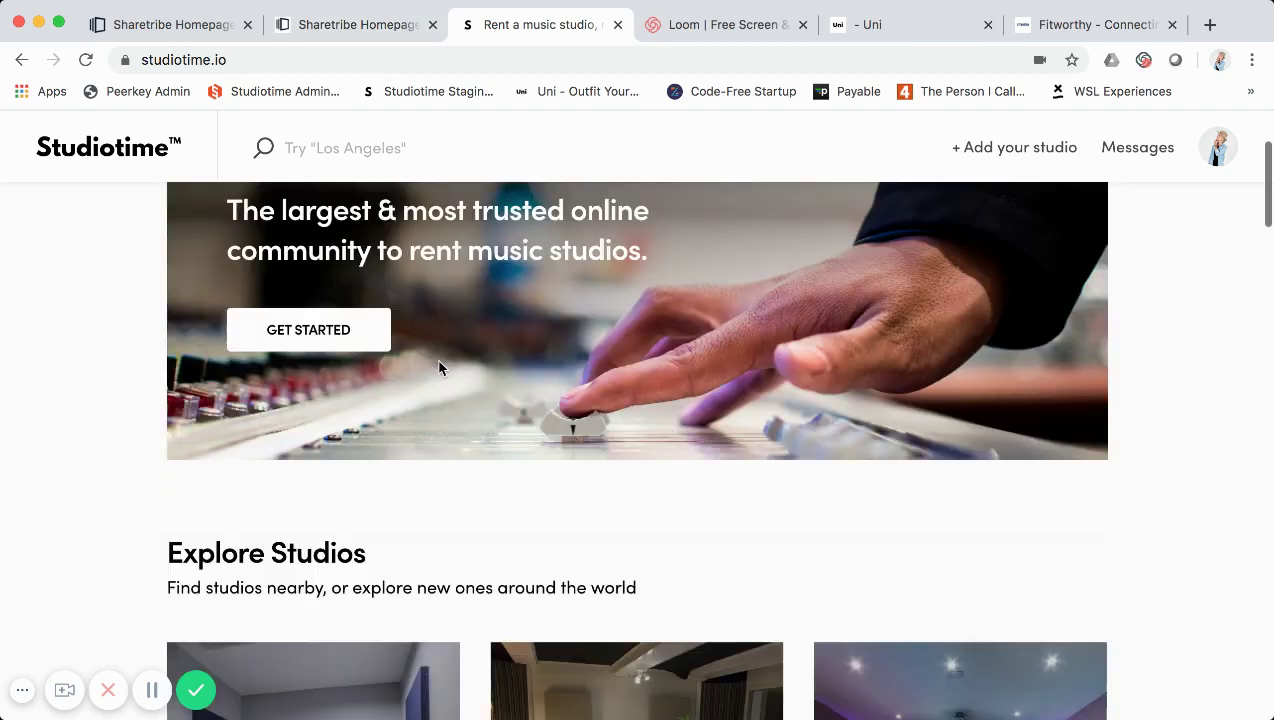
scroll(438, 367, up, 3)
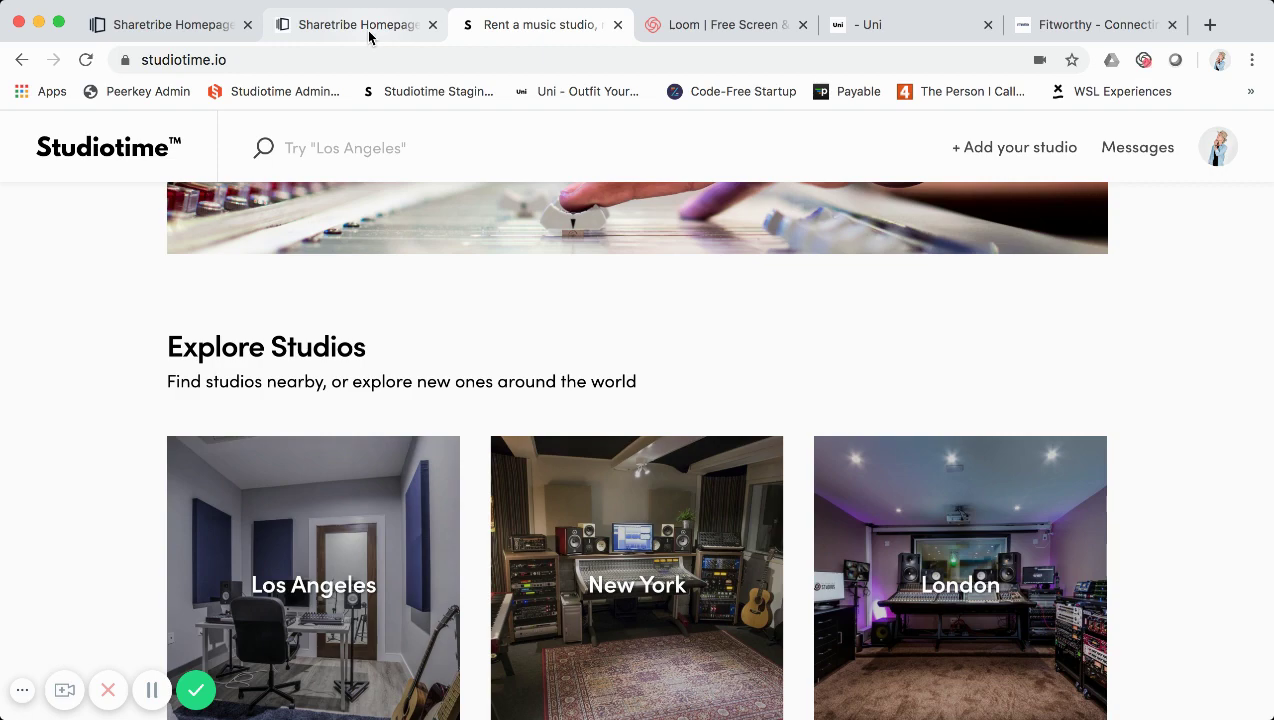
- Return to the published demo page and examine the template purchase notice, the header links and the hero banner
click(369, 28)
scroll(434, 276, up, 2)
scroll(436, 278, up, 20)
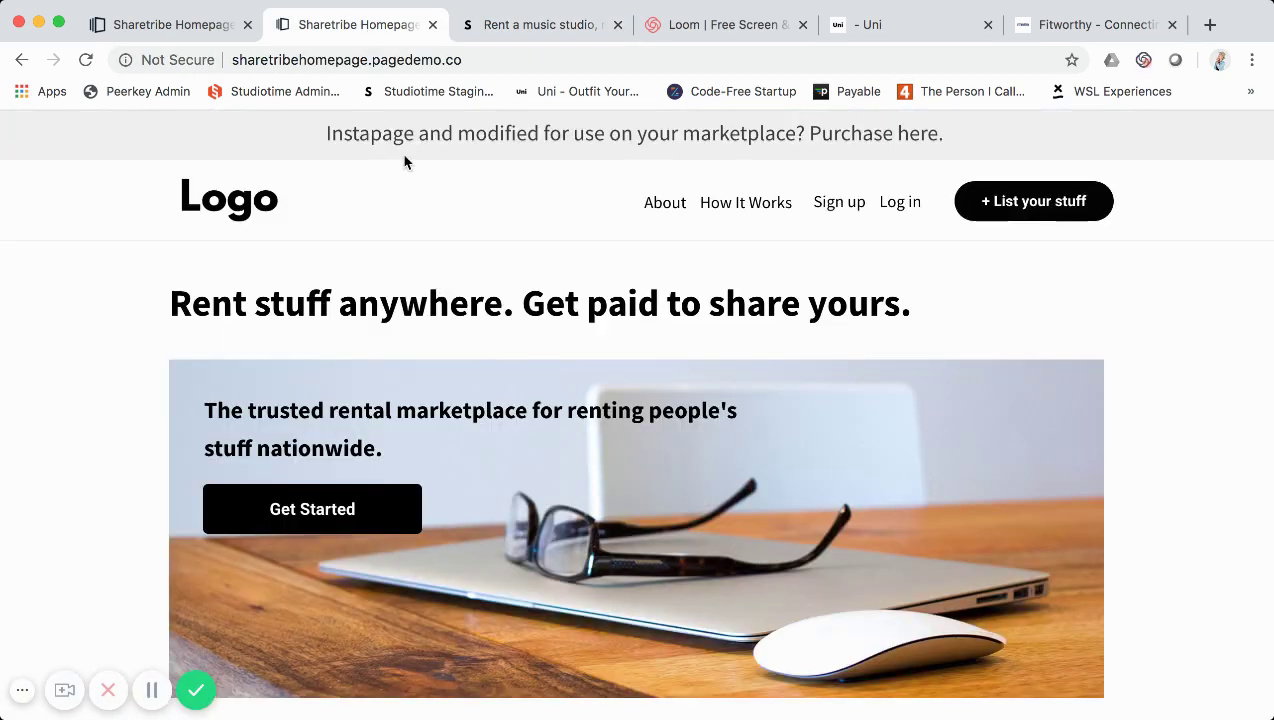
scroll(439, 312, up, 1)
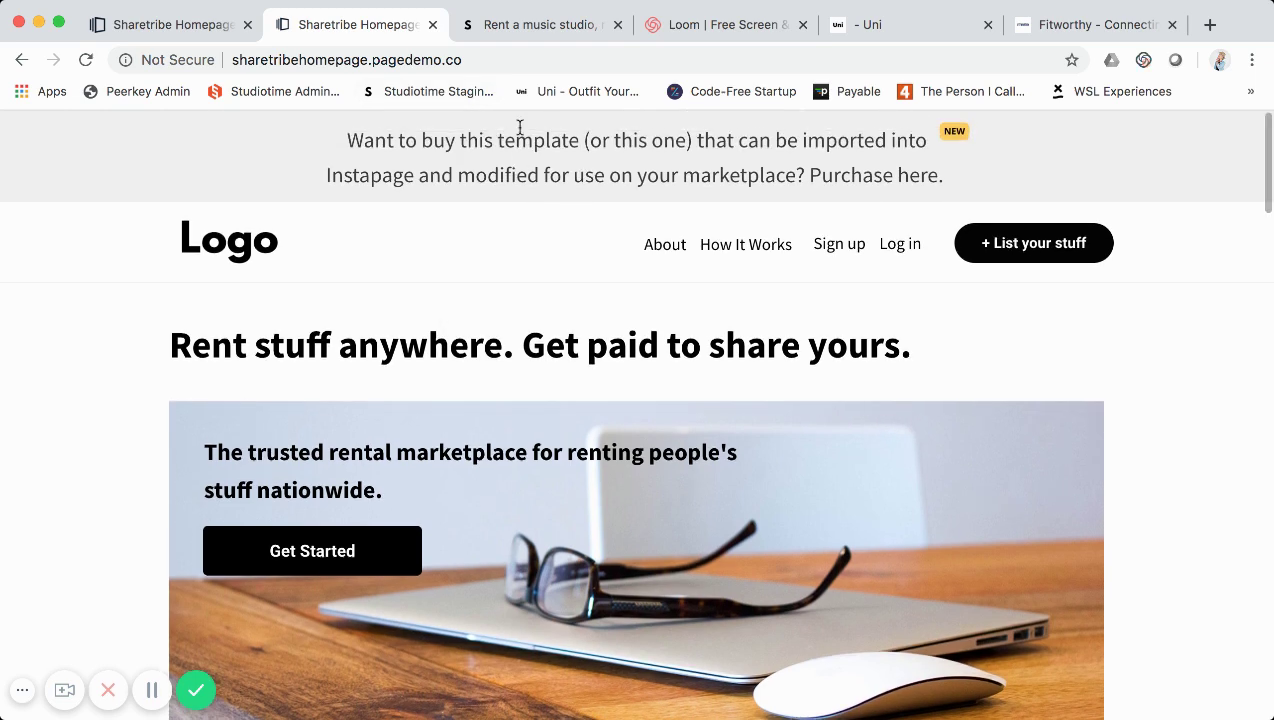
scroll(503, 293, down, 1)
scroll(503, 293, down, 2)
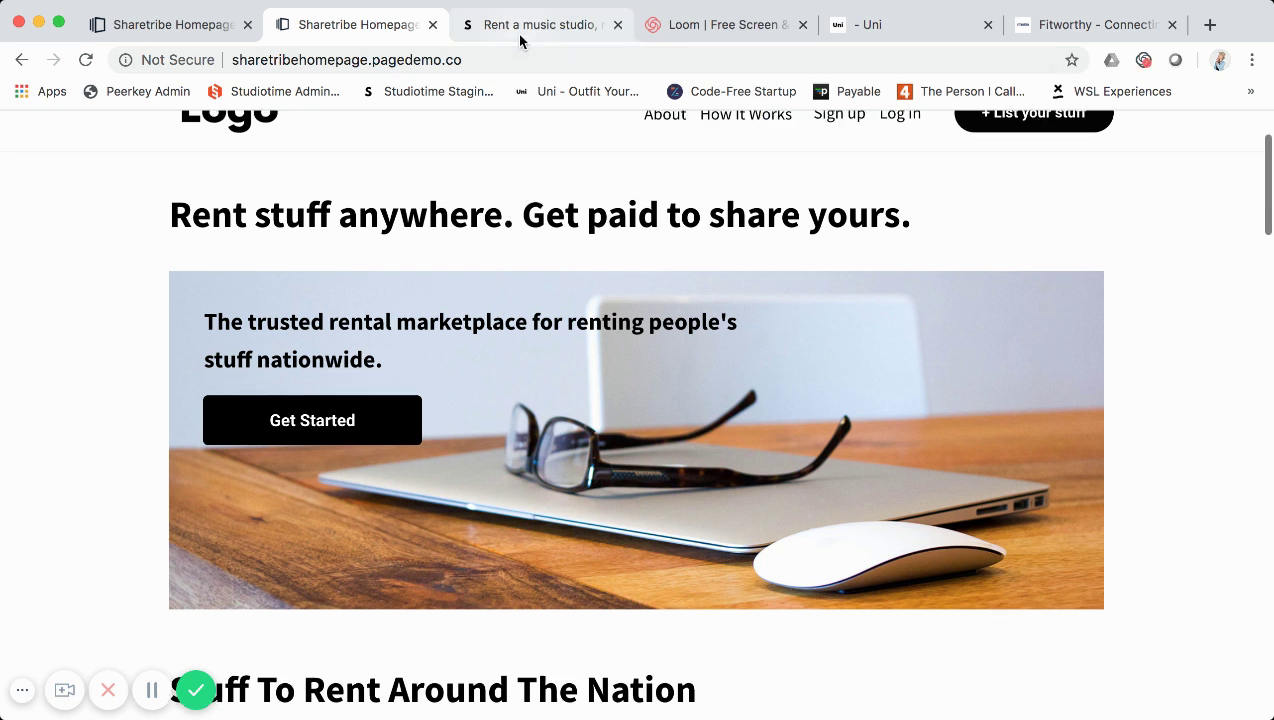
scroll(560, 215, down, 1)
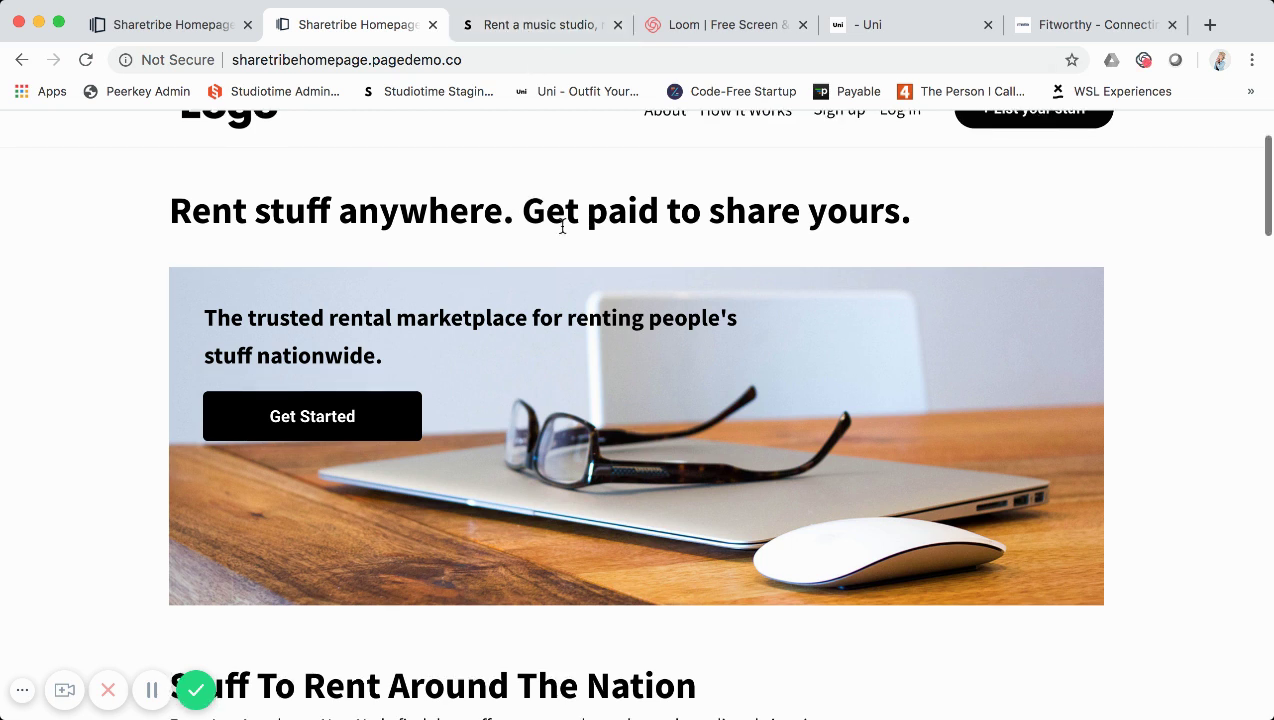
scroll(563, 233, up, 2)
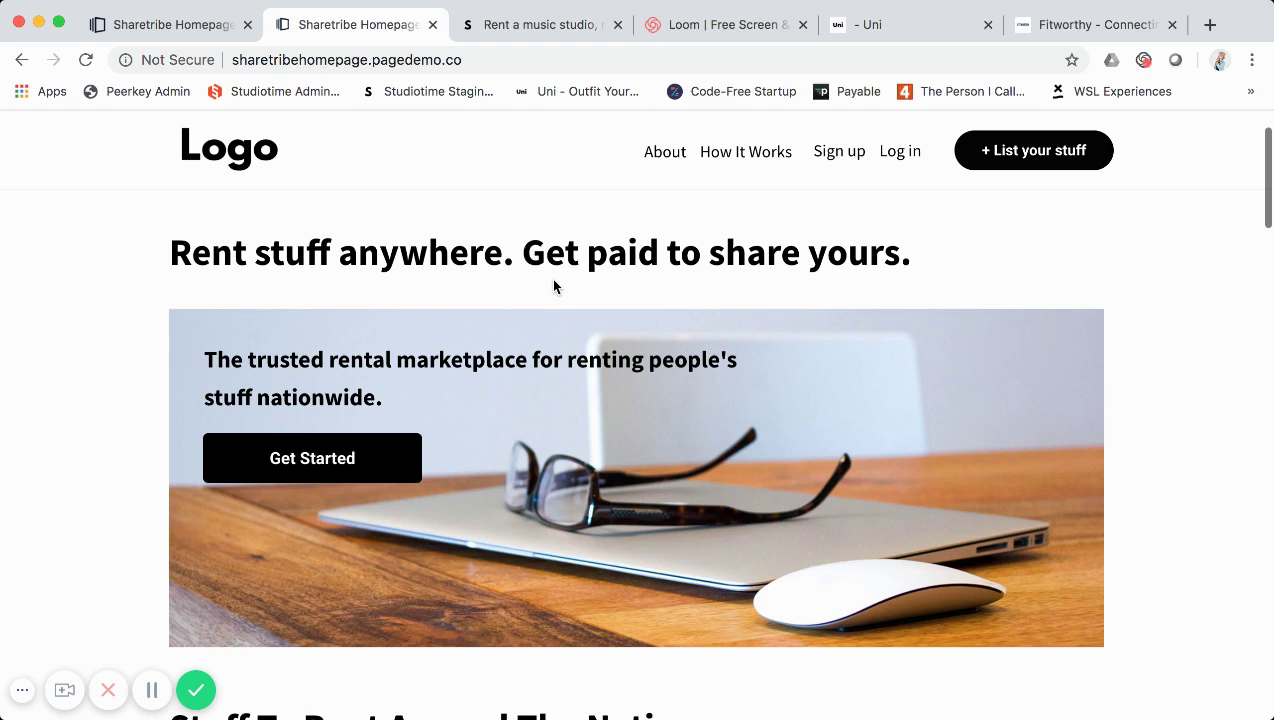
scroll(554, 287, down, 1)
scroll(554, 282, up, 1)
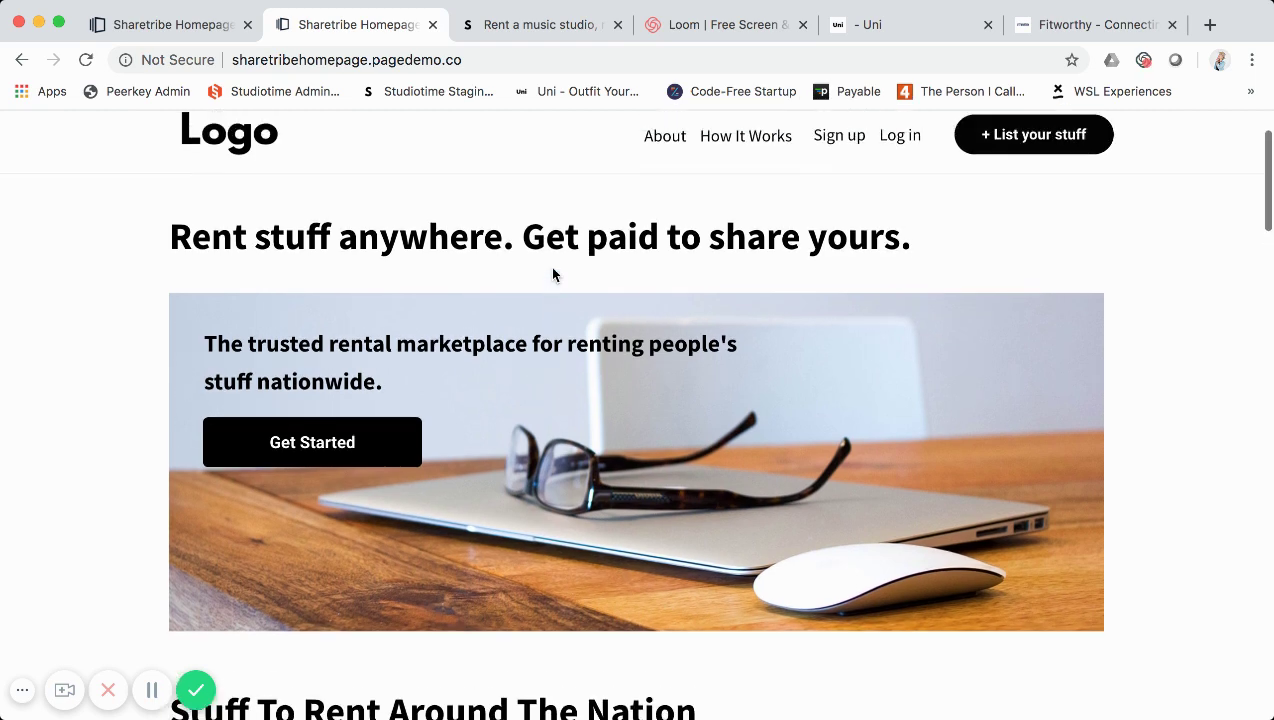
scroll(550, 255, down, 5)
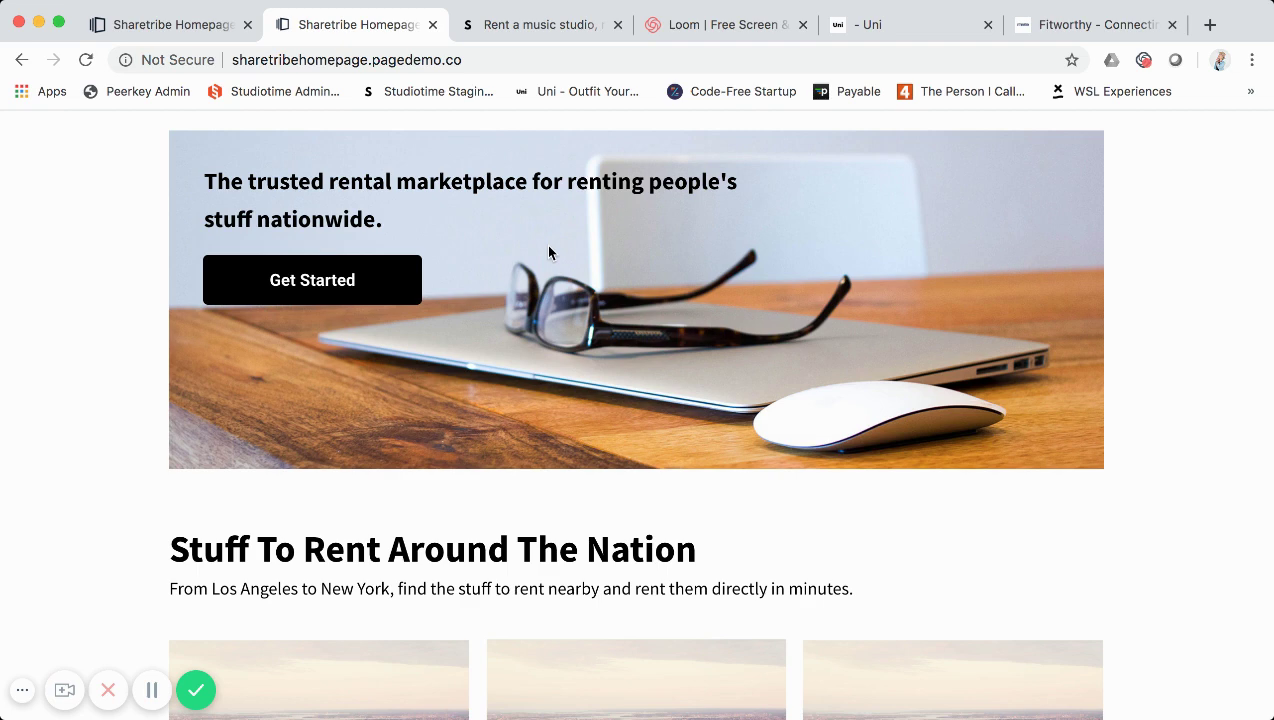
scroll(548, 252, up, 3)
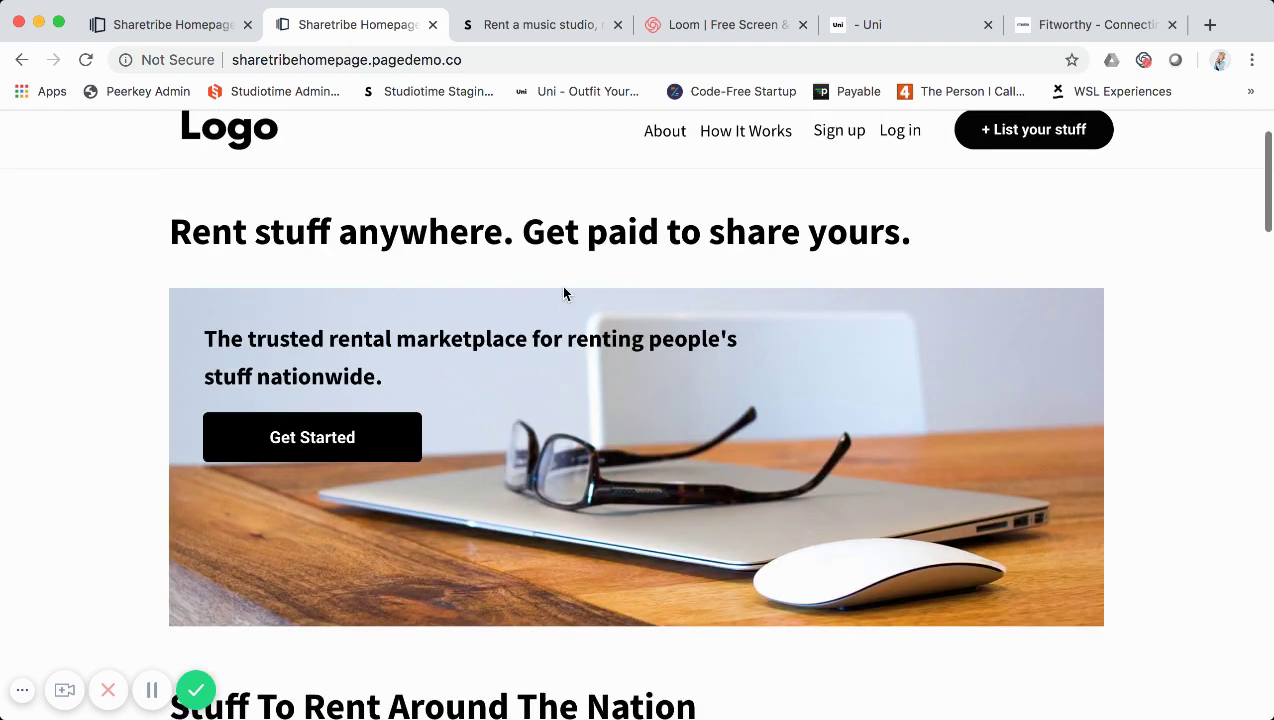
scroll(563, 293, up, 1)
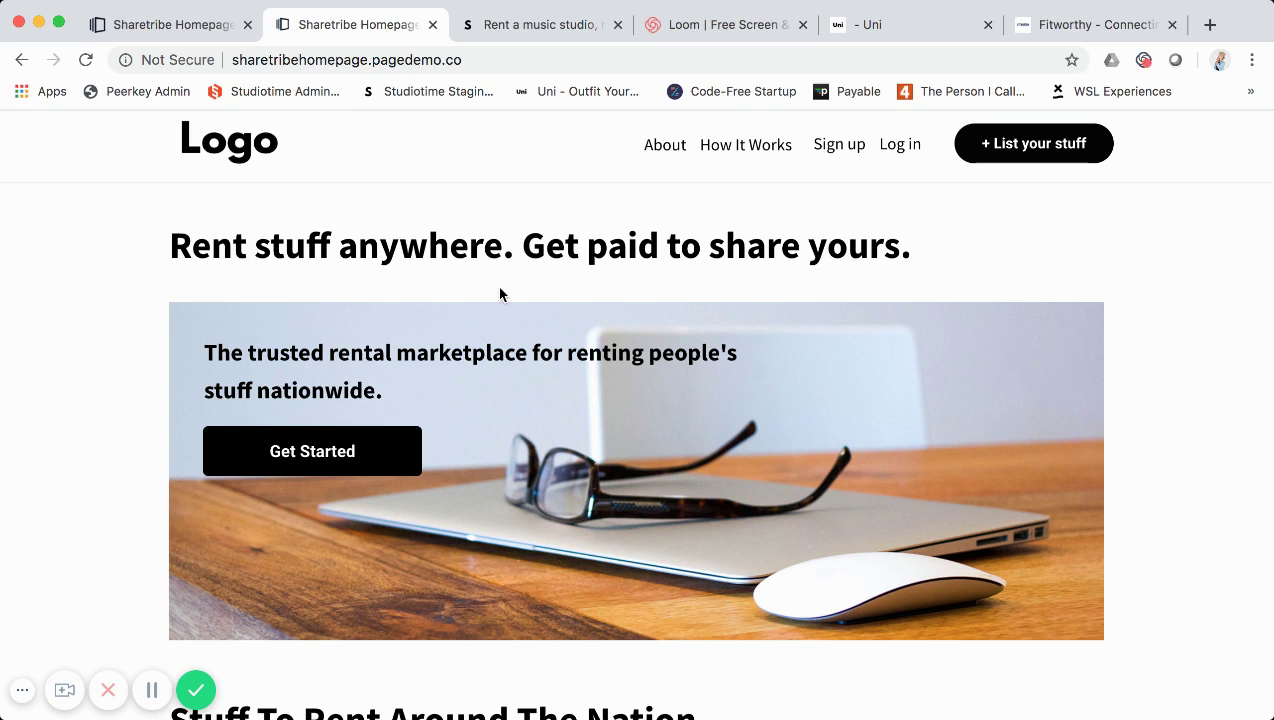
scroll(500, 293, down, 2)
scroll(500, 293, up, 2)
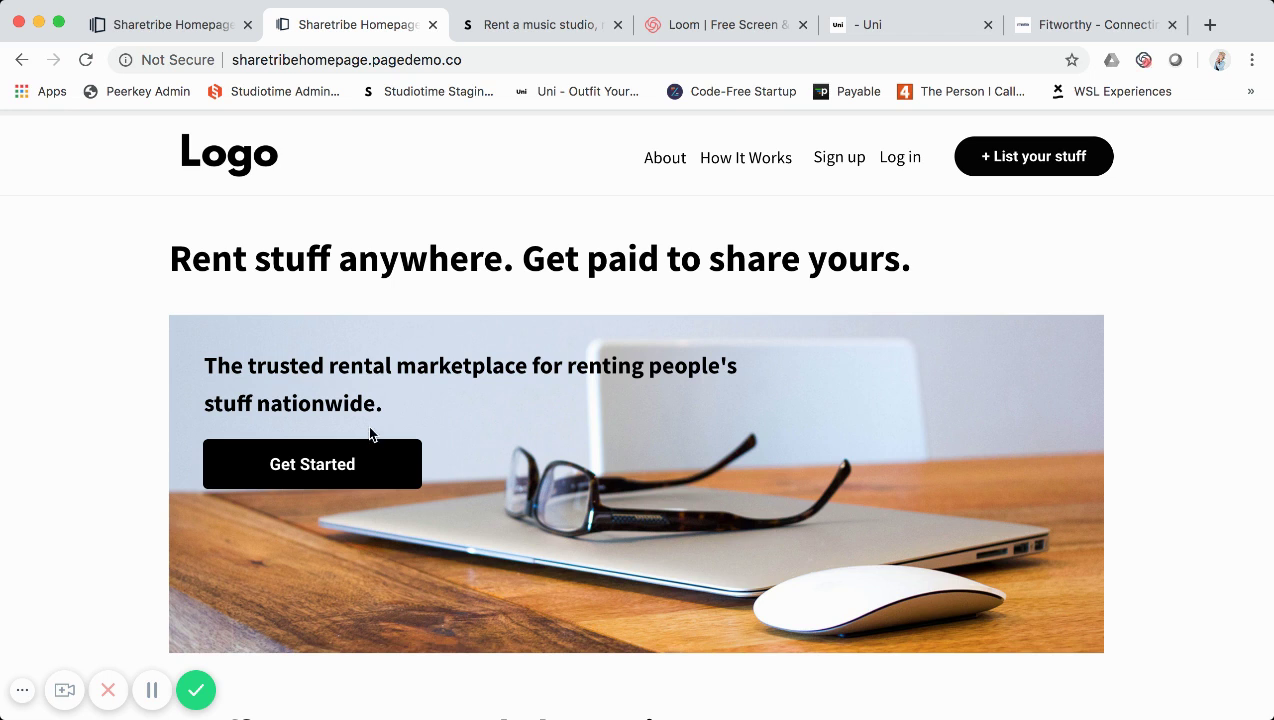
- Review the demo page from the hero banner down to the "Stuff To Rent Around The Nation" location cards
scroll(694, 258, down, 1)
scroll(694, 258, down, 5)
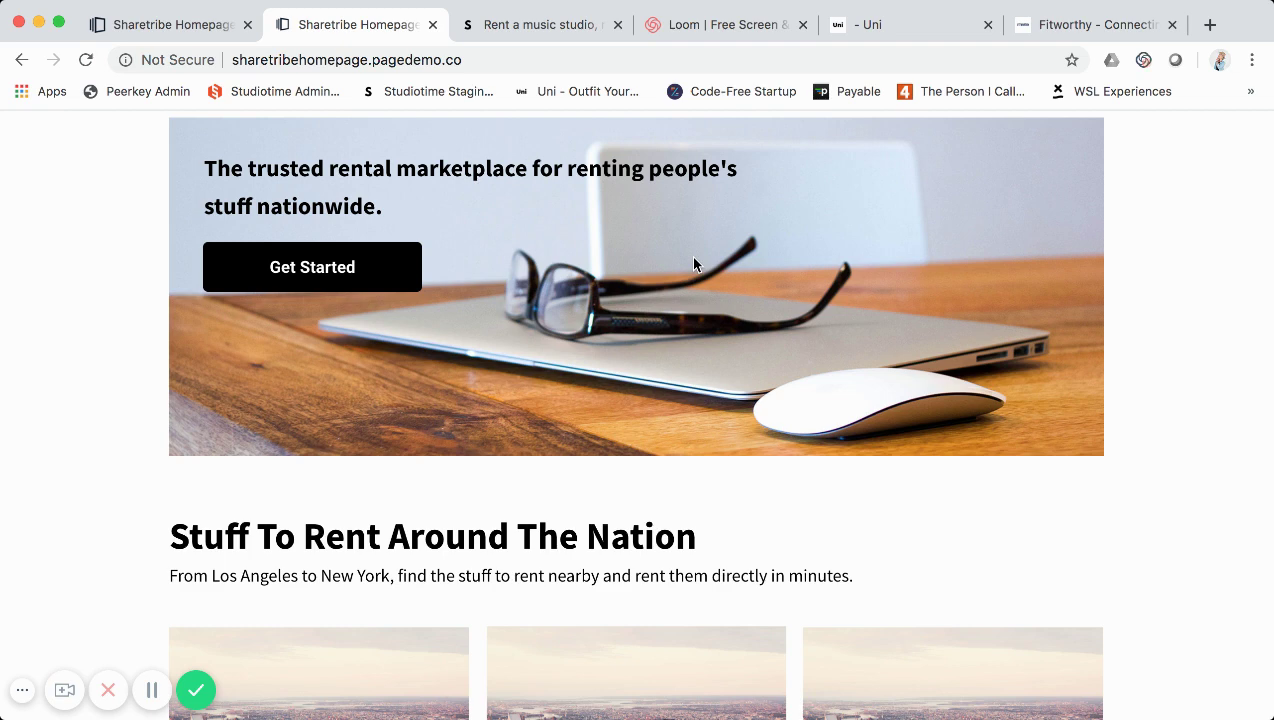
scroll(694, 263, up, 6)
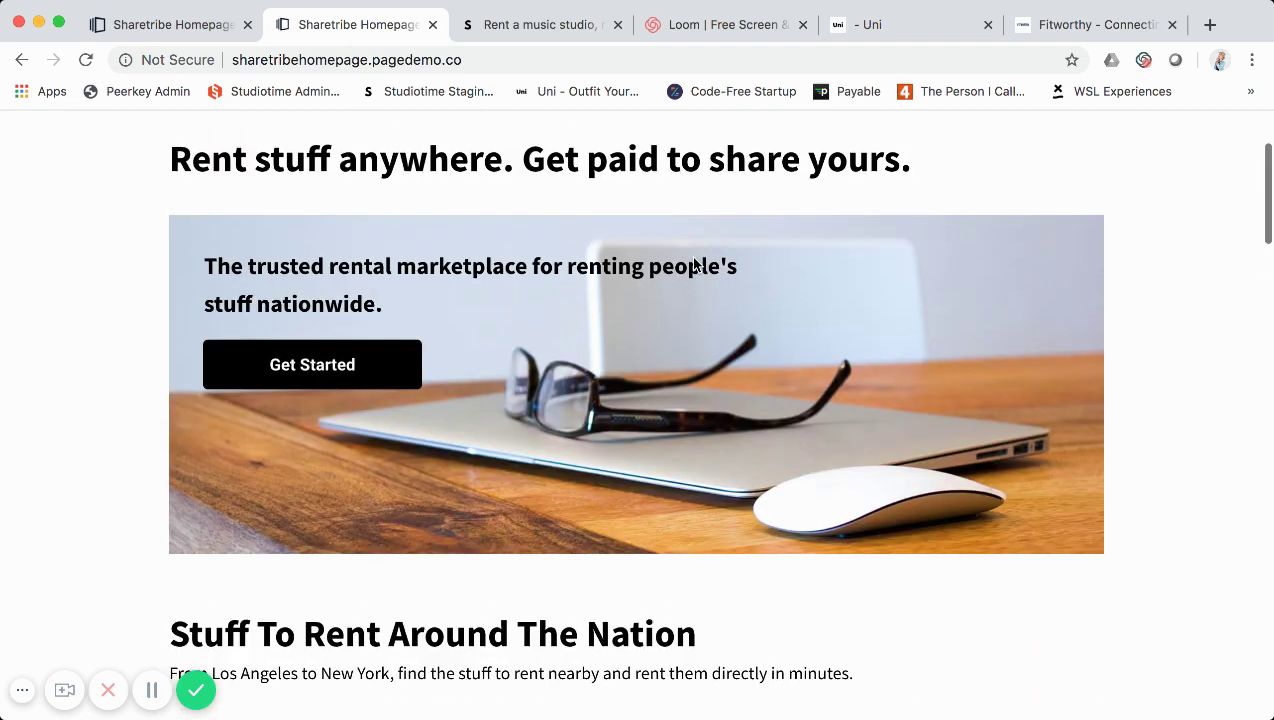
scroll(694, 263, down, 5)
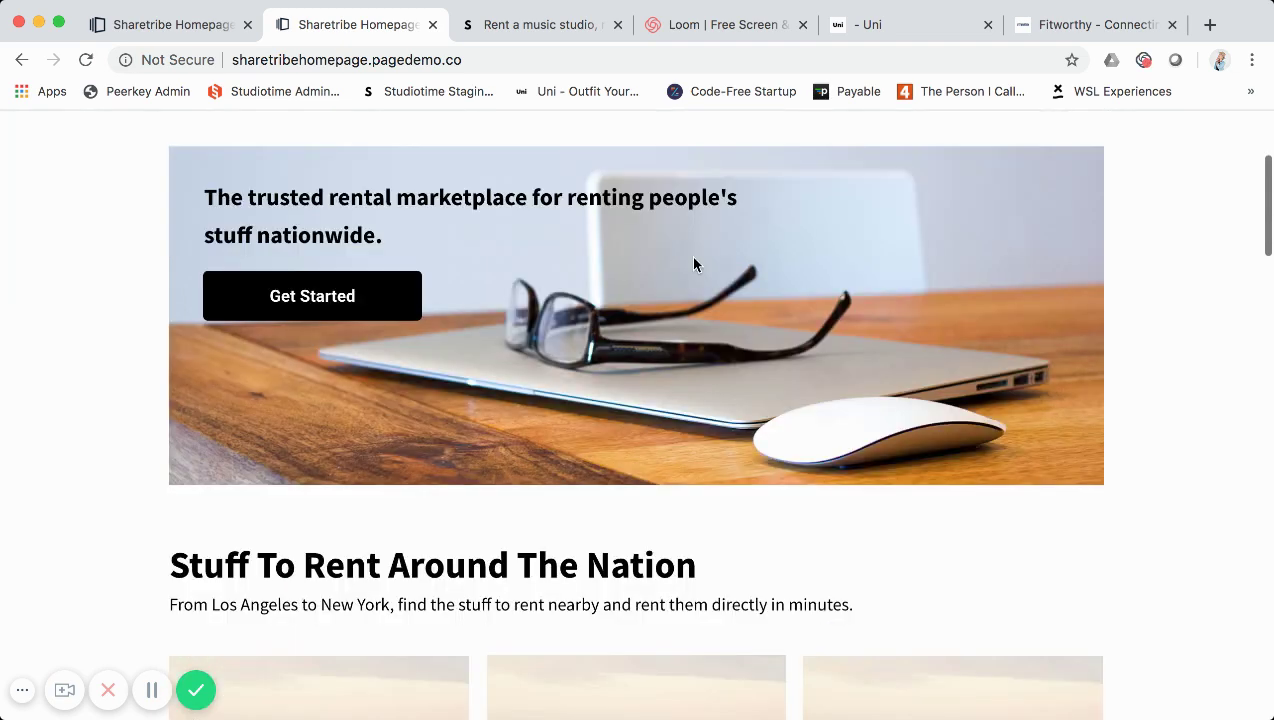
scroll(694, 258, down, 2)
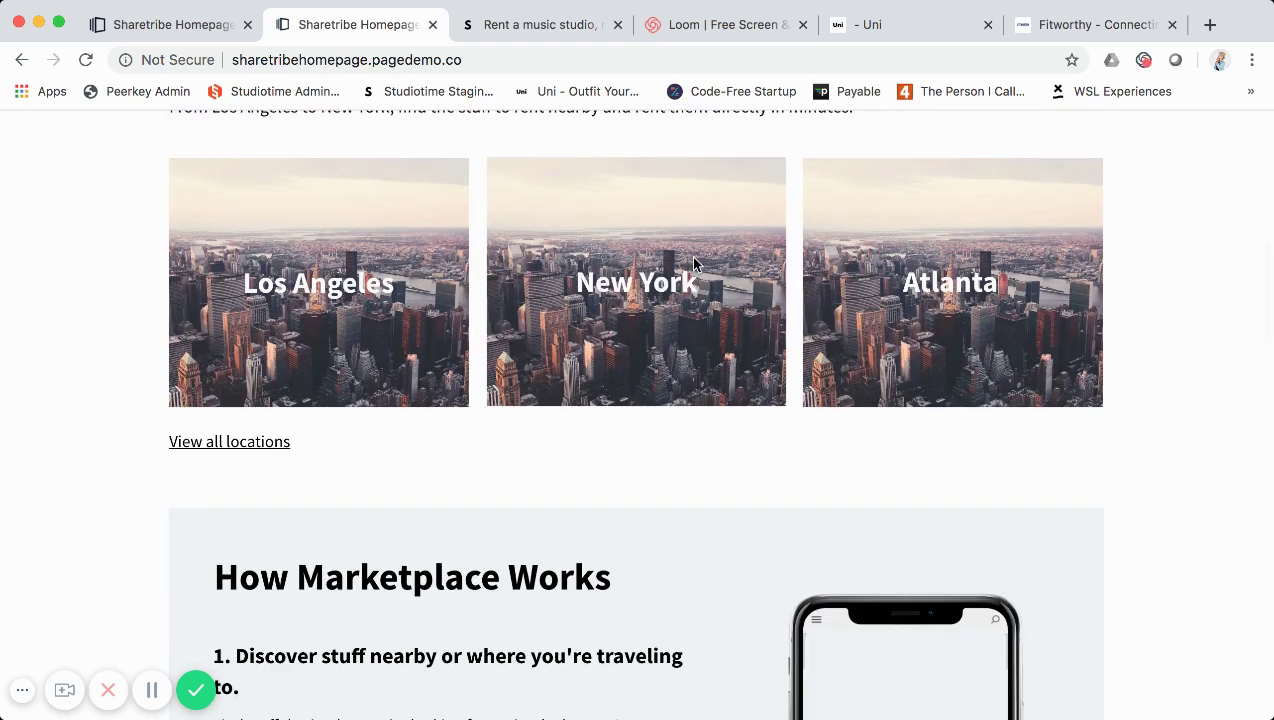